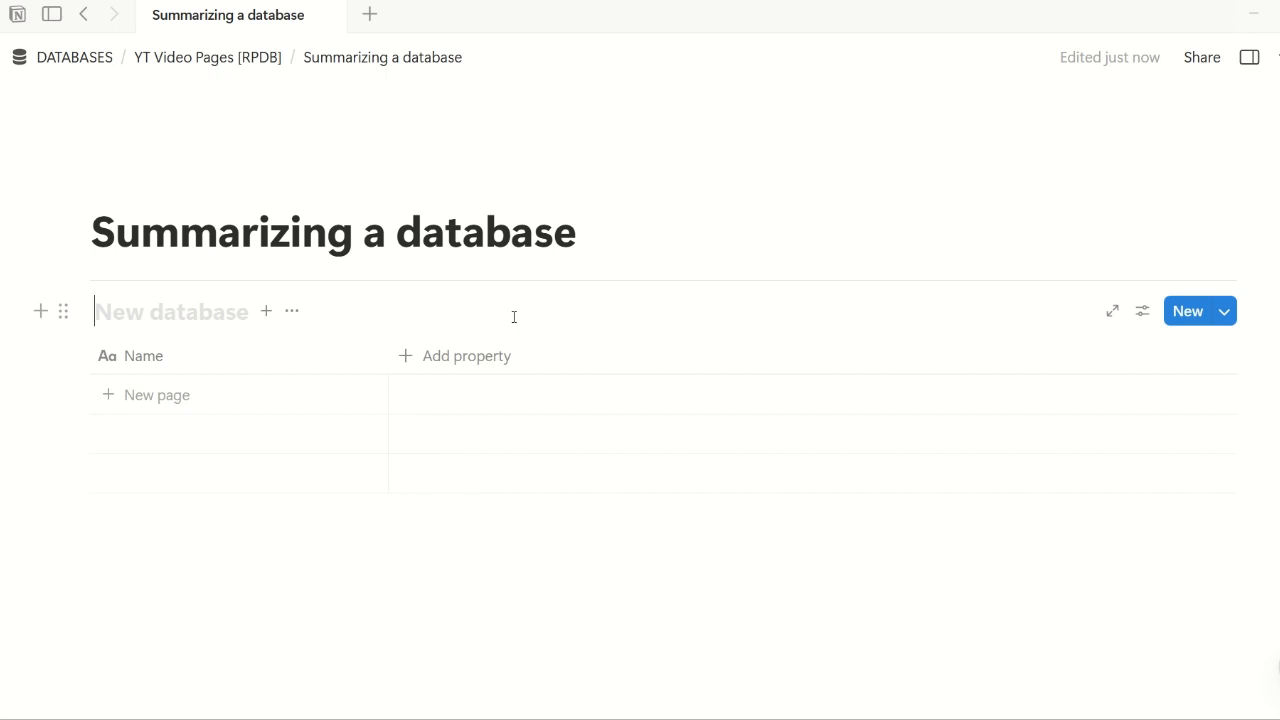
Title the inline database "New database" and narrow its Name column.
{"action": "type", "text": "base"}
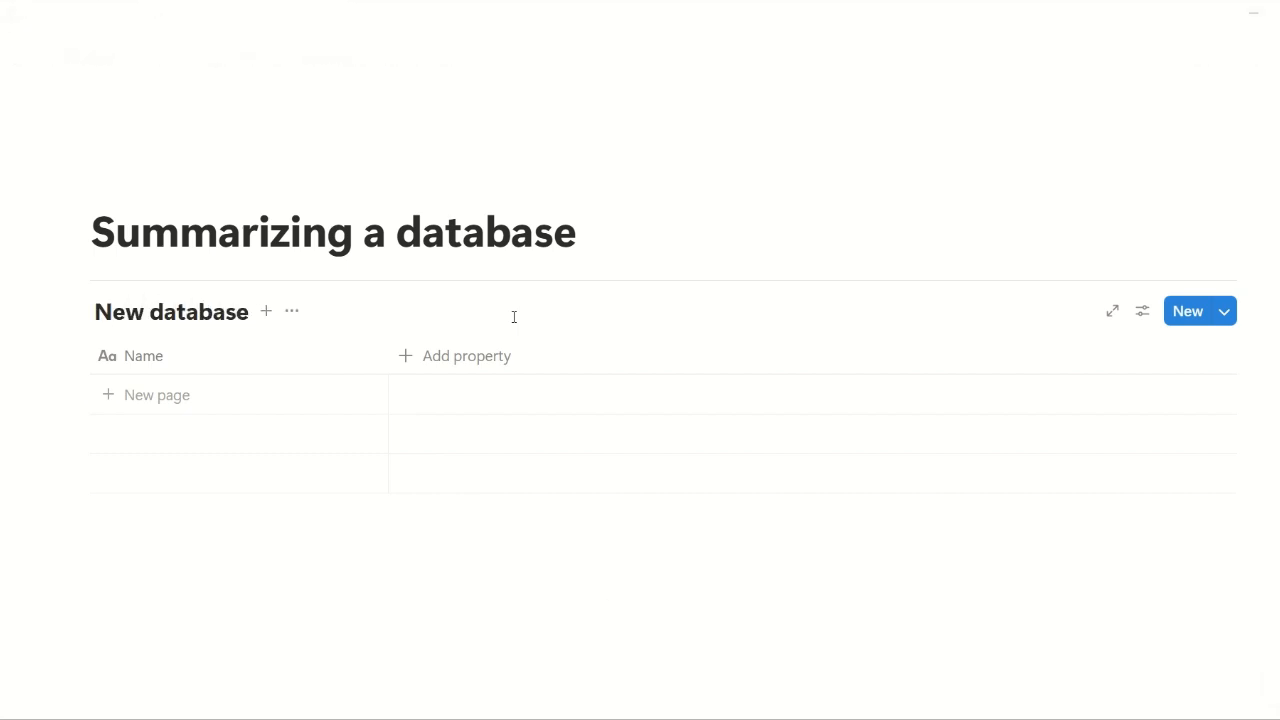
{"action": "left_click_drag", "start_coordinate": [389, 362], "coordinate": [340, 362]}
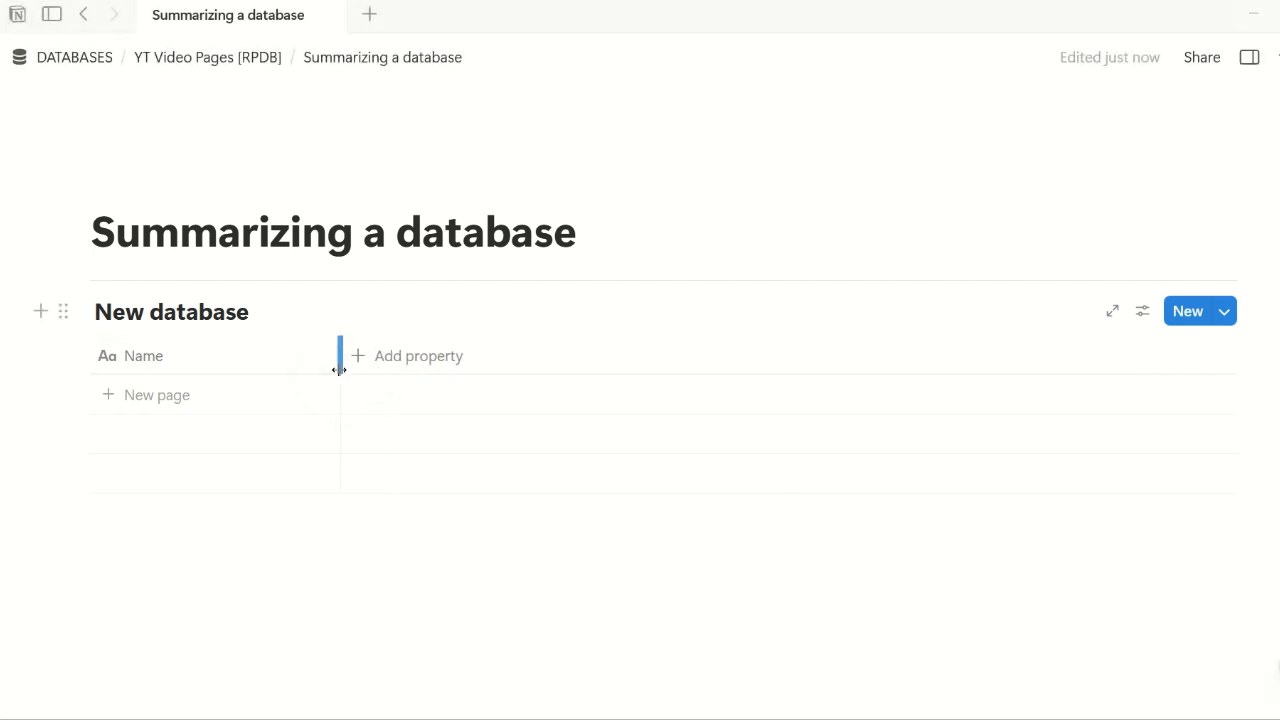
Add three empty rows to the new database table.
{"action": "left_click", "coordinate": [274, 406]}
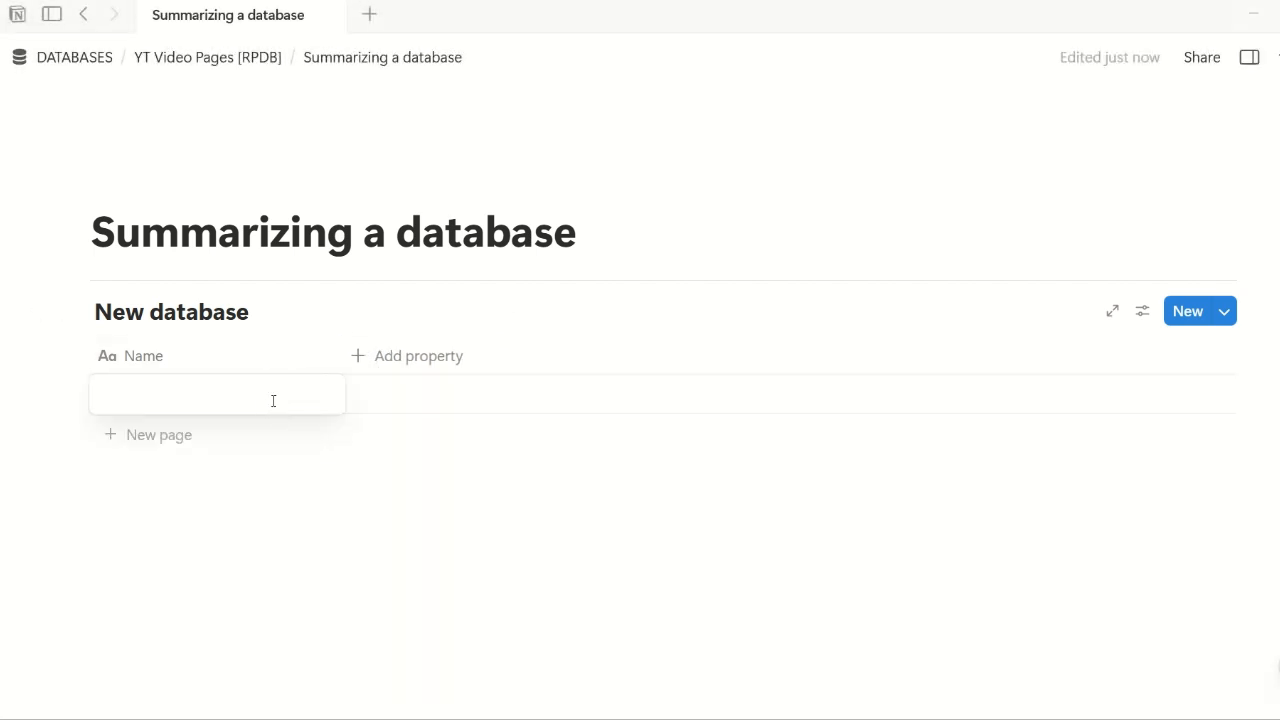
{"action": "key", "text": "Escape"}
{"action": "key", "text": "shift+Return"}
{"action": "key", "text": "shift+Return"}
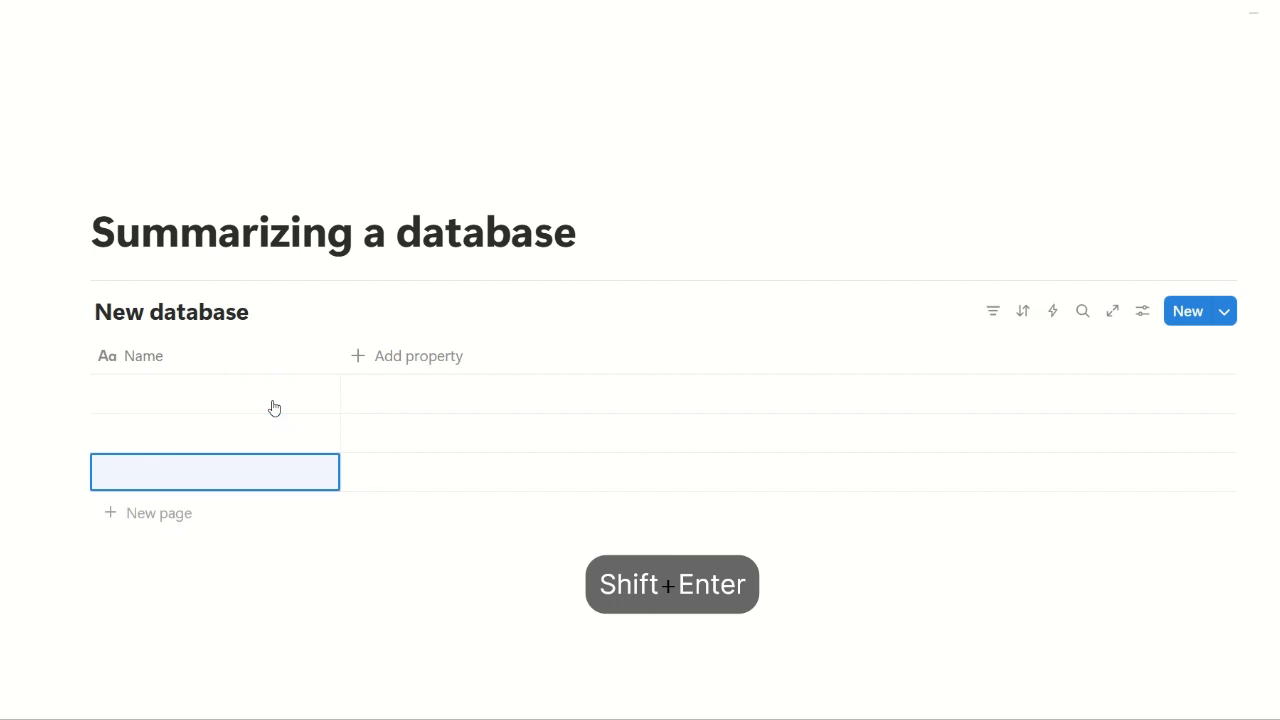
{"action": "left_click", "coordinate": [274, 408]}
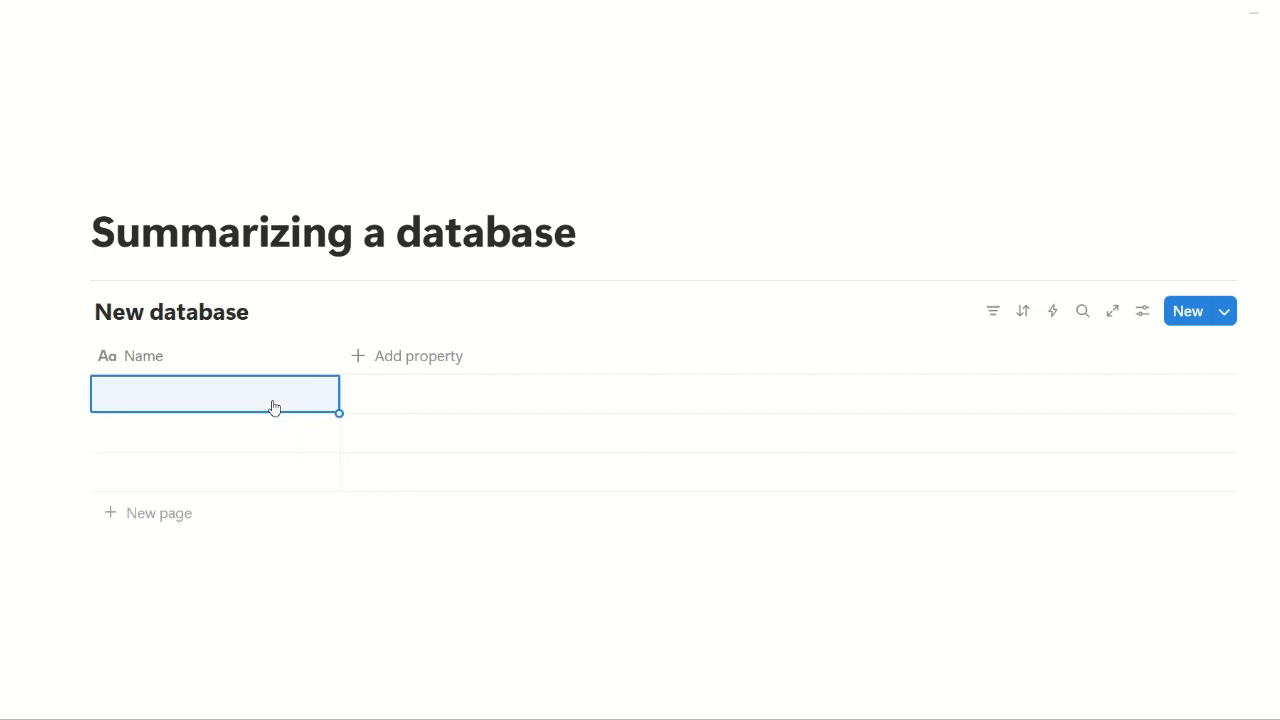
{"action": "left_click", "coordinate": [404, 358]}
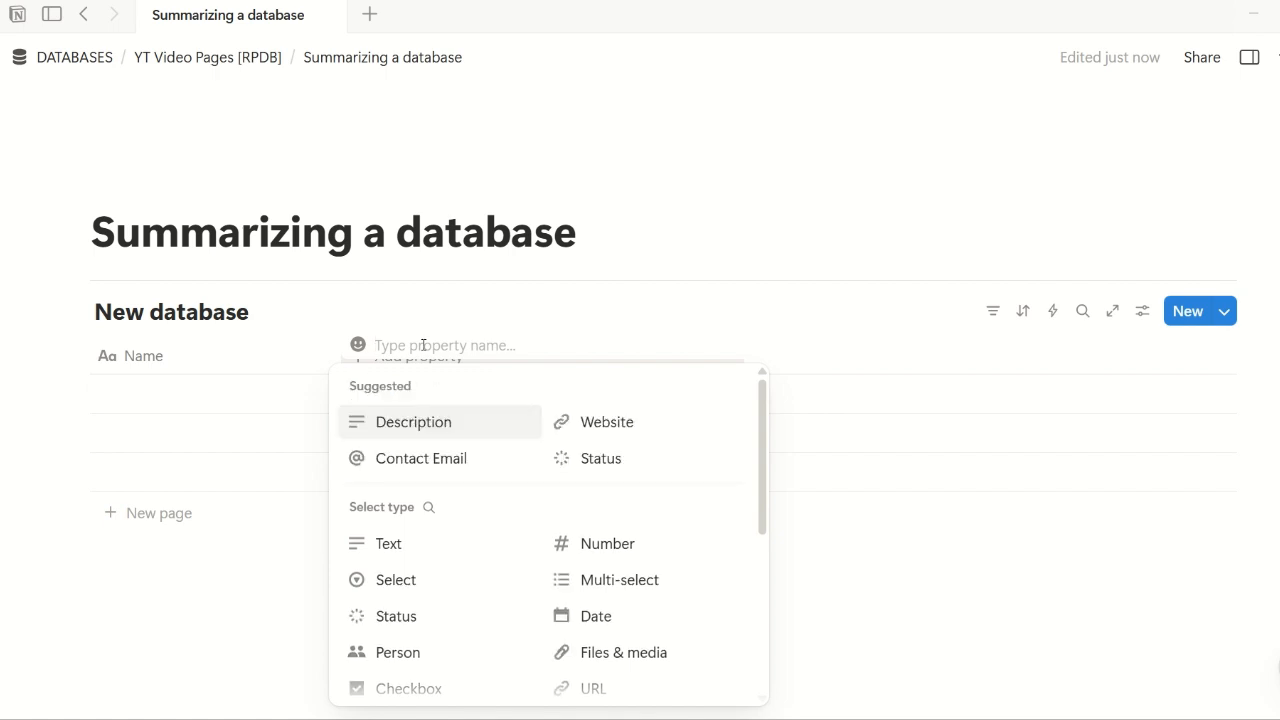
{"action": "key", "text": "Escape"}
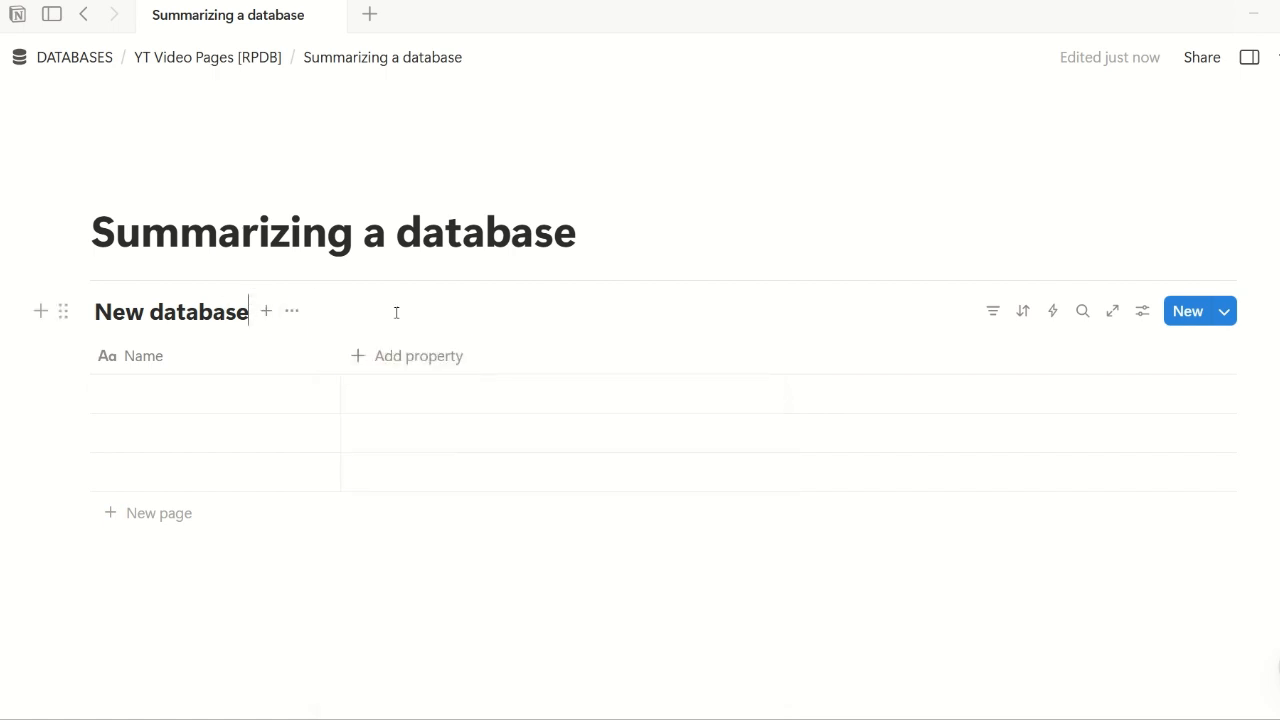
Rename the inline database to "Sales".
{"action": "left_click", "coordinate": [396, 312]}
{"action": "key", "text": "ctrl+a"}
{"action": "key", "text": "BackSpace"}
{"action": "type", "text": "S"}
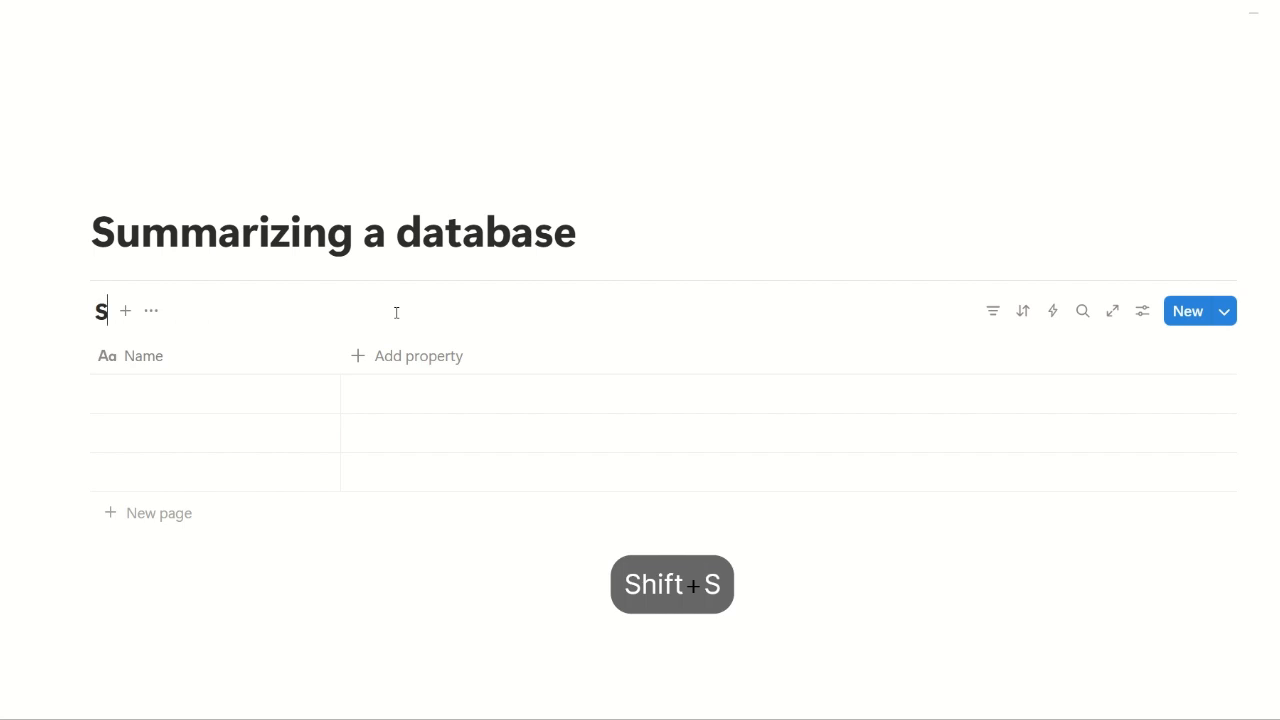
{"action": "type", "text": "ales"}
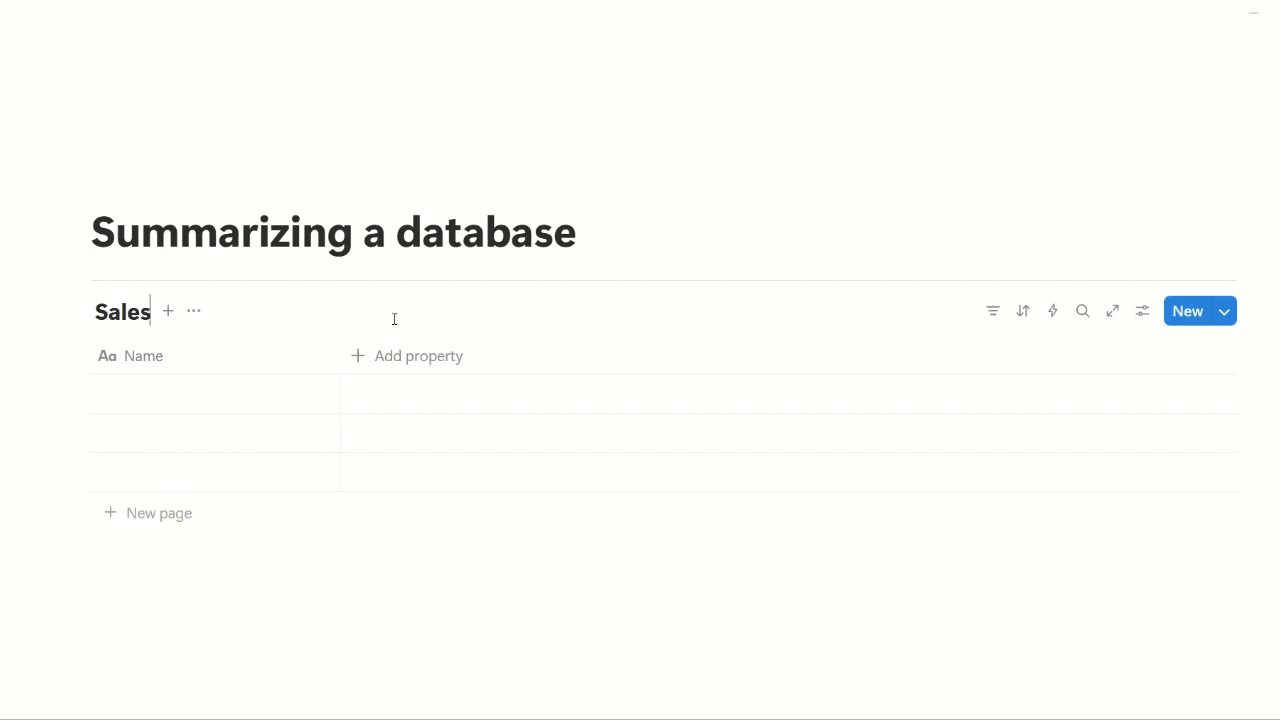
Name the three entries in the Sales database Sale 1, Sale 2 and Sale 3.
{"action": "left_click", "coordinate": [266, 391]}
{"action": "left_click", "coordinate": [698, 57]}
{"action": "left_click", "coordinate": [172, 396]}
{"action": "type", "text": "Sale 1"}
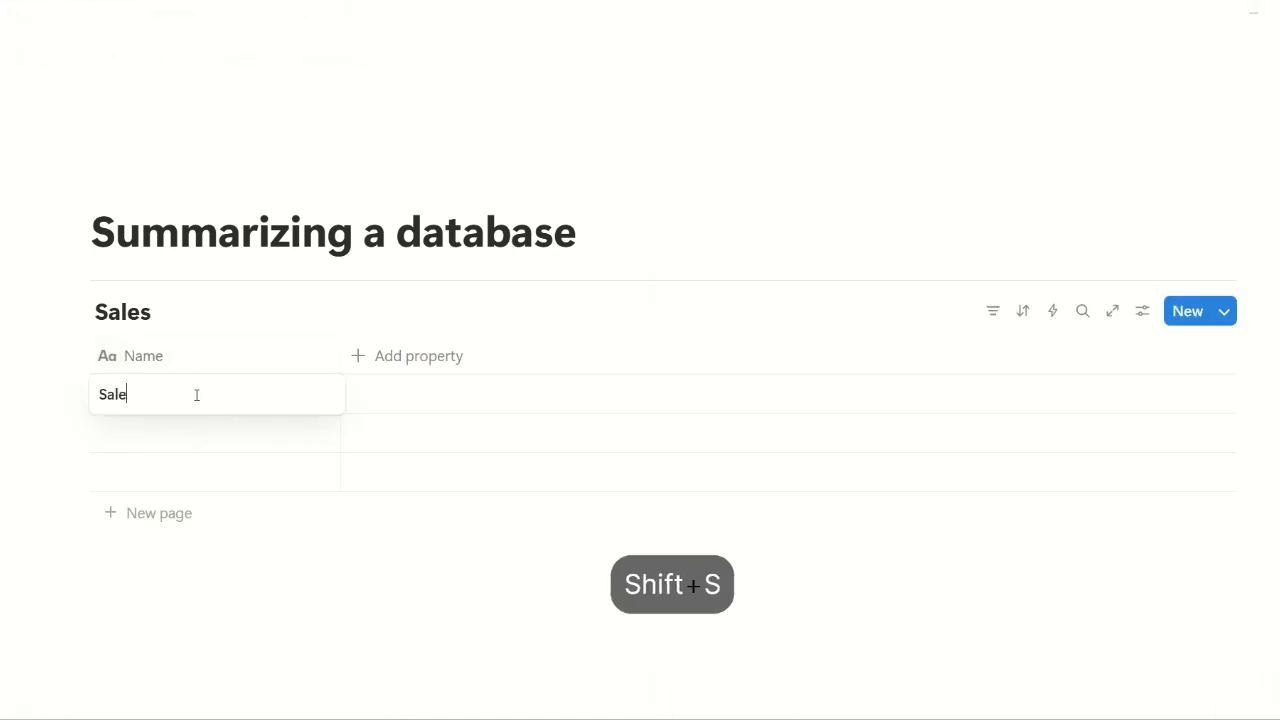
{"action": "key", "text": "Return"}
{"action": "type", "text": "Sale 3"}
{"action": "key", "text": "Return"}
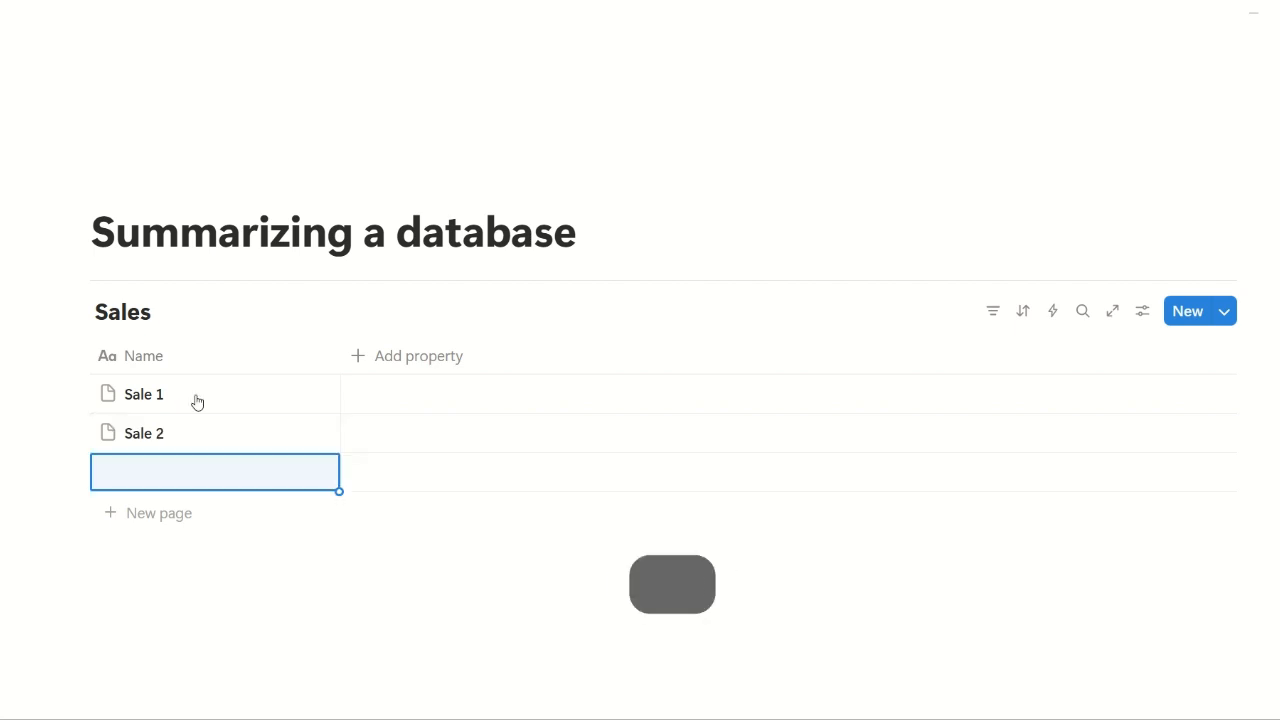
{"action": "type", "text": "S"}
{"action": "key", "text": "BackSpace"}
{"action": "key", "text": "BackSpace"}
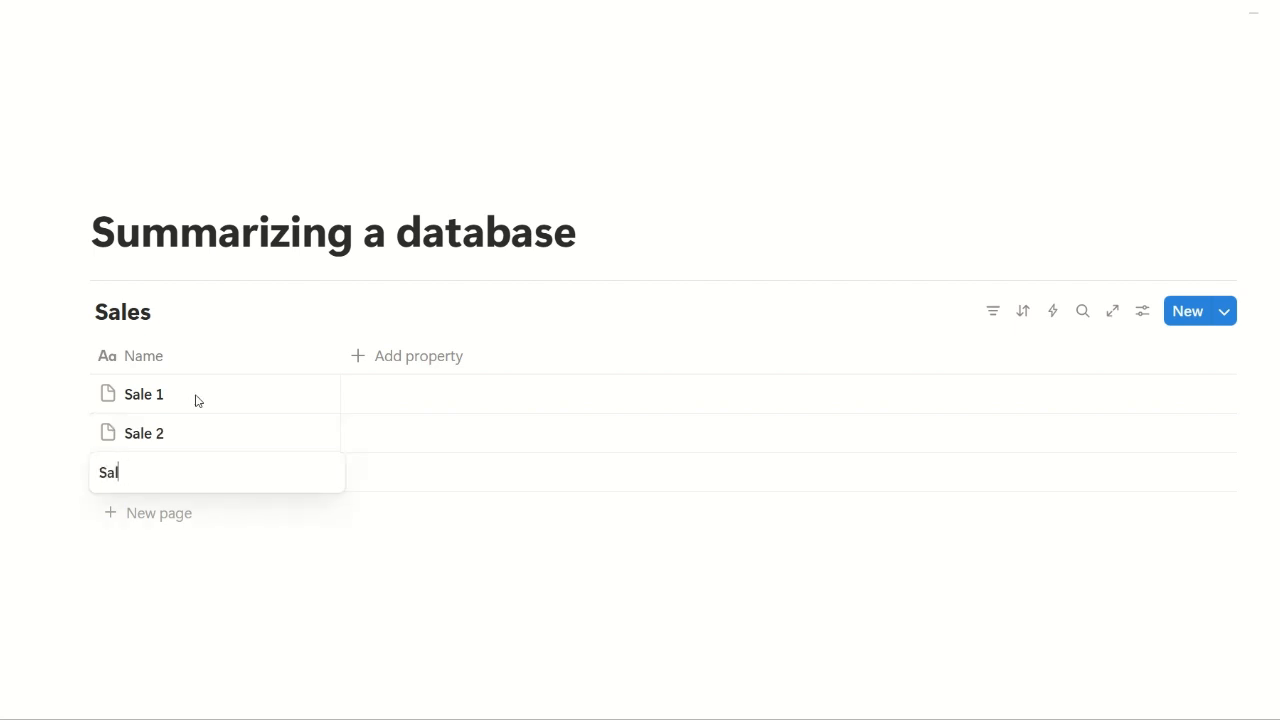
{"action": "key", "text": "Escape"}
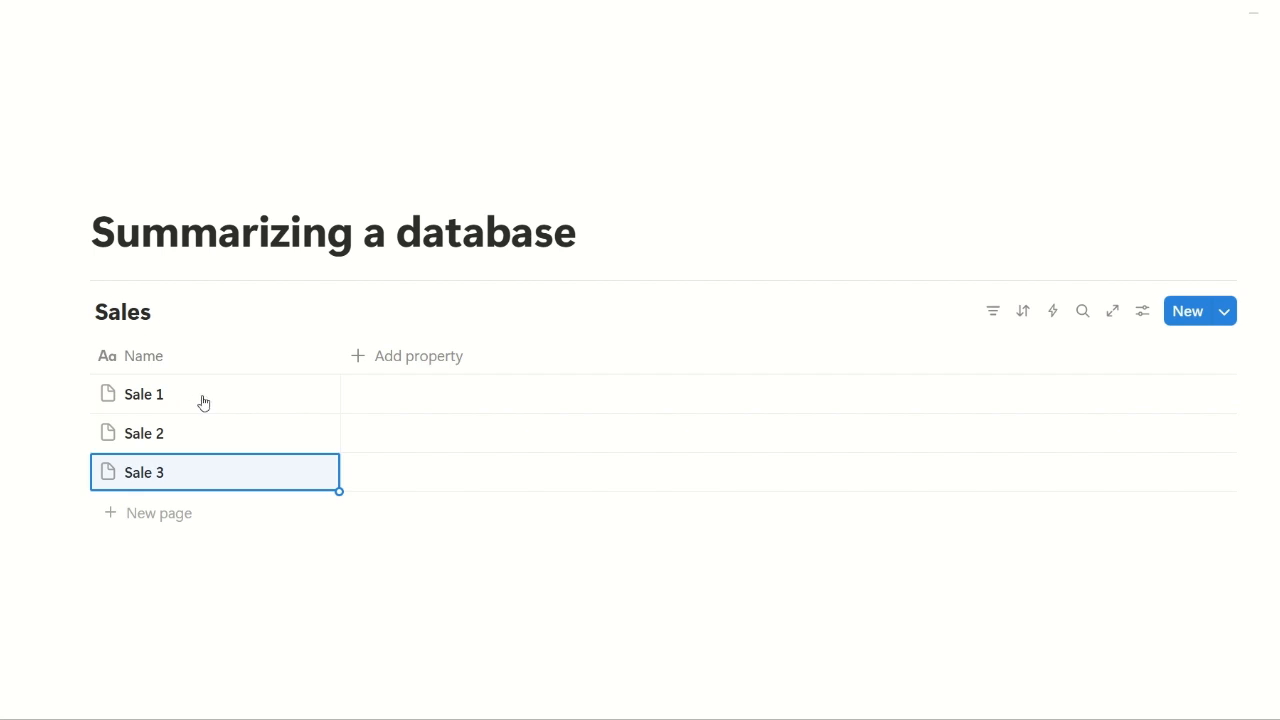
Narrow the Name column of the Sales table to fit the entry names closely.
{"action": "left_click", "coordinate": [342, 365]}
{"action": "left_click", "coordinate": [336, 363]}
{"action": "left_click", "coordinate": [346, 343]}
{"action": "left_click", "coordinate": [338, 361]}
{"action": "left_click", "coordinate": [342, 364]}
{"action": "left_click_drag", "start_coordinate": [342, 365], "coordinate": [220, 362]}
Add a Number property to the Sales database.
{"action": "left_click", "coordinate": [277, 364]}
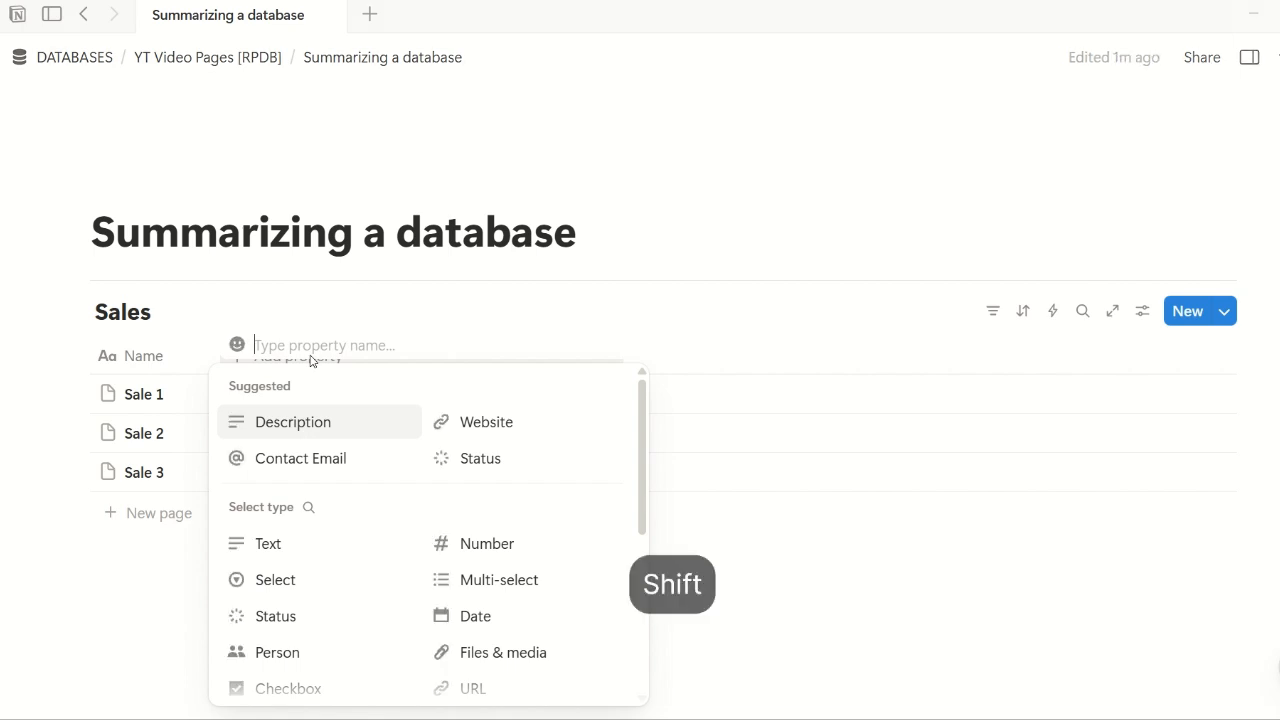
{"action": "type", "text": "Price"}
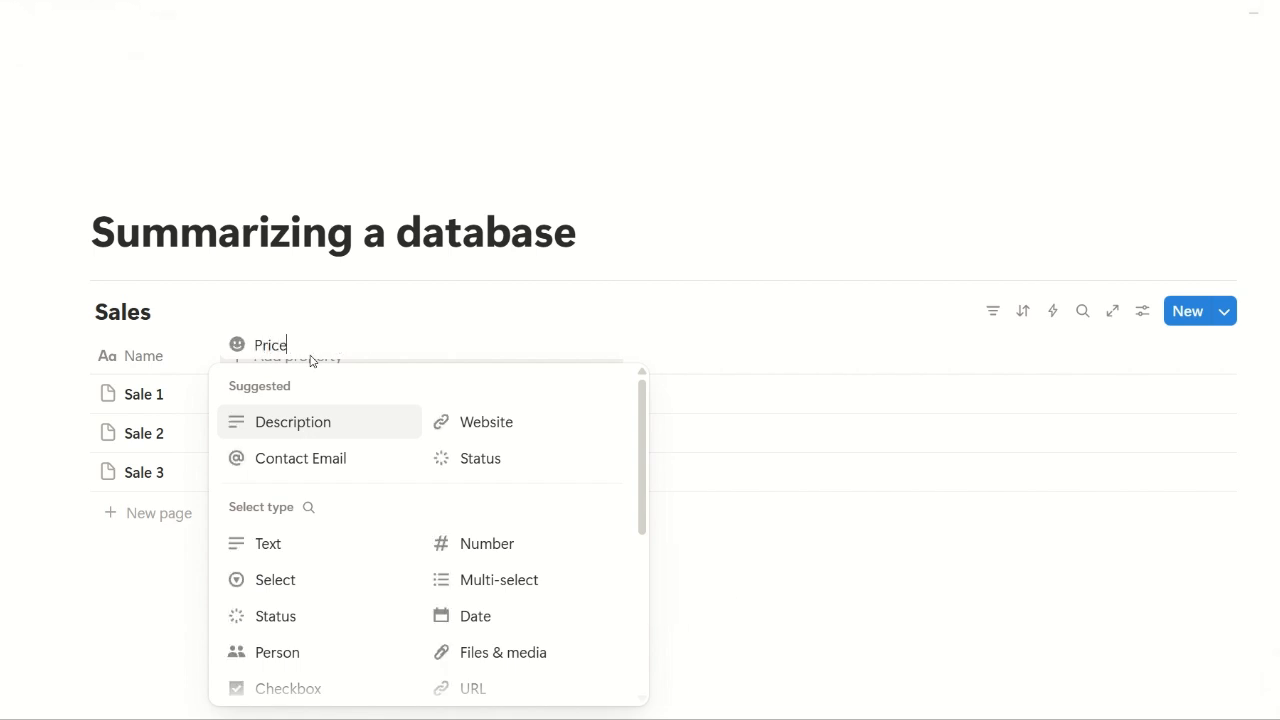
{"action": "key", "text": "BackSpace"}
{"action": "type", "text": "Sale"}
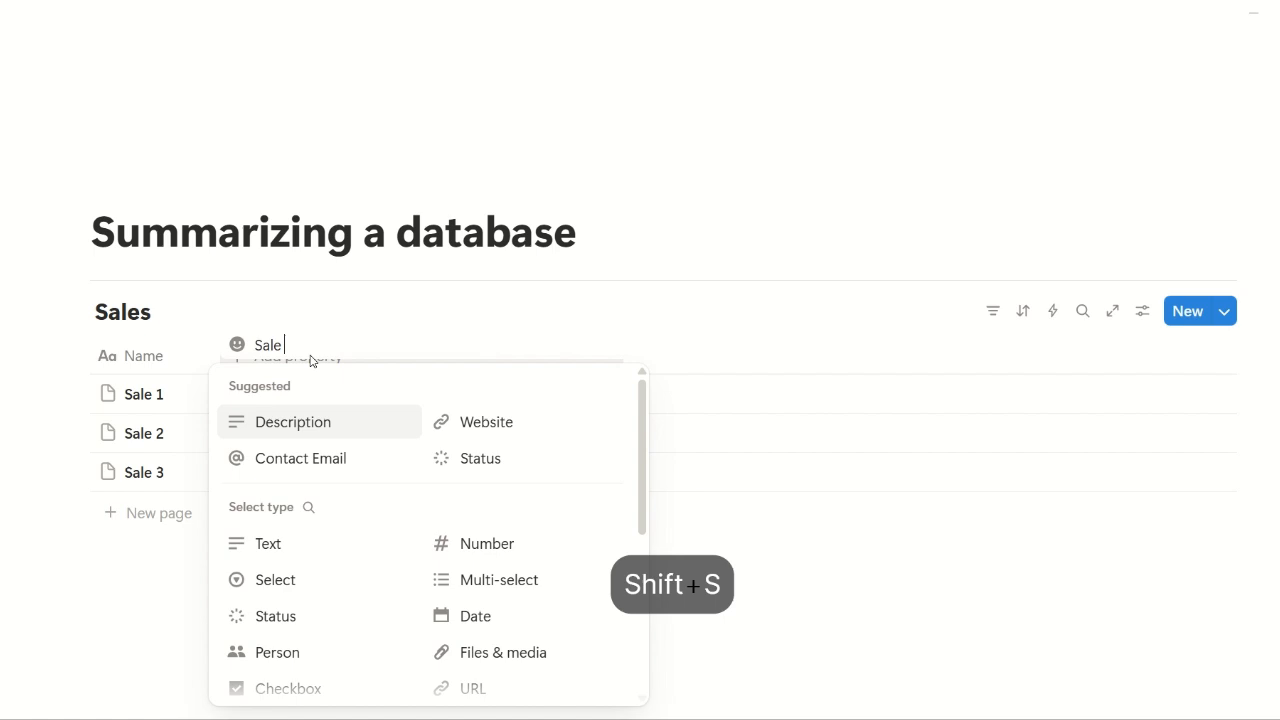
{"action": "key", "text": "BackSpace"}
{"action": "key", "text": "BackSpace"}
{"action": "type", "text": "Num"}
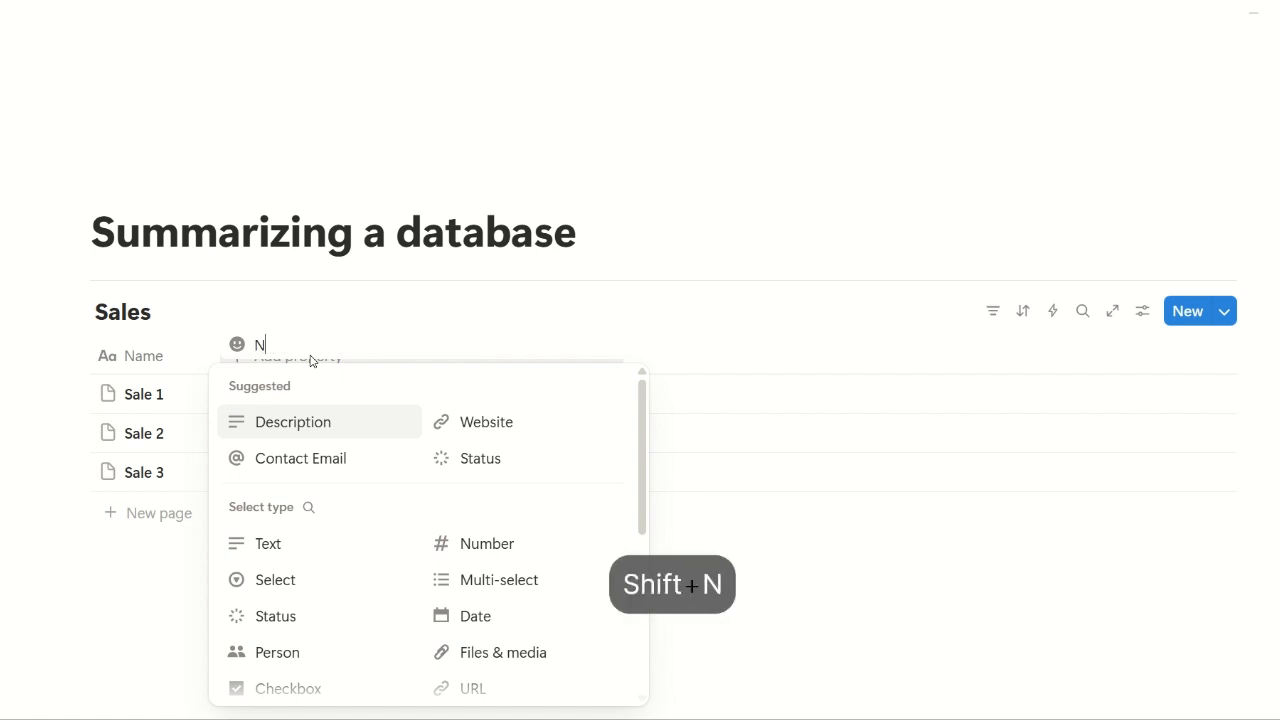
{"action": "key", "text": "BackSpace"}
{"action": "key", "text": "BackSpace"}
{"action": "type", "text": "umber"}
{"action": "key", "text": "Return"}
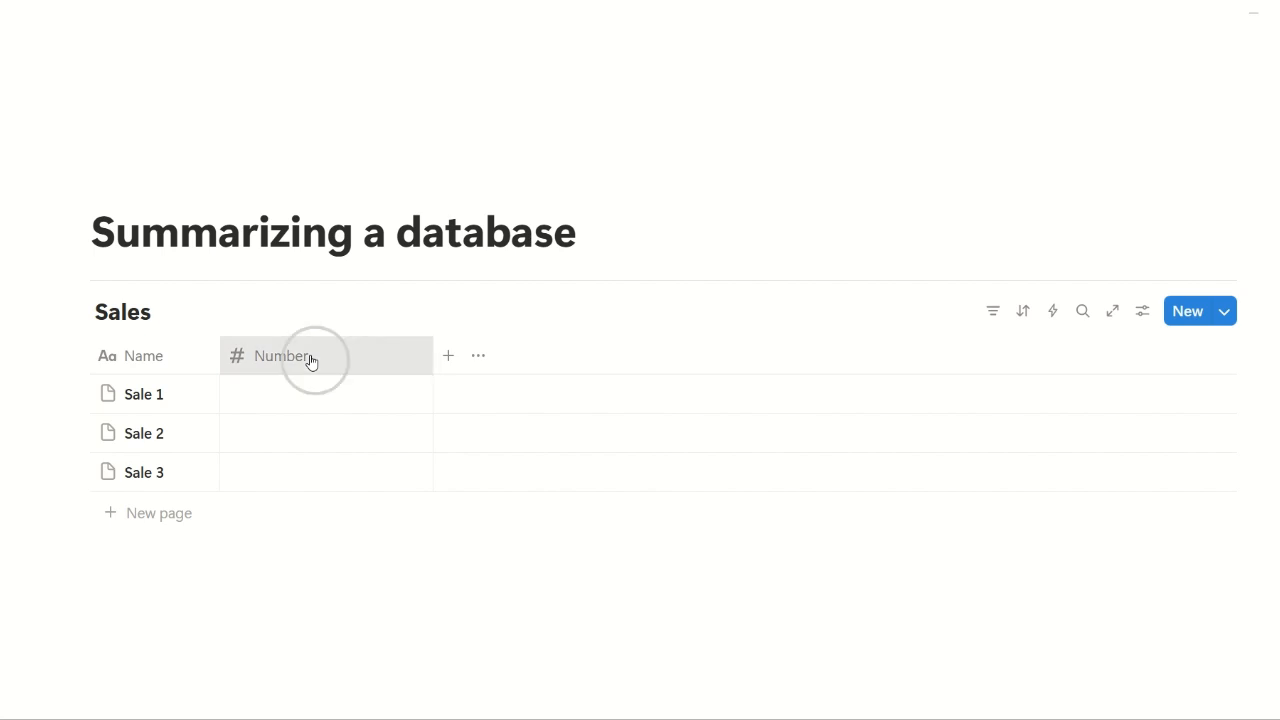
Rename the number property of the Sales database to "Sale Amount".
{"action": "left_click", "coordinate": [311, 362]}
{"action": "left_click", "coordinate": [347, 256]}
{"action": "key", "text": "ctrl+a"}
{"action": "key", "text": "BackSpace"}
{"action": "type", "text": "Sale AMo"}
{"action": "key", "text": "BackSpace"}
{"action": "key", "text": "BackSpace"}
{"action": "type", "text": "m"}
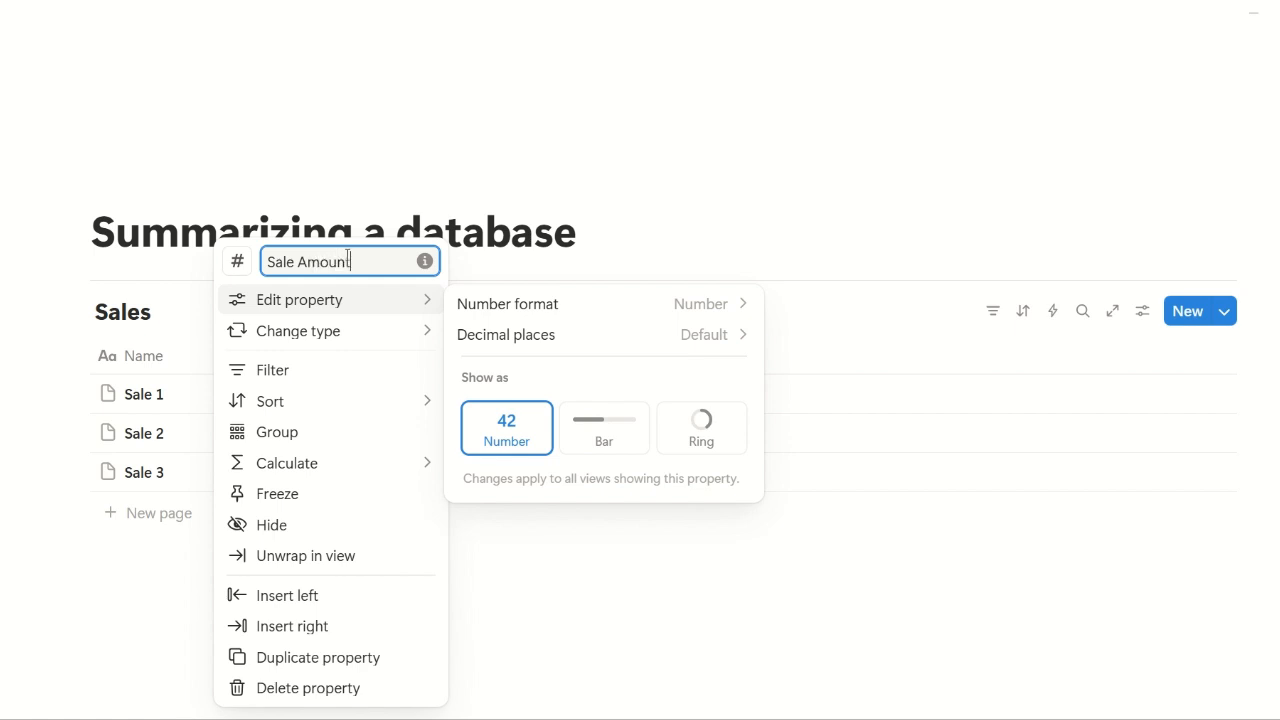
{"action": "type", "text": "ount"}
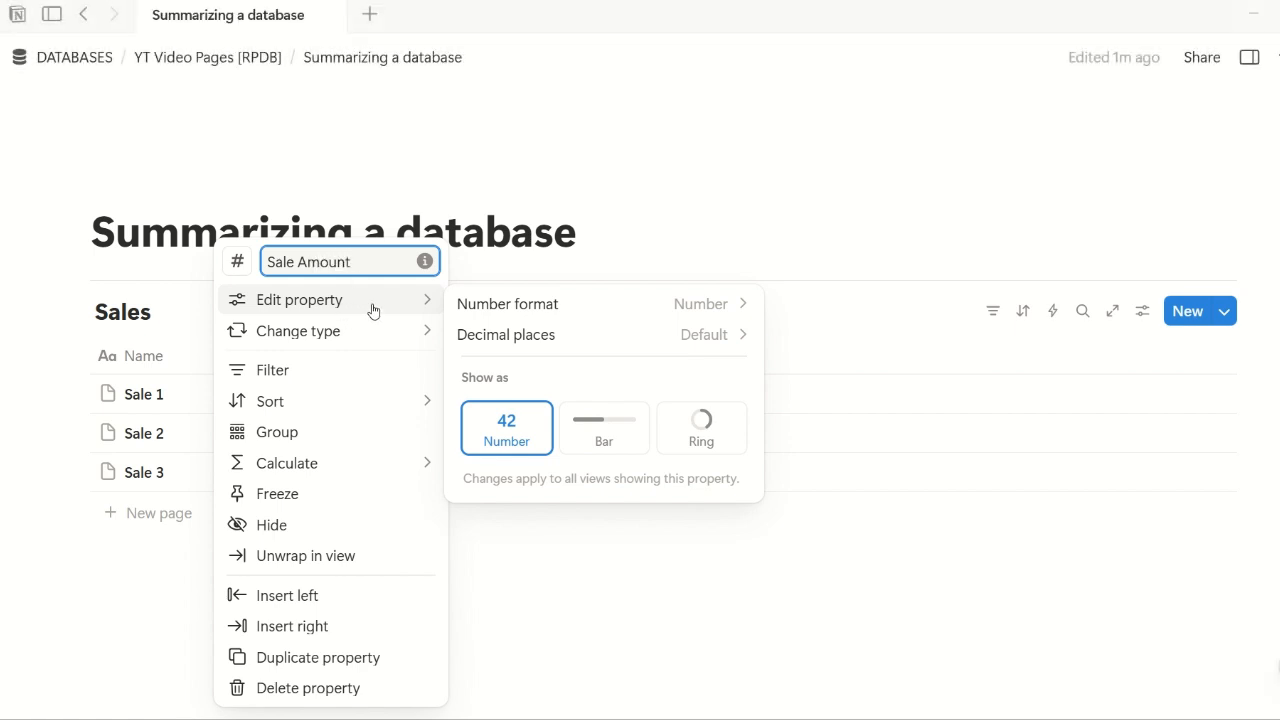
{"action": "left_click", "coordinate": [766, 240]}
{"action": "left_click", "coordinate": [766, 240]}
Enter sale amounts of 100, 200 and 500 for Sale 1 to Sale 3, and narrow the Sale Amount column.
{"action": "left_click", "coordinate": [397, 394]}
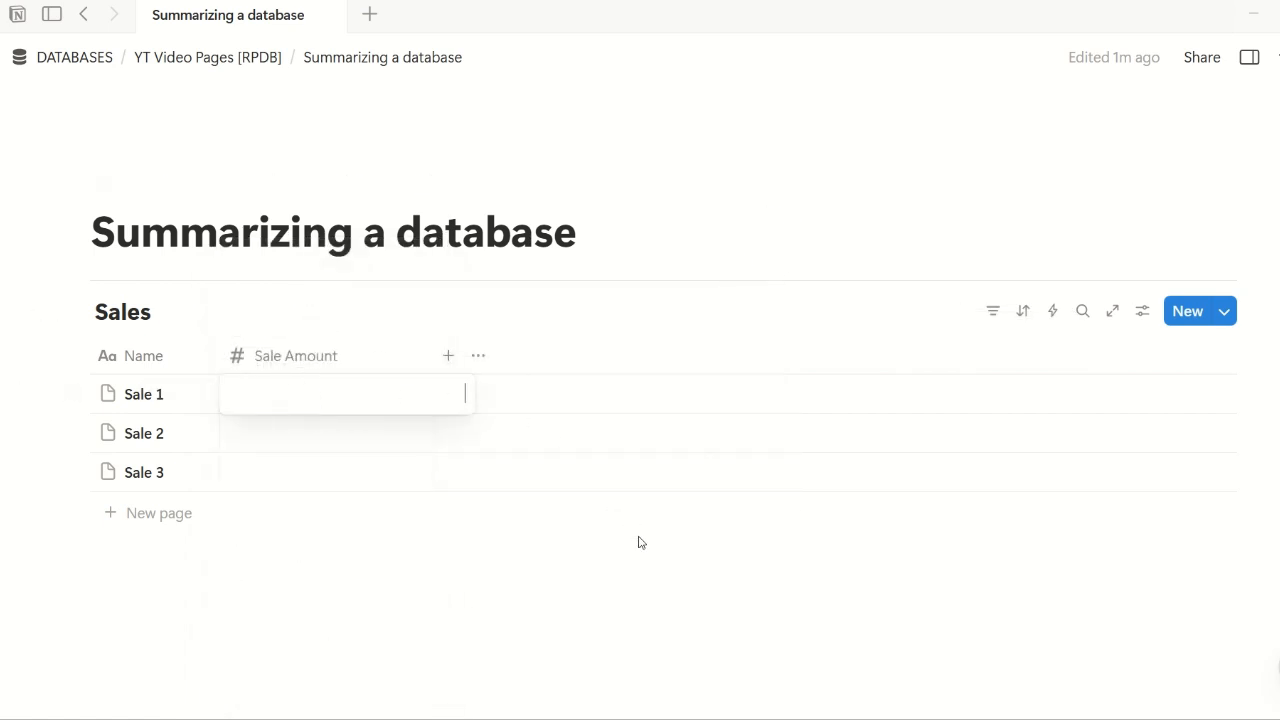
{"action": "type", "text": "100"}
{"action": "key", "text": "Return"}
{"action": "type", "text": "200"}
{"action": "key", "text": "Return"}
{"action": "type", "text": "500"}
{"action": "key", "text": "Return"}
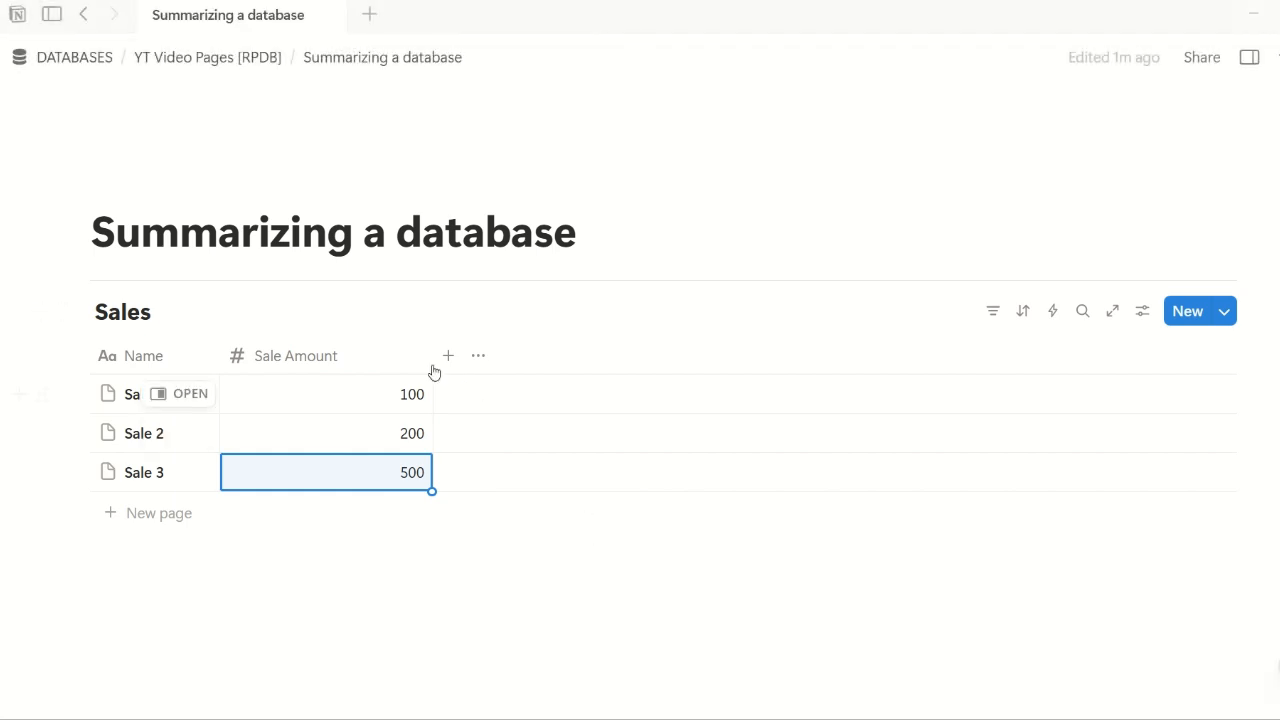
{"action": "left_click_drag", "start_coordinate": [432, 356], "coordinate": [363, 358]}
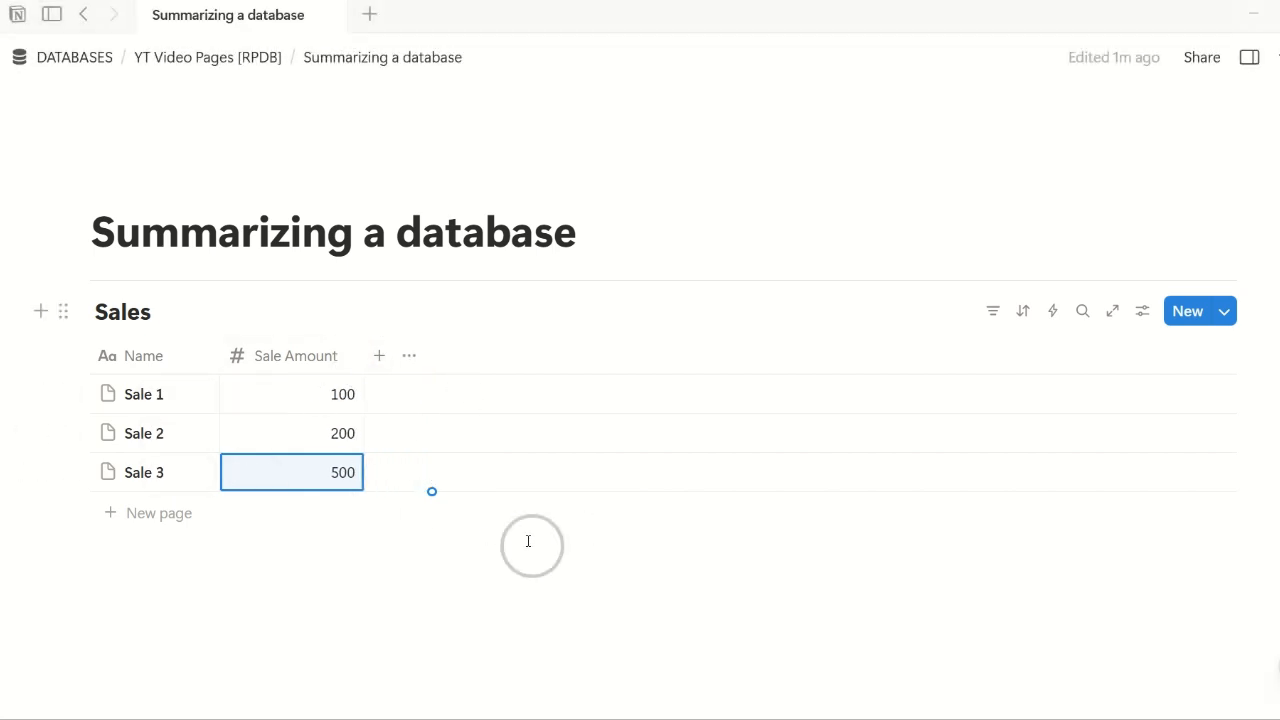
Set the Sale Amount column's calculation to Sum.
{"action": "left_click", "coordinate": [297, 362]}
{"action": "mouse_move", "coordinate": [366, 470]}
{"action": "mouse_move", "coordinate": [533, 443]}
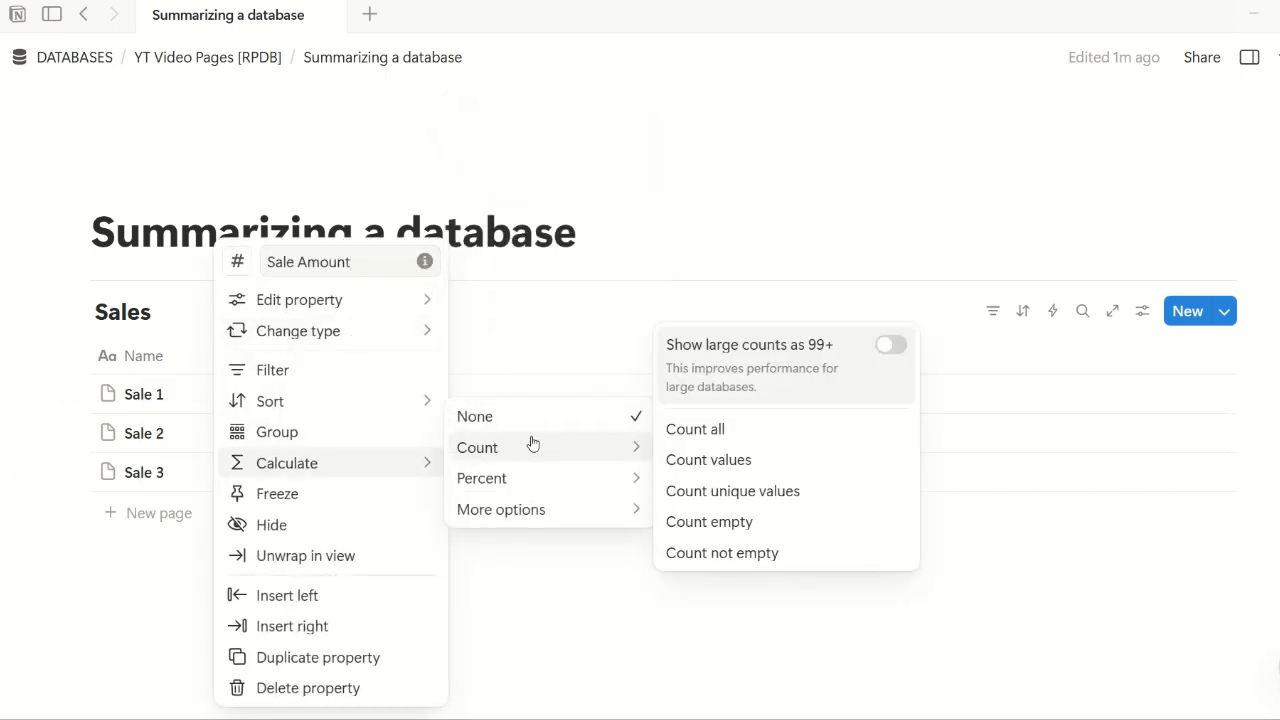
{"action": "mouse_move", "coordinate": [617, 512]}
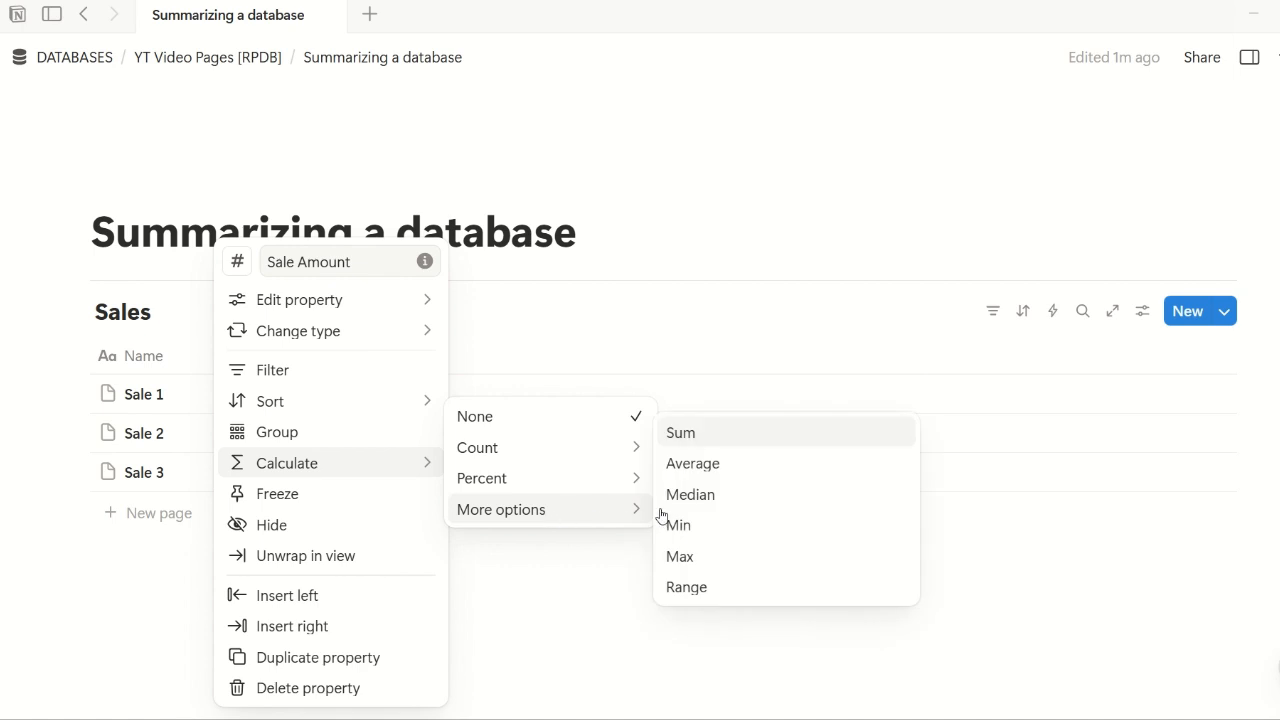
{"action": "left_click", "coordinate": [714, 441]}
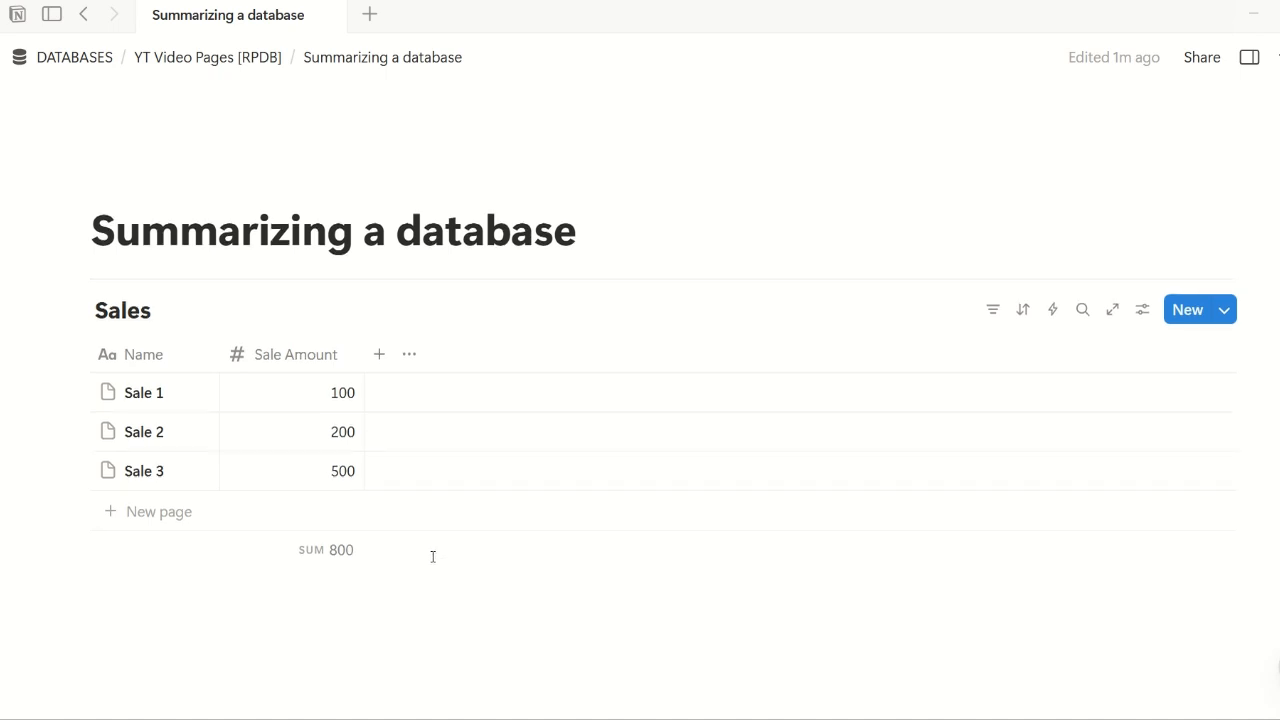
Reload the page containing the Sales database.
{"action": "scroll", "coordinate": [337, 527], "scroll_direction": "down", "scroll_amount": 1}
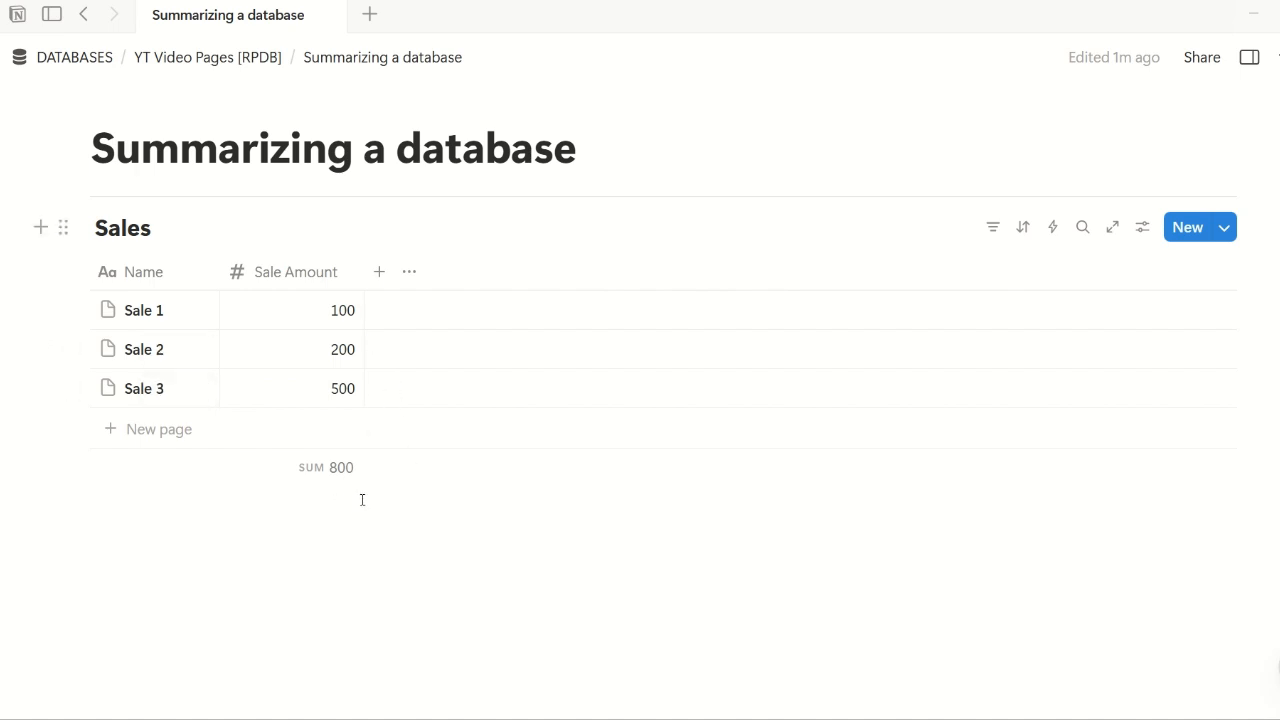
{"action": "scroll", "coordinate": [540, 534], "scroll_direction": "up", "scroll_amount": 1}
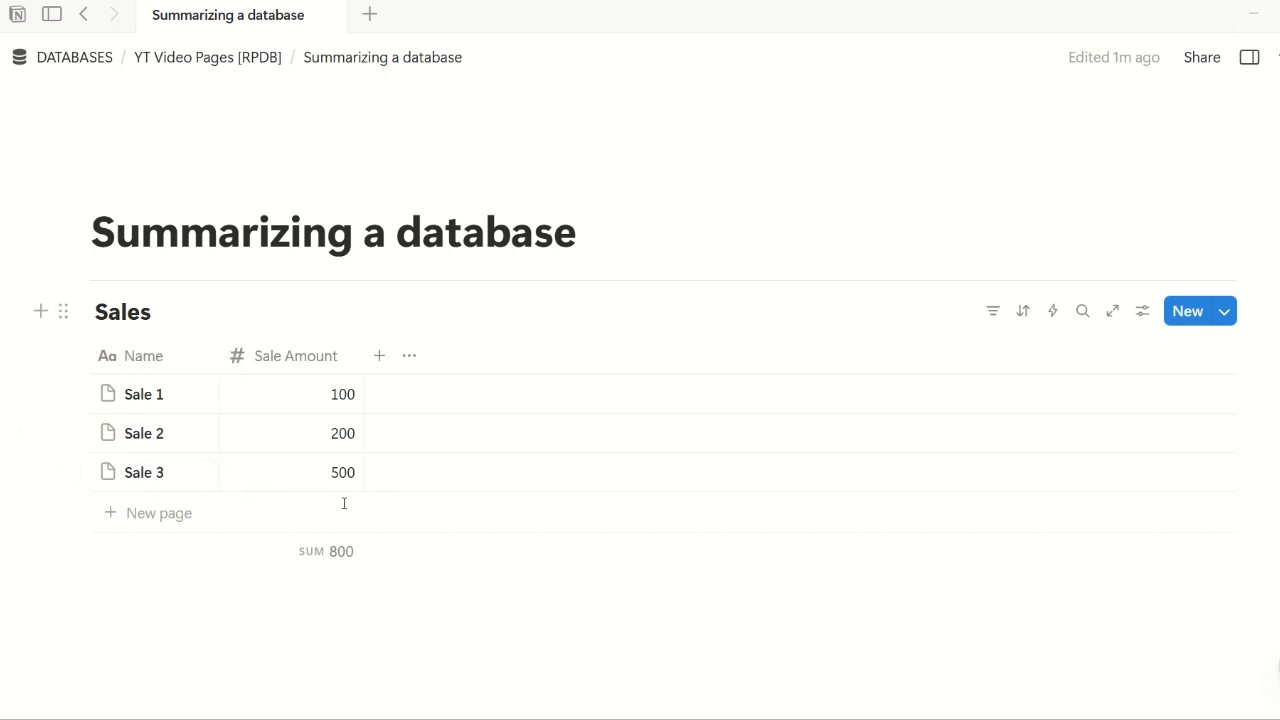
{"action": "scroll", "coordinate": [453, 502], "scroll_direction": "down", "scroll_amount": 1}
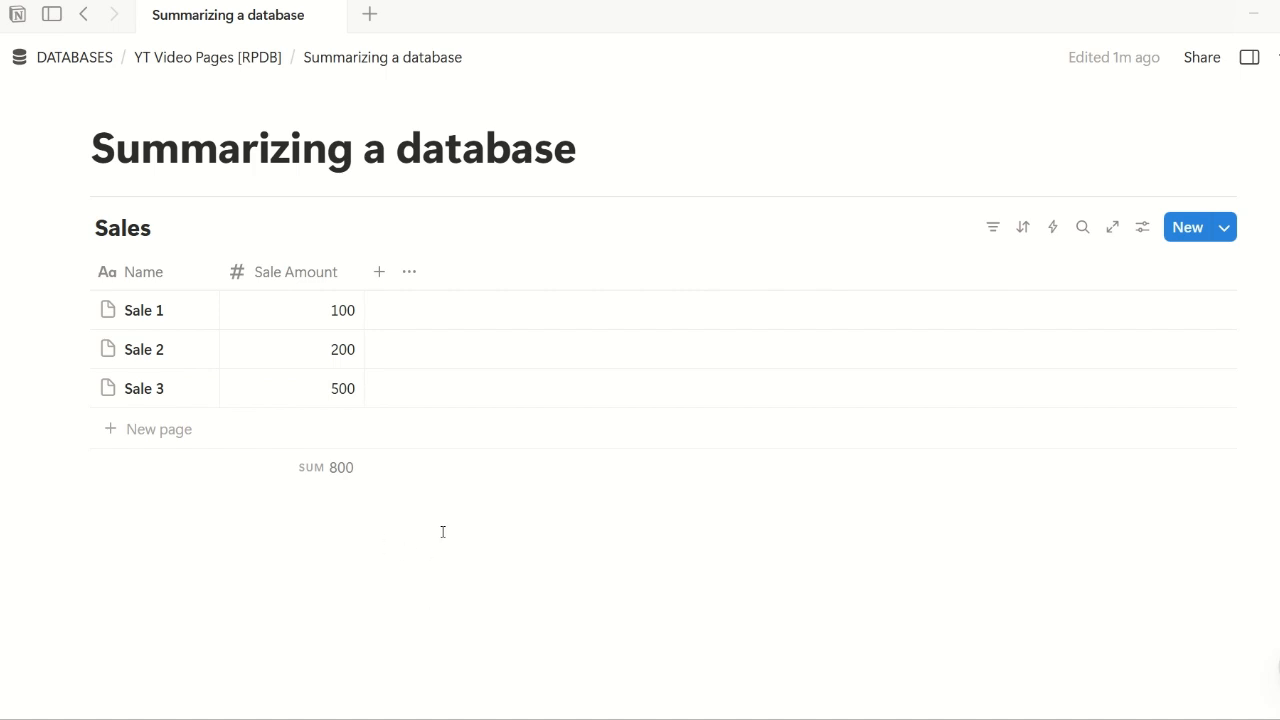
{"action": "key", "text": "ctrl+r"}
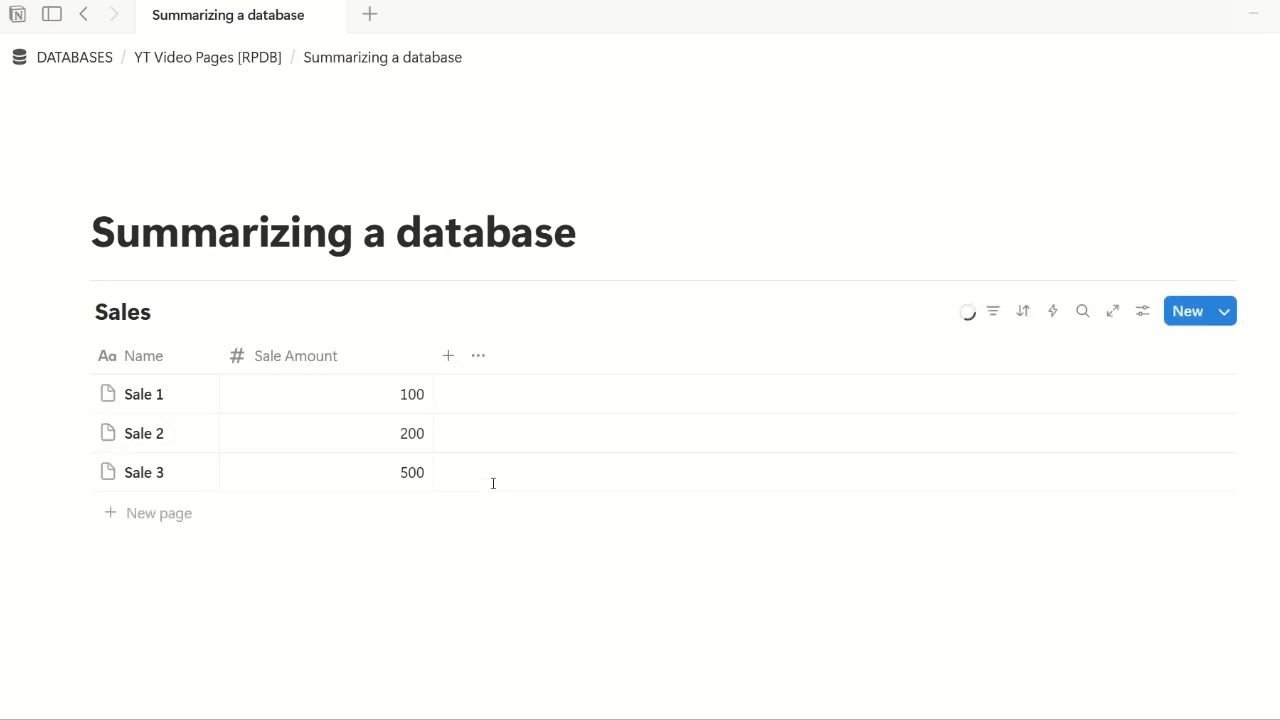
Insert a divider below the Sales table and, under it, a new inline database named "Summary database".
{"action": "left_click", "coordinate": [360, 580]}
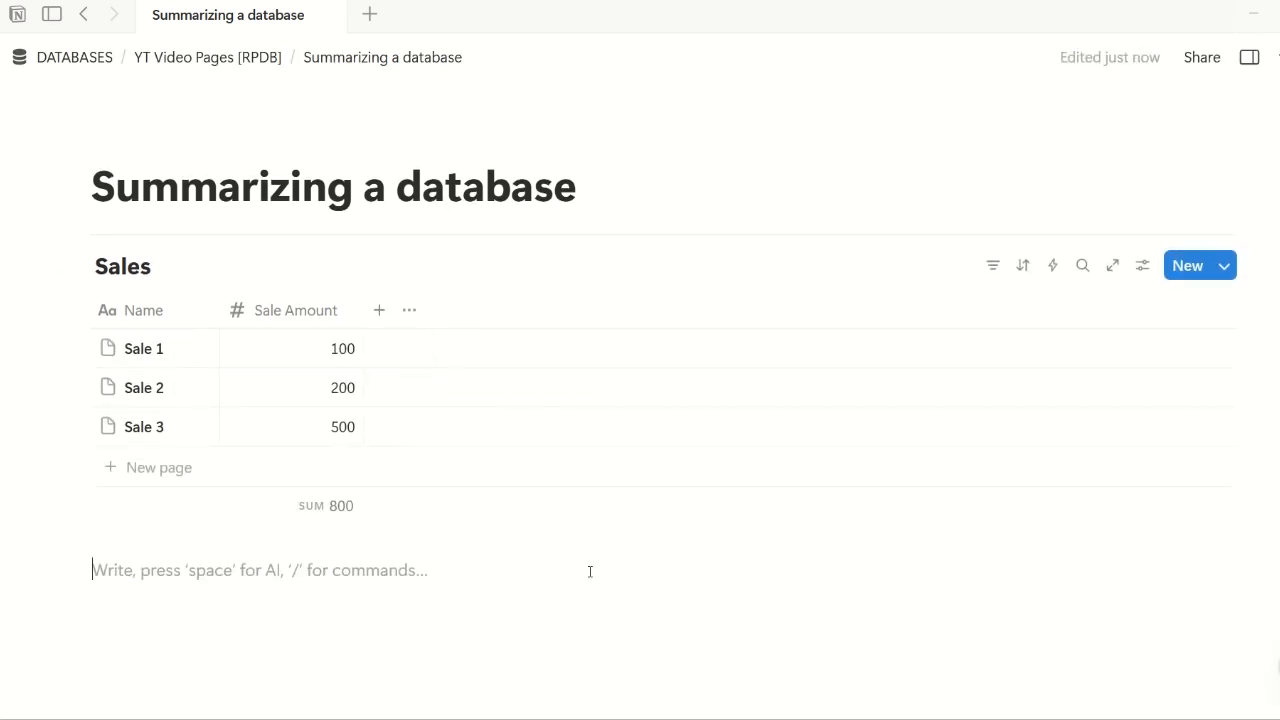
{"action": "type", "text": "---"}
{"action": "type", "text": "/sata"}
{"action": "key", "text": "BackSpace"}
{"action": "key", "text": "BackSpace"}
{"action": "key", "text": "BackSpace"}
{"action": "key", "text": "BackSpace"}
{"action": "type", "text": "data"}
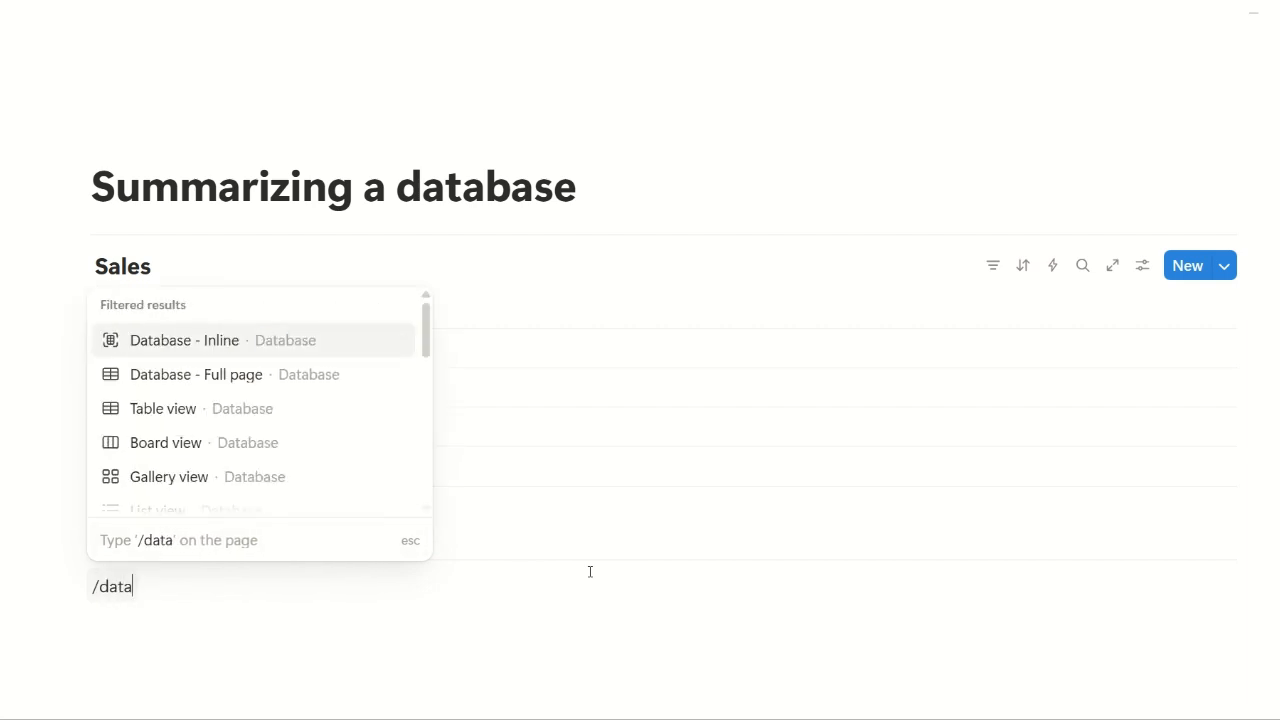
{"action": "key", "text": "Return"}
{"action": "type", "text": "Summary"}
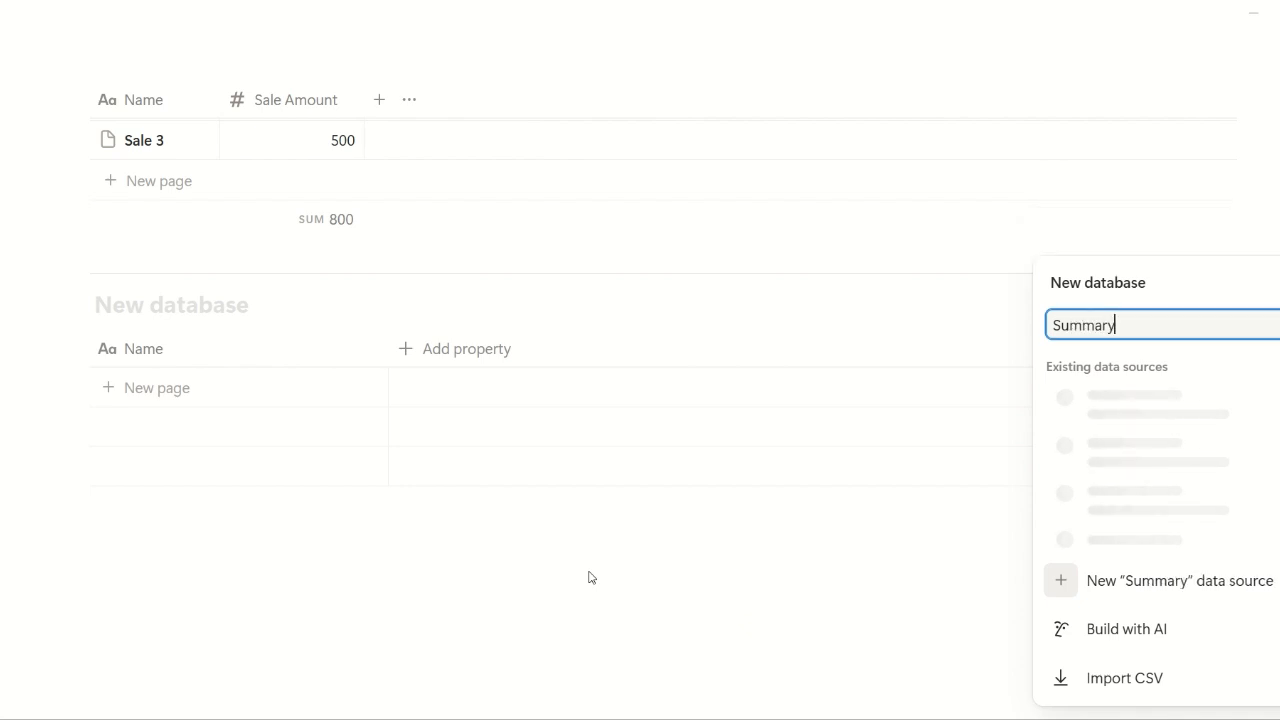
{"action": "type", "text": " database"}
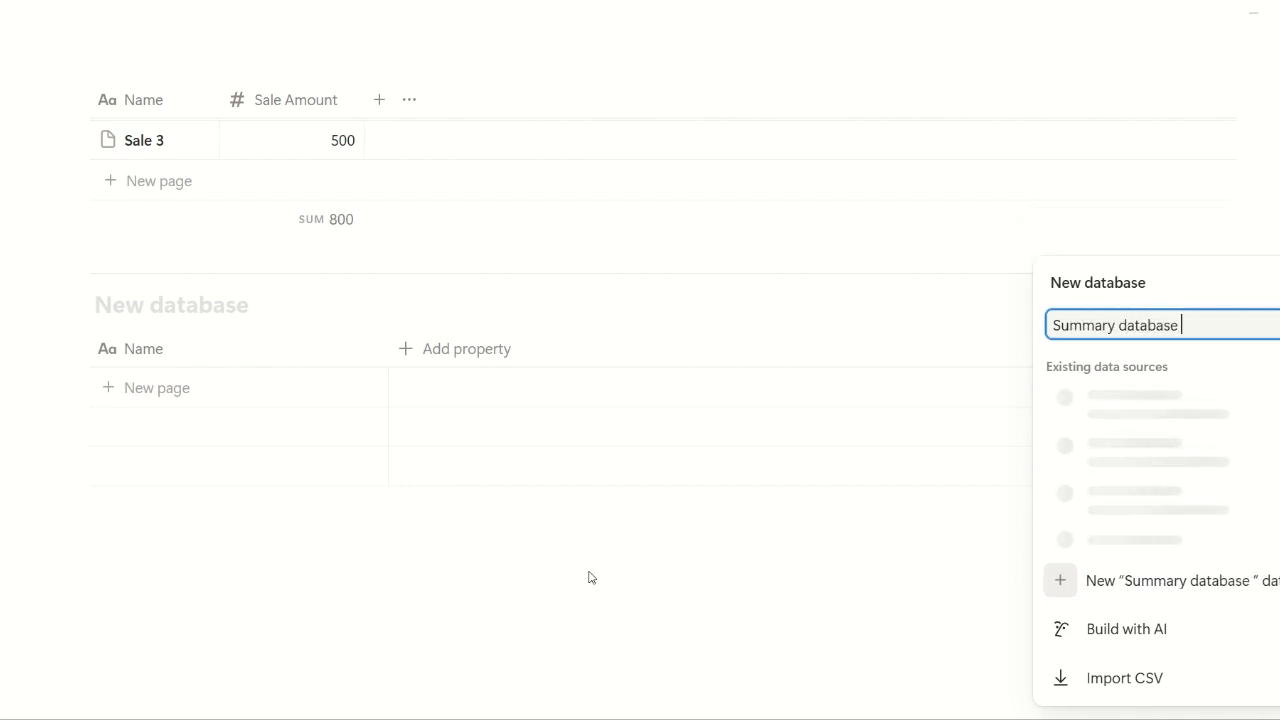
{"action": "left_click", "coordinate": [1122, 592]}
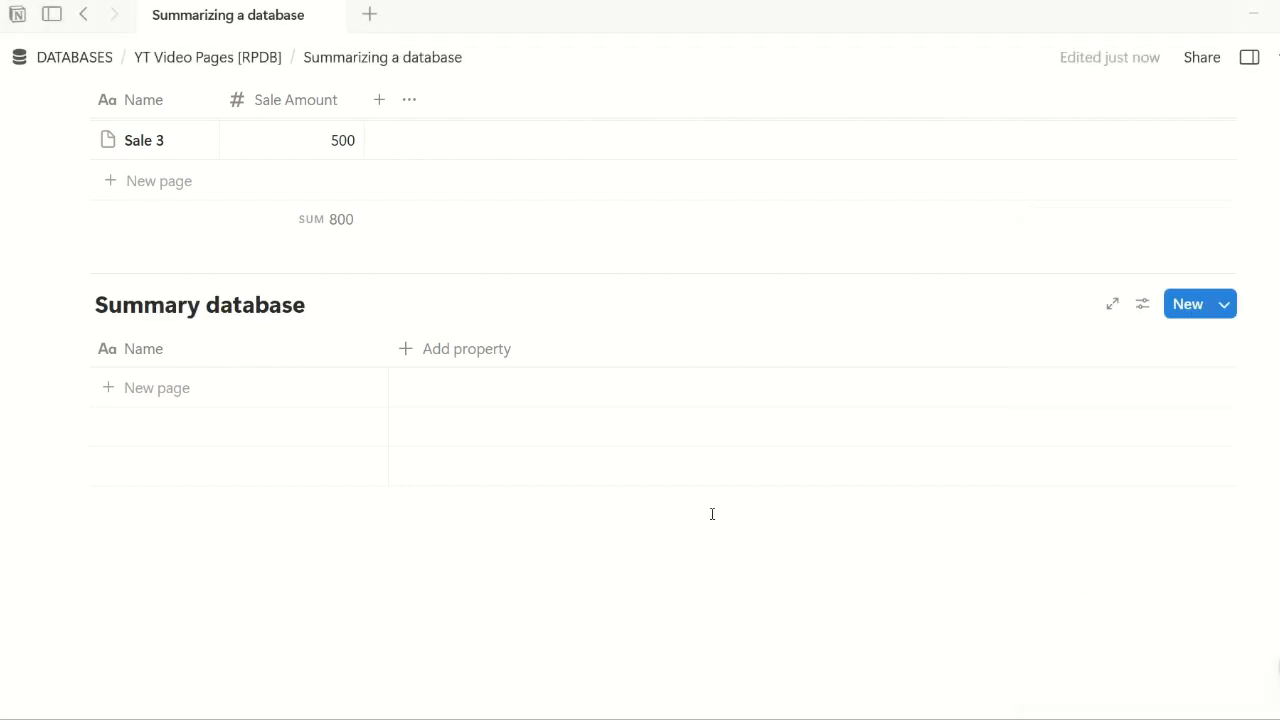
Narrow the Name column of the Summary database and add an entry named "Summary".
{"action": "left_click_drag", "start_coordinate": [388, 348], "coordinate": [277, 360]}
{"action": "left_click", "coordinate": [209, 395]}
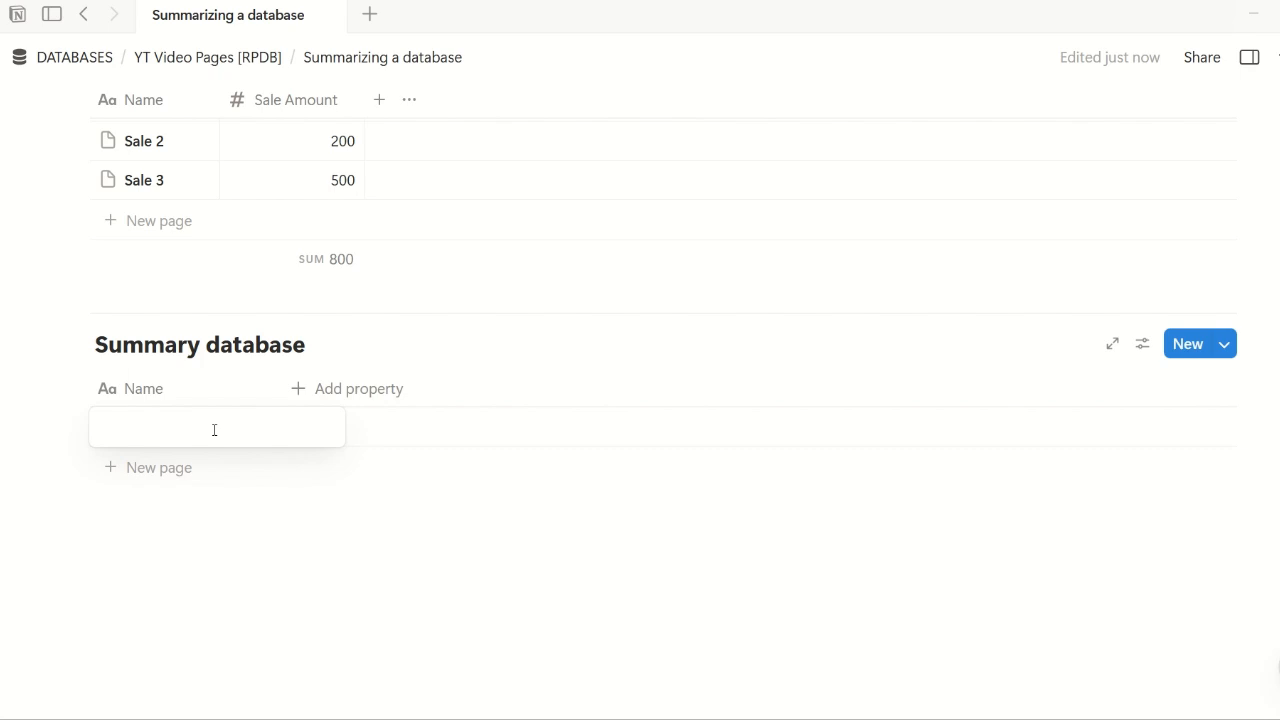
{"action": "type", "text": "summ"}
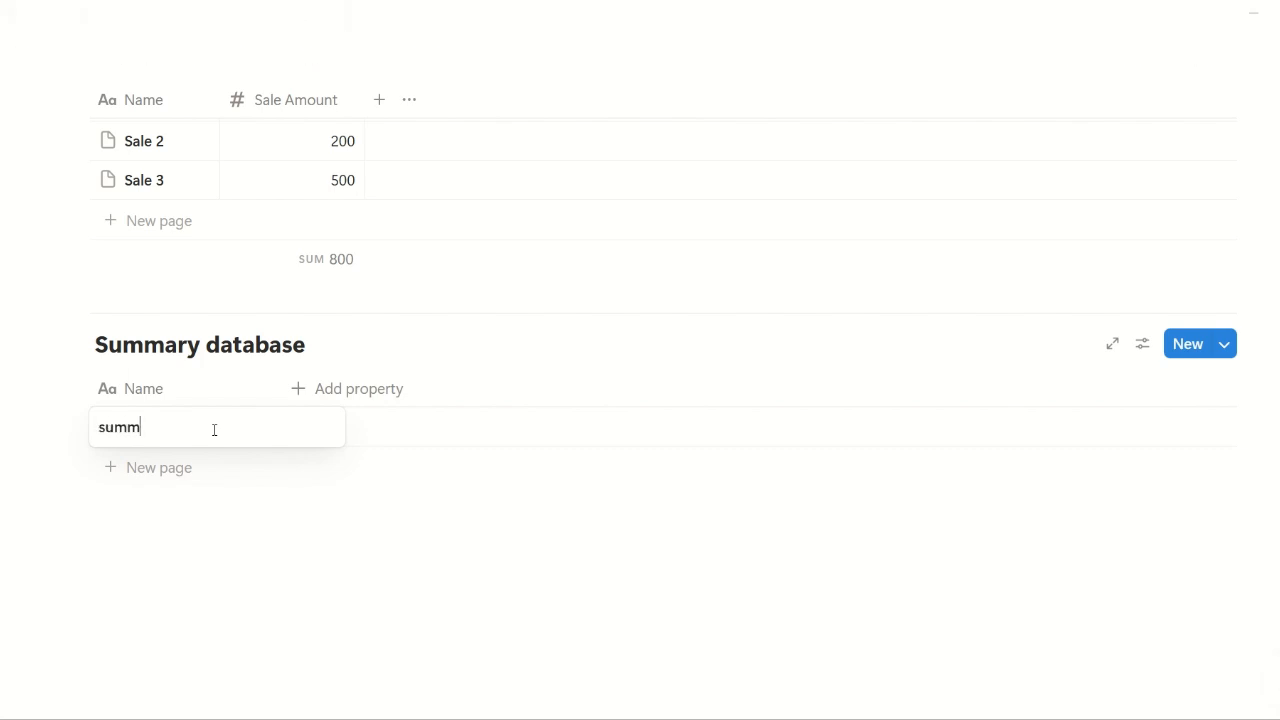
{"action": "type", "text": "Summary"}
{"action": "key", "text": "Return"}
{"action": "key", "text": "Escape"}
{"action": "key", "text": "Escape"}
Set up a new relation property in the Sales database that links to the Summary database, named "Summary database".
{"action": "scroll", "coordinate": [420, 443], "scroll_direction": "up", "scroll_amount": 3}
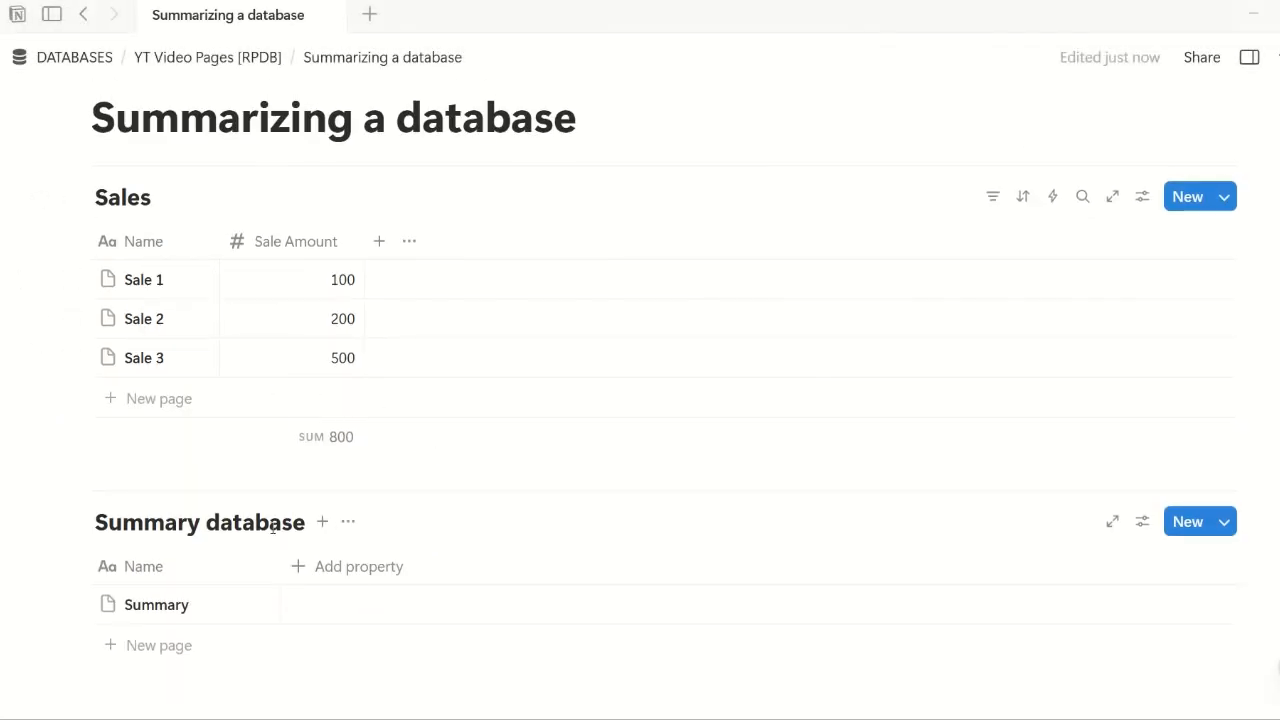
{"action": "left_click", "coordinate": [381, 243]}
{"action": "type", "text": "relation"}
{"action": "key", "text": "Return"}
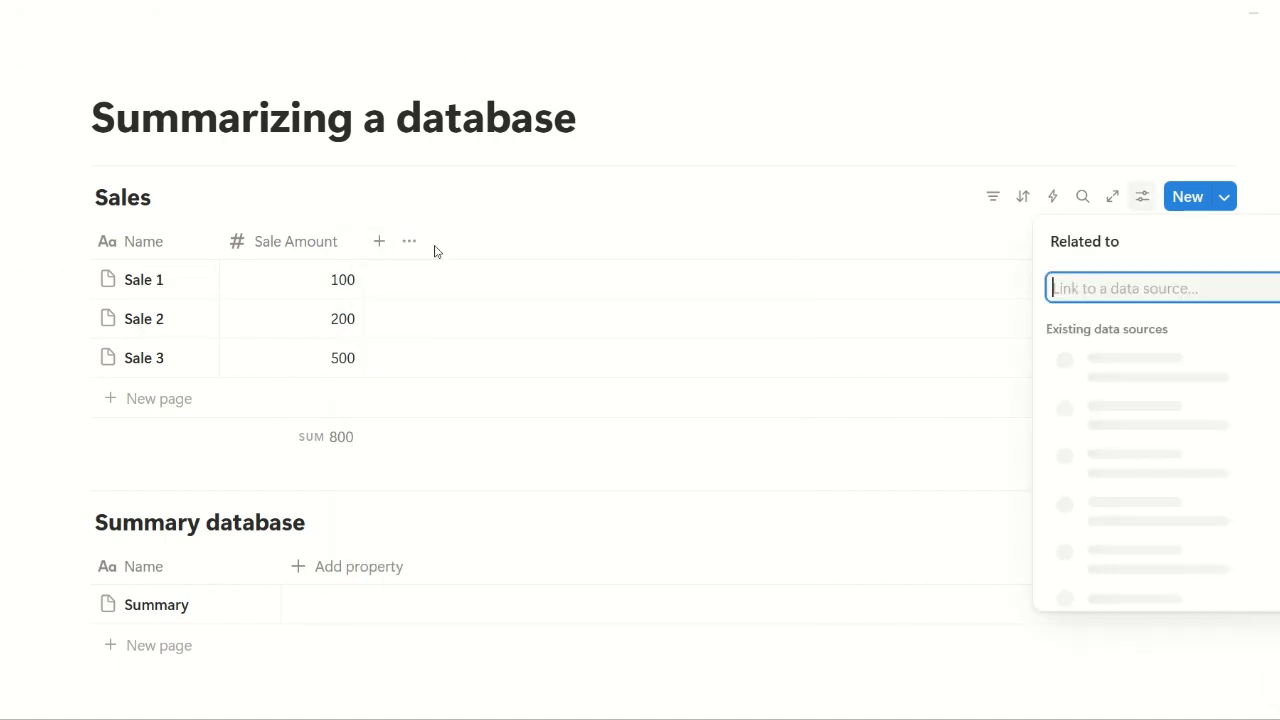
{"action": "type", "text": "summary"}
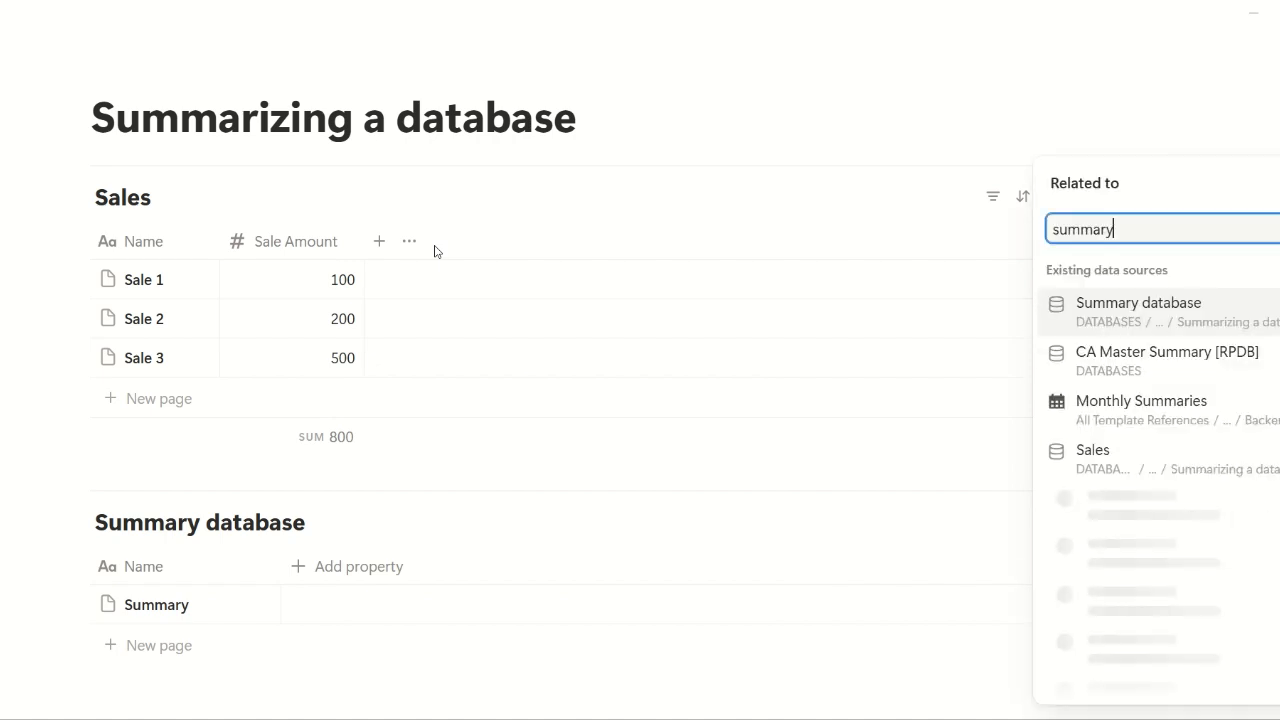
{"action": "key", "text": "Return"}
{"action": "key", "text": "ctrl+a"}
{"action": "key", "text": "BackSpace"}
{"action": "type", "text": "Summary da"}
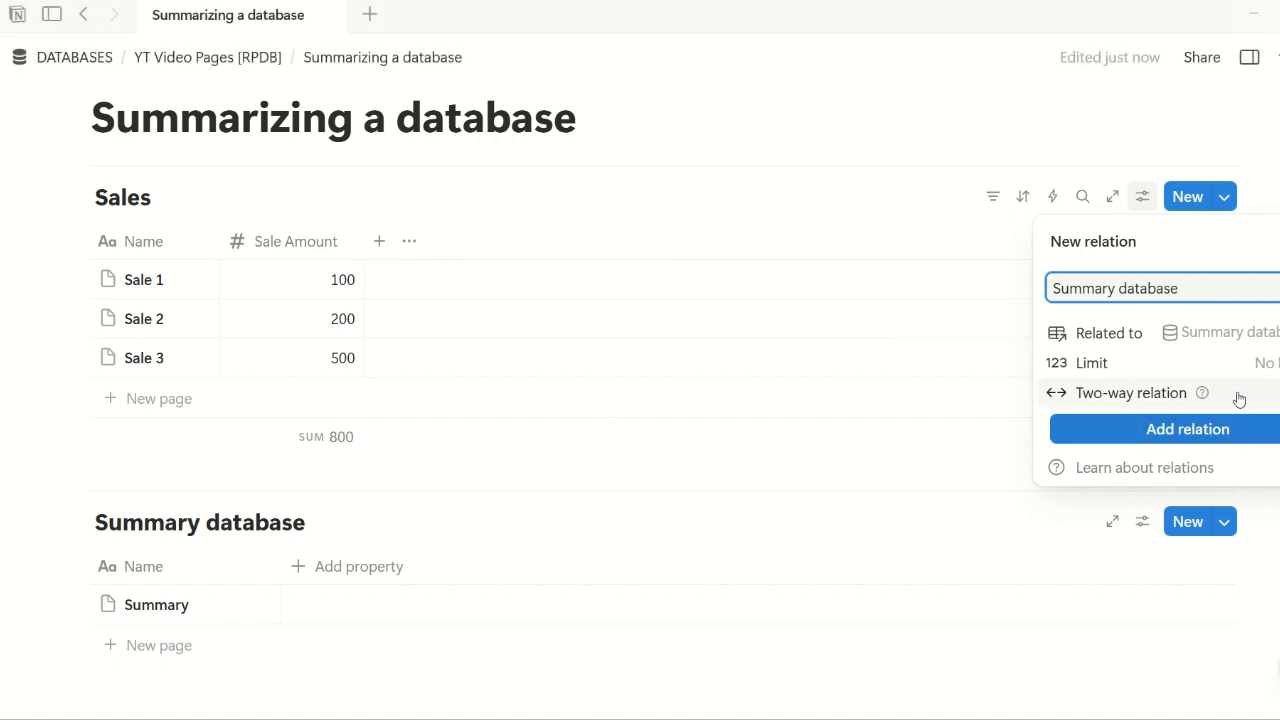
Limit the relation to 1 page, make it two-way with the related property name "Sales", and add it.
{"action": "left_click", "coordinate": [1225, 363]}
{"action": "left_click", "coordinate": [1191, 398]}
{"action": "left_click", "coordinate": [1276, 393]}
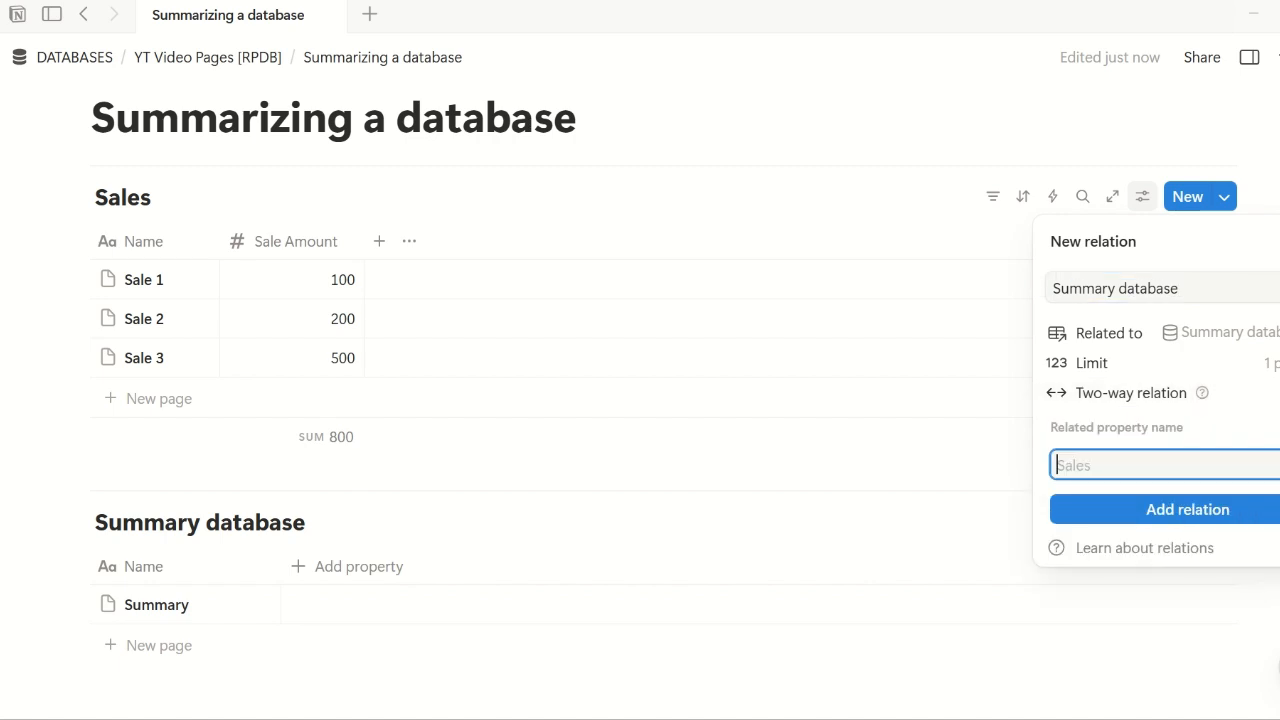
{"action": "type", "text": "S"}
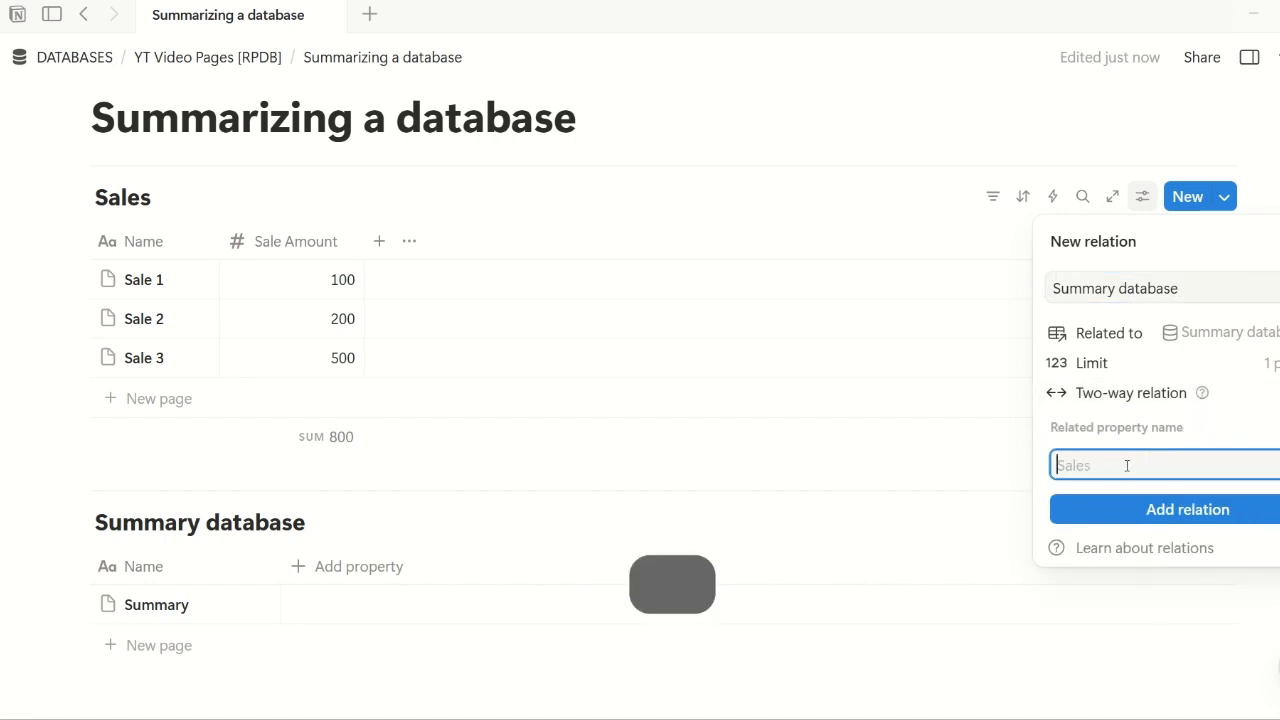
{"action": "type", "text": "ales"}
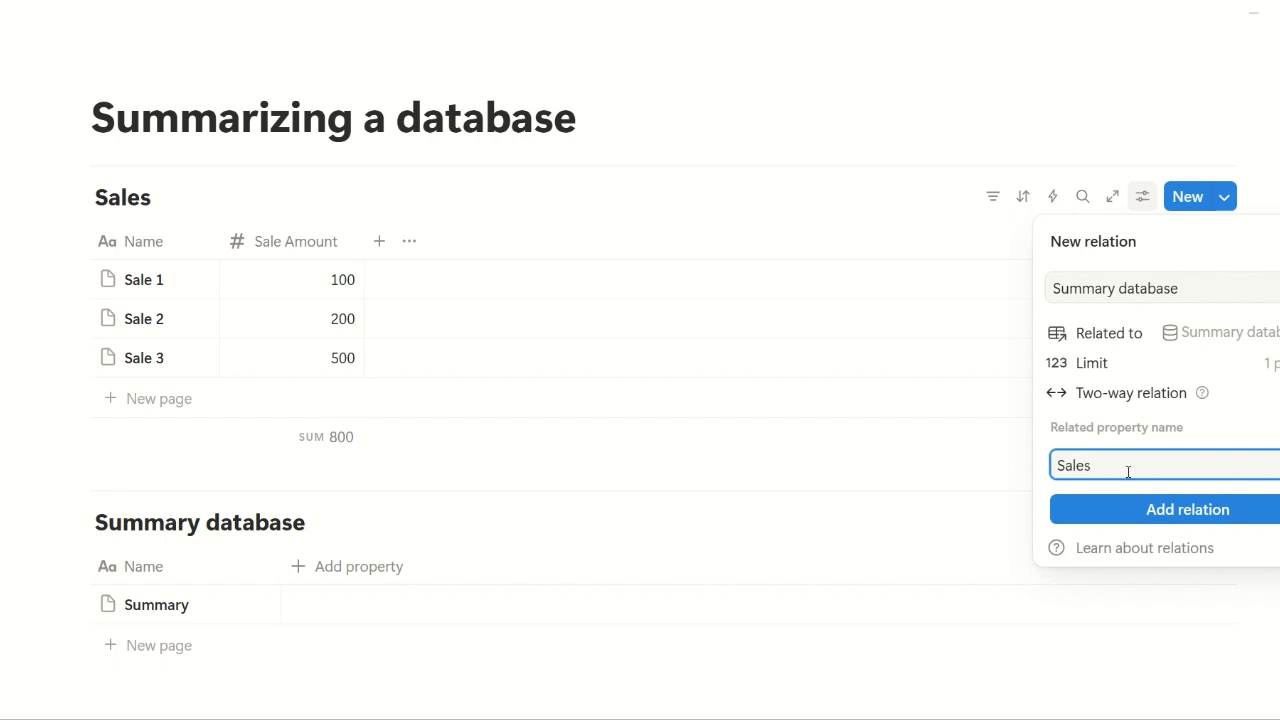
{"action": "left_click", "coordinate": [1166, 512]}
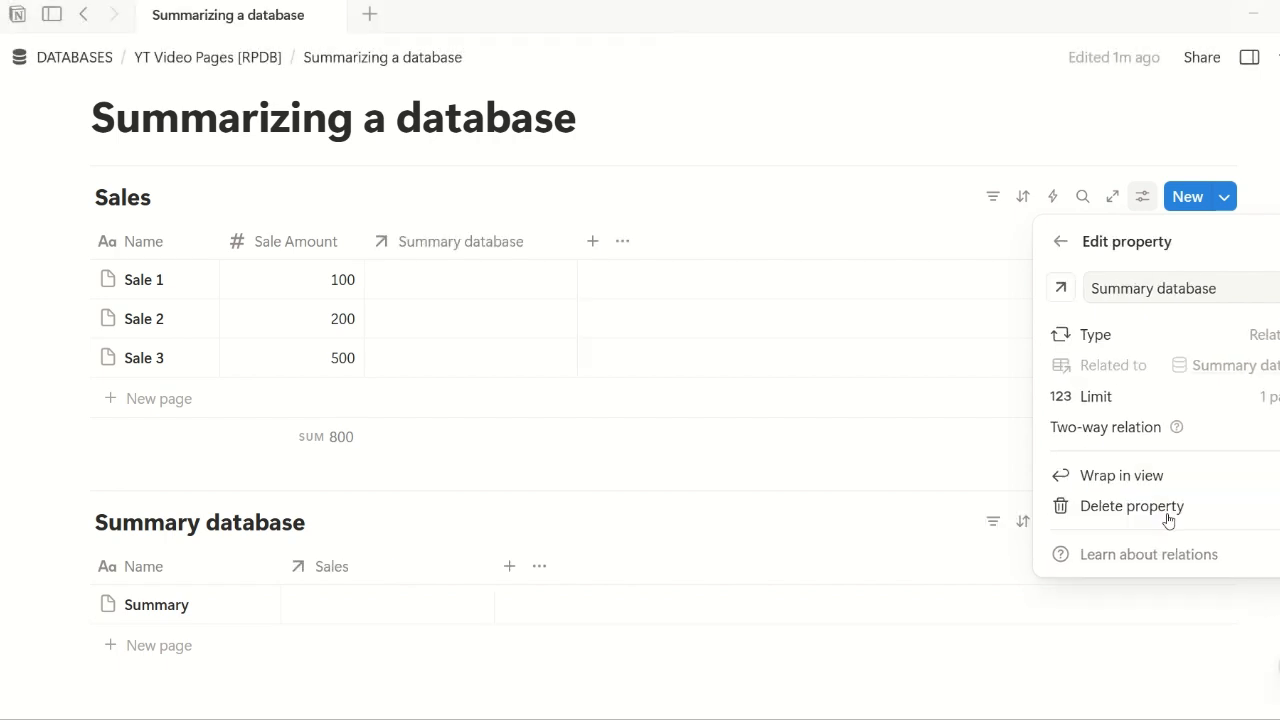
{"action": "left_click", "coordinate": [643, 374]}
Narrow the relation columns in both tables and link Sale 1 to the Summary entry.
{"action": "left_click_drag", "start_coordinate": [576, 245], "coordinate": [548, 245]}
{"action": "left_click_drag", "start_coordinate": [493, 570], "coordinate": [395, 574]}
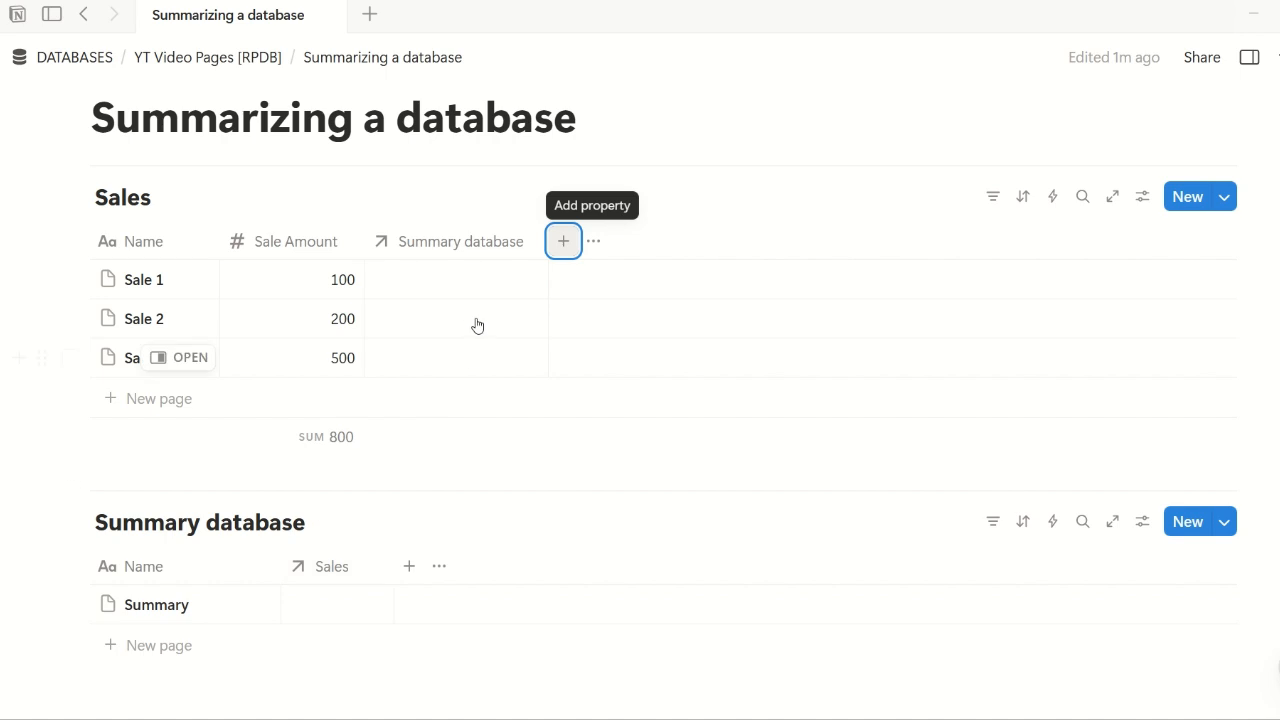
{"action": "left_click", "coordinate": [470, 282]}
{"action": "left_click", "coordinate": [545, 365]}
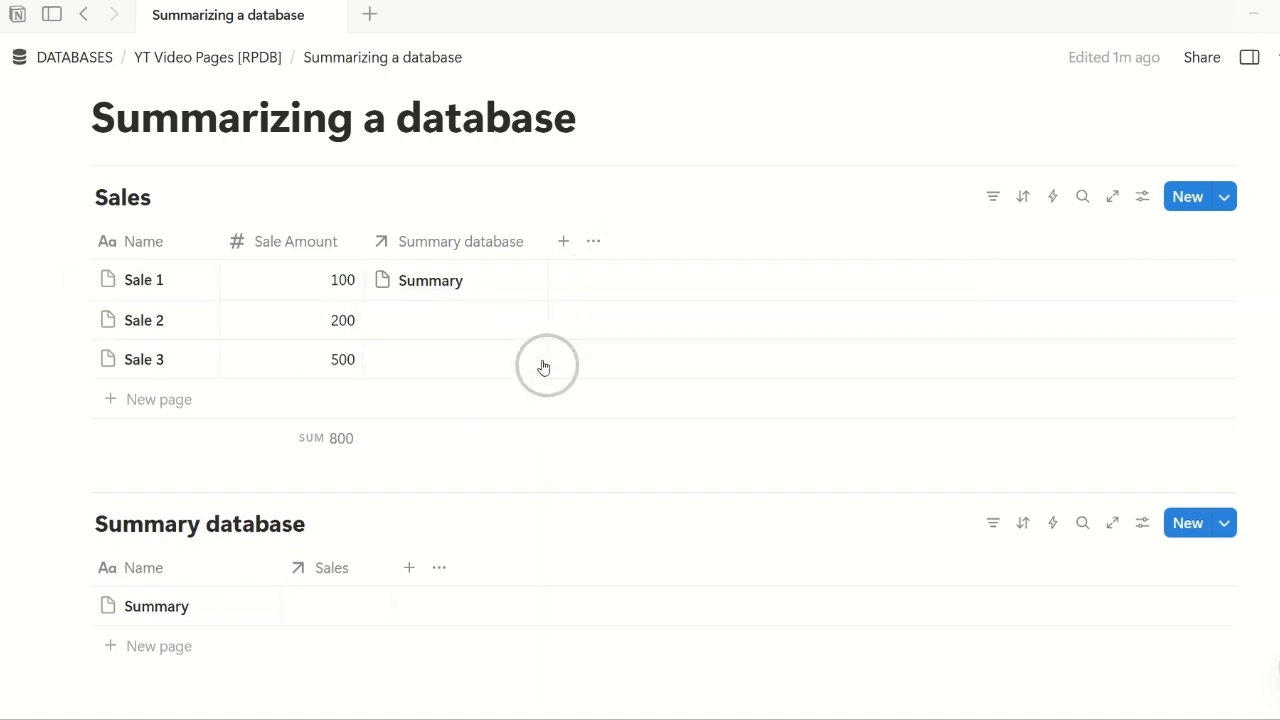
Copy Sale 1's Summary relation to Sale 2 and Sale 3.
{"action": "left_click", "coordinate": [474, 292]}
{"action": "key", "text": "Escape"}
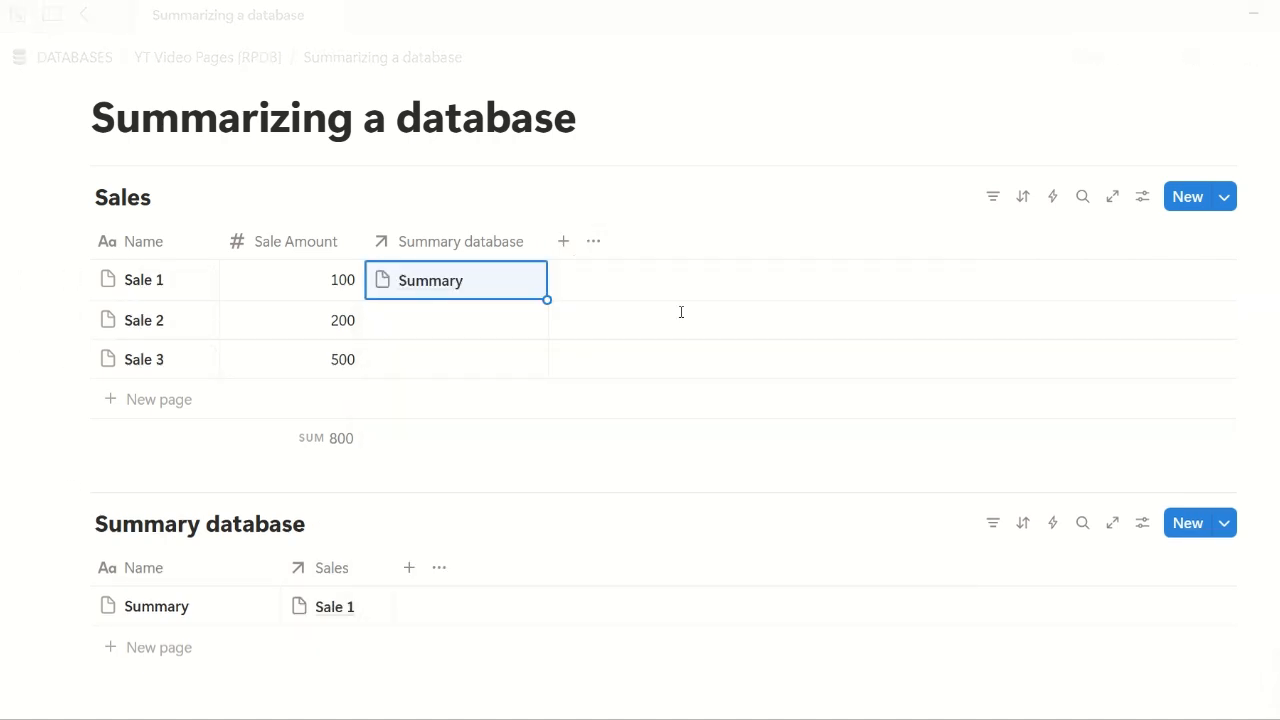
{"action": "key", "text": "ctrl+c"}
{"action": "key", "text": "Down"}
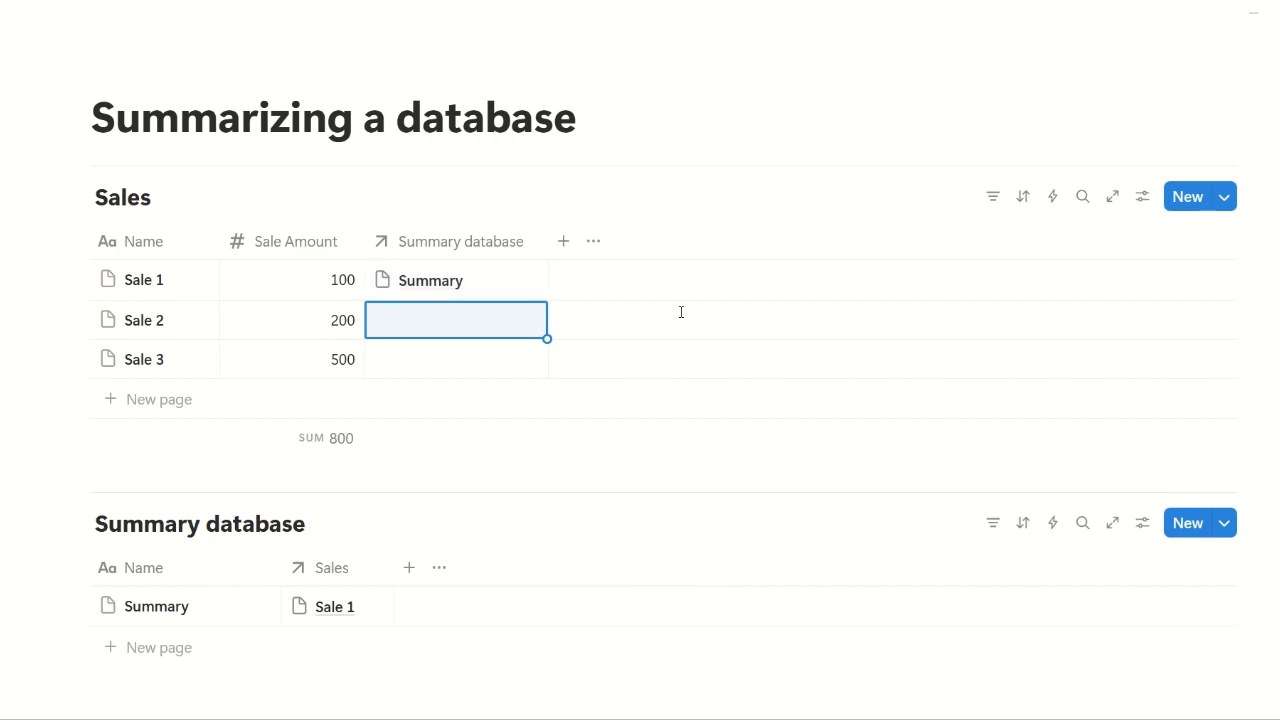
{"action": "key", "text": "ctrl+v"}
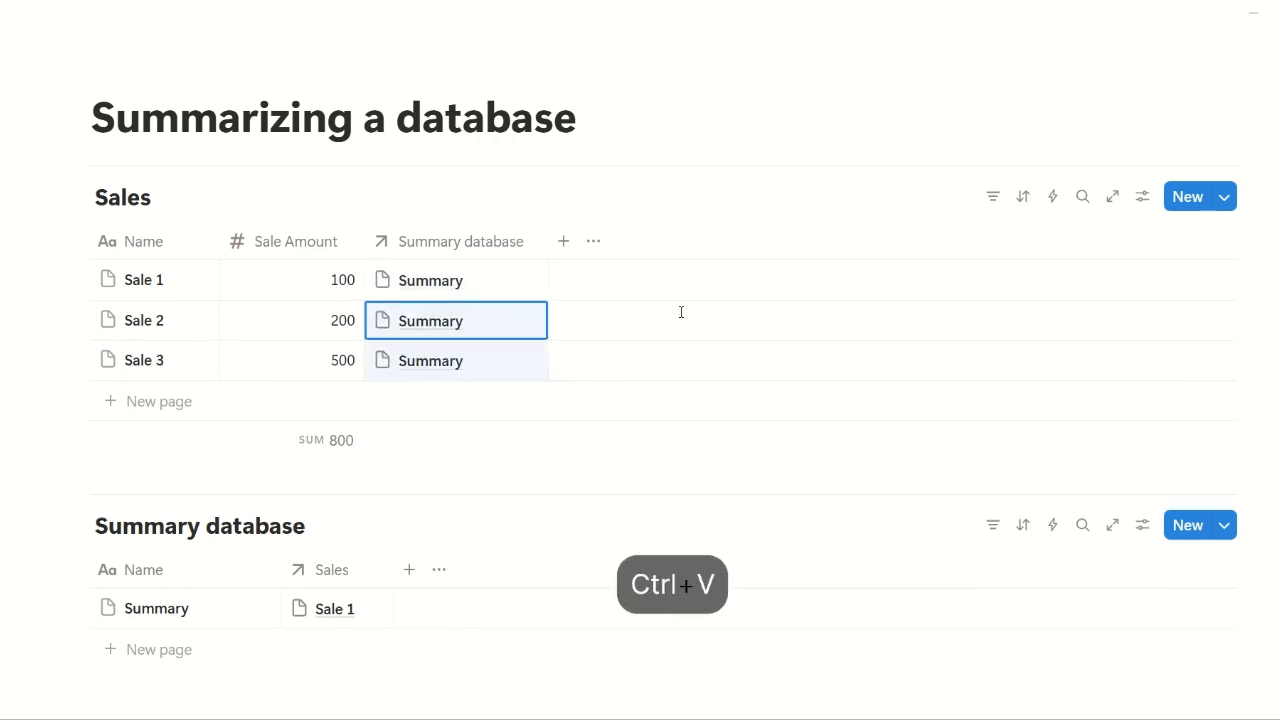
{"action": "key", "text": "Escape"}
{"action": "key", "text": "Escape"}
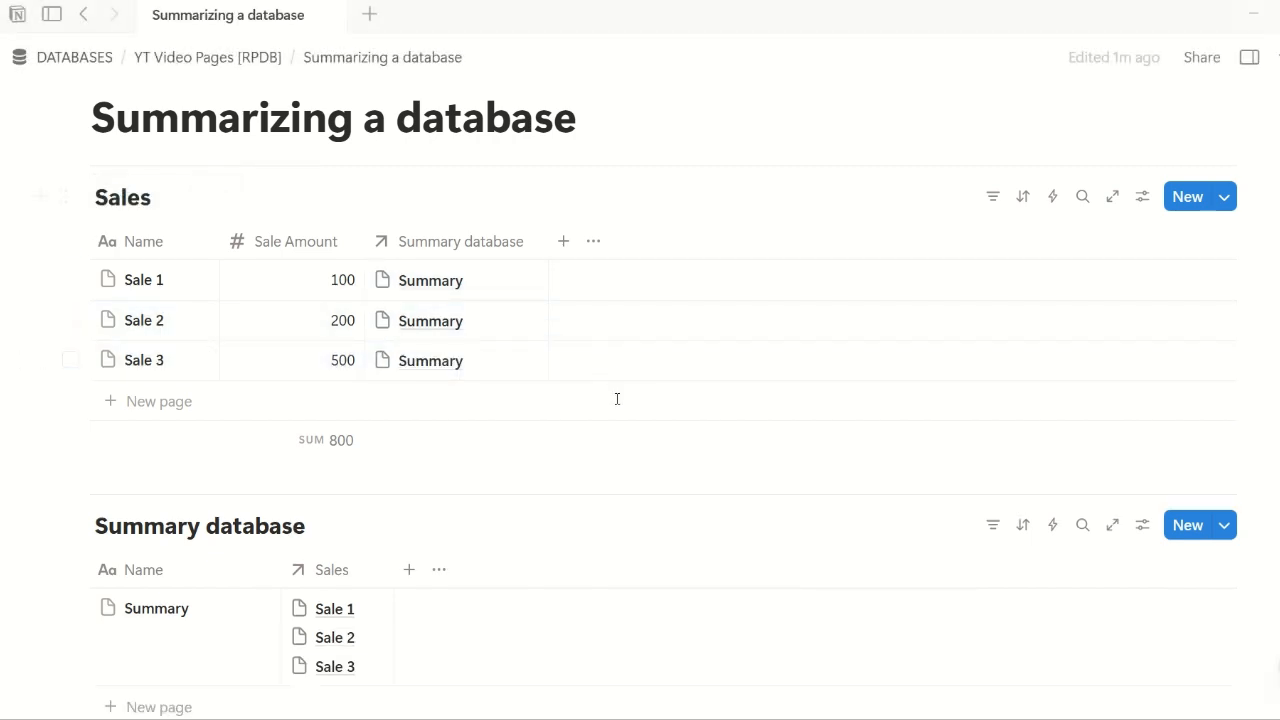
Unwrap the Sales column in the Summary database and narrow its Sales and Name columns.
{"action": "scroll", "coordinate": [577, 472], "scroll_direction": "down", "scroll_amount": 1}
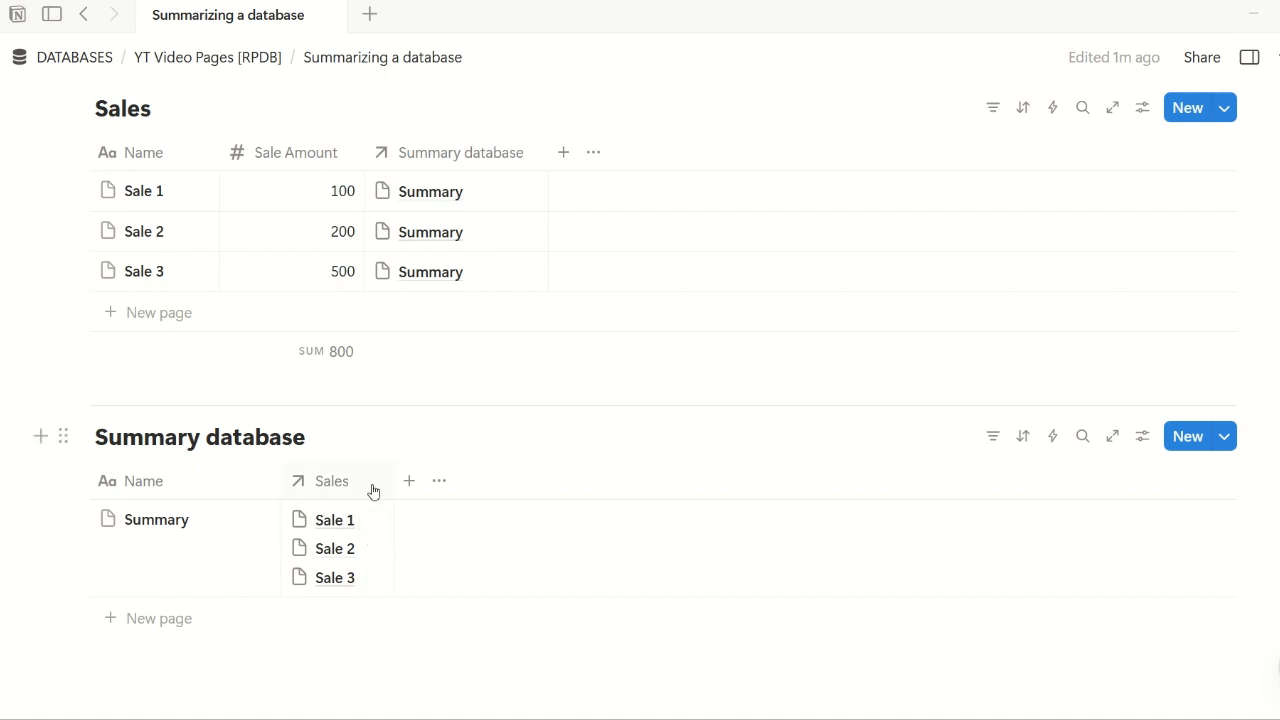
{"action": "left_click", "coordinate": [331, 496]}
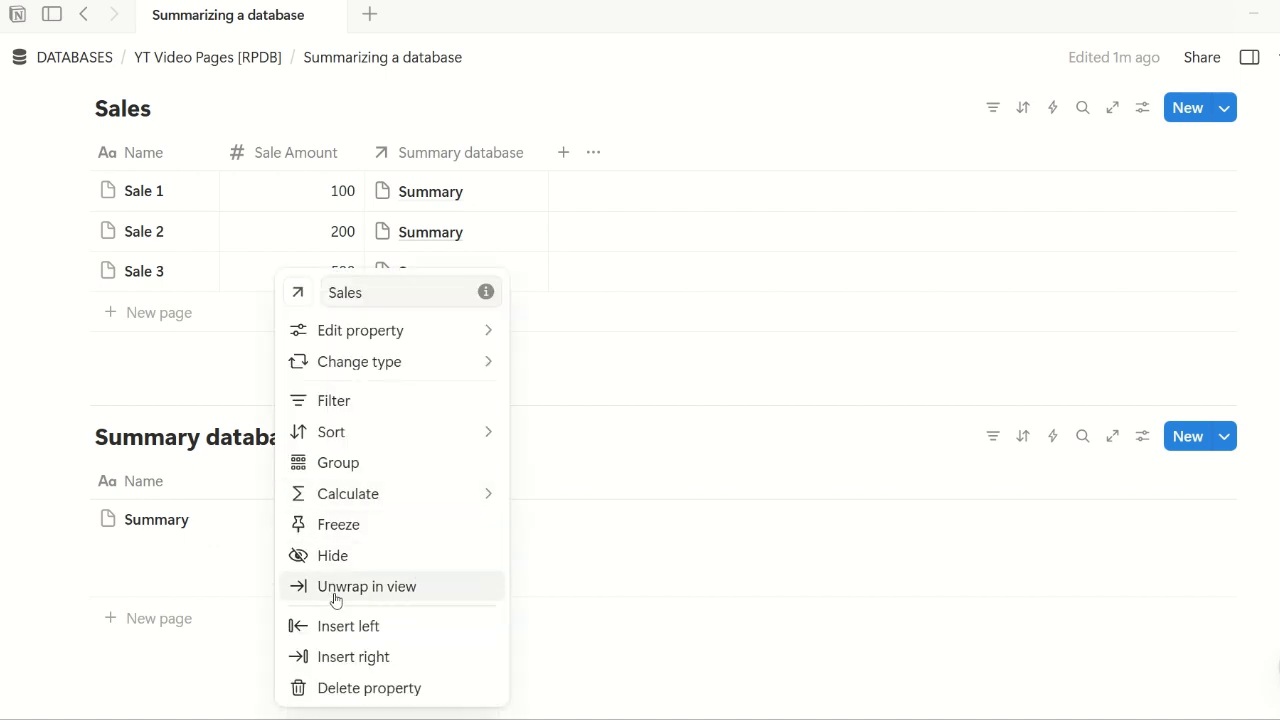
{"action": "left_click", "coordinate": [335, 588]}
{"action": "mouse_move", "coordinate": [391, 483]}
{"action": "left_mouse_down"}
{"action": "mouse_move", "coordinate": [382, 488]}
{"action": "mouse_move", "coordinate": [420, 483]}
{"action": "mouse_move", "coordinate": [386, 485]}
{"action": "left_mouse_up"}
{"action": "left_click_drag", "start_coordinate": [285, 490], "coordinate": [232, 485]}
Add a formula property to the Summary database.
{"action": "scroll", "coordinate": [517, 414], "scroll_direction": "up", "scroll_amount": 1}
{"action": "scroll", "coordinate": [517, 414], "scroll_direction": "up", "scroll_amount": 1}
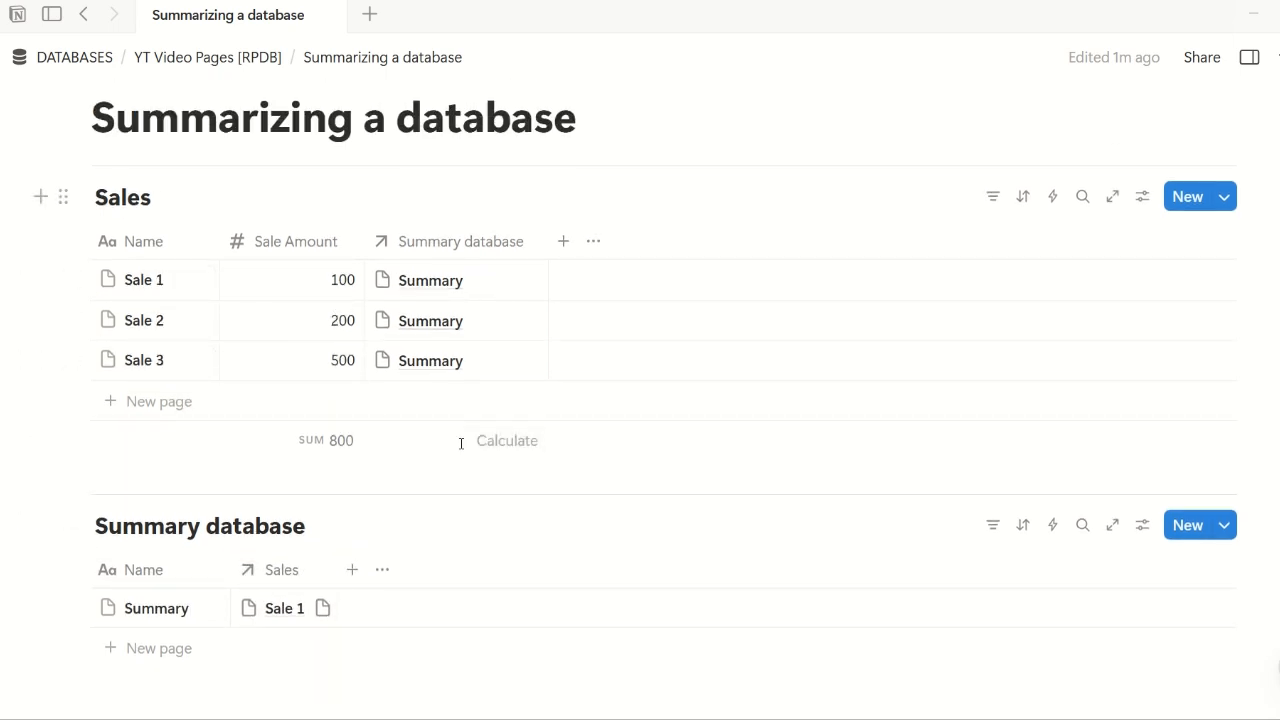
{"action": "scroll", "coordinate": [461, 443], "scroll_direction": "down", "scroll_amount": 1}
{"action": "scroll", "coordinate": [443, 357], "scroll_direction": "up", "scroll_amount": 1}
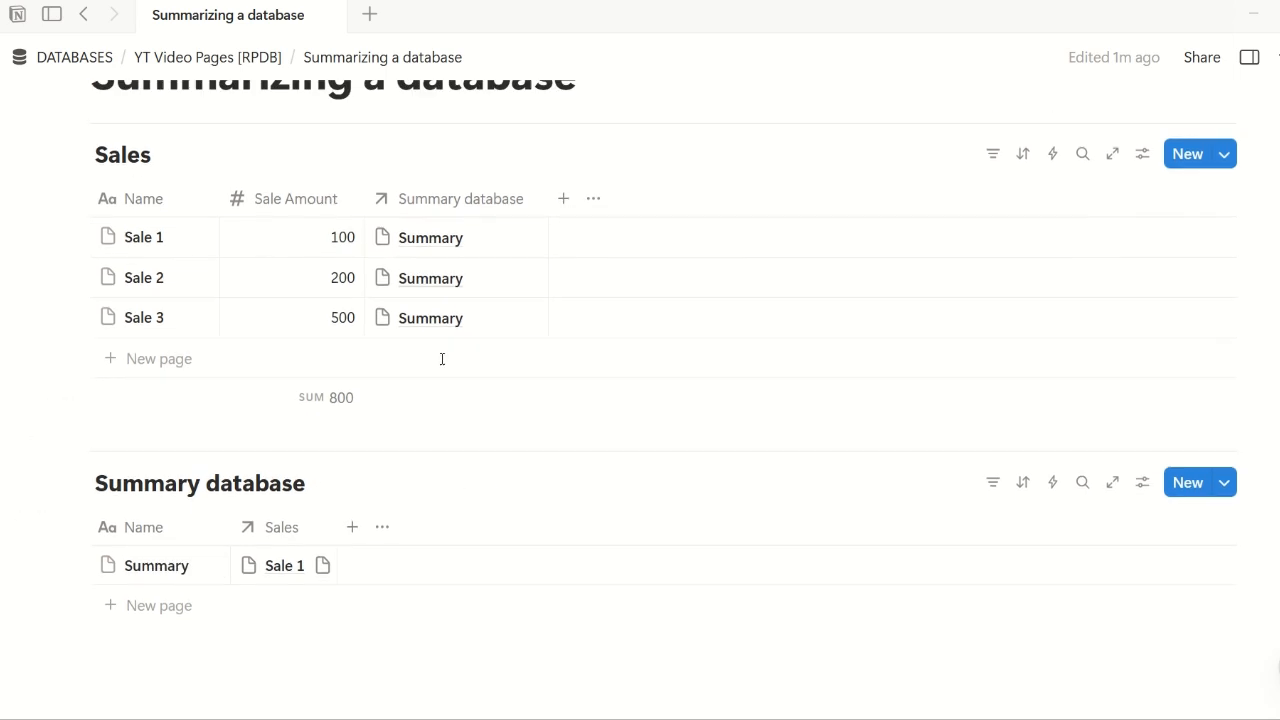
{"action": "scroll", "coordinate": [475, 465], "scroll_direction": "down", "scroll_amount": 1}
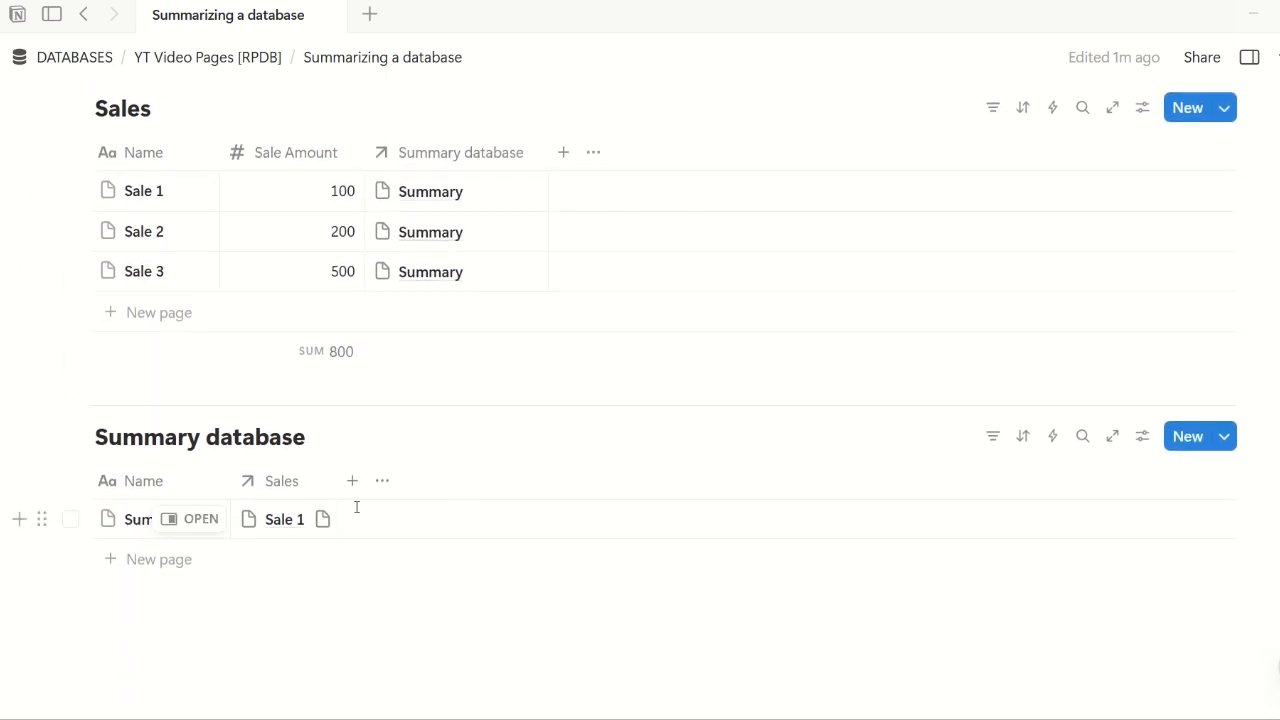
{"action": "left_click", "coordinate": [352, 481]}
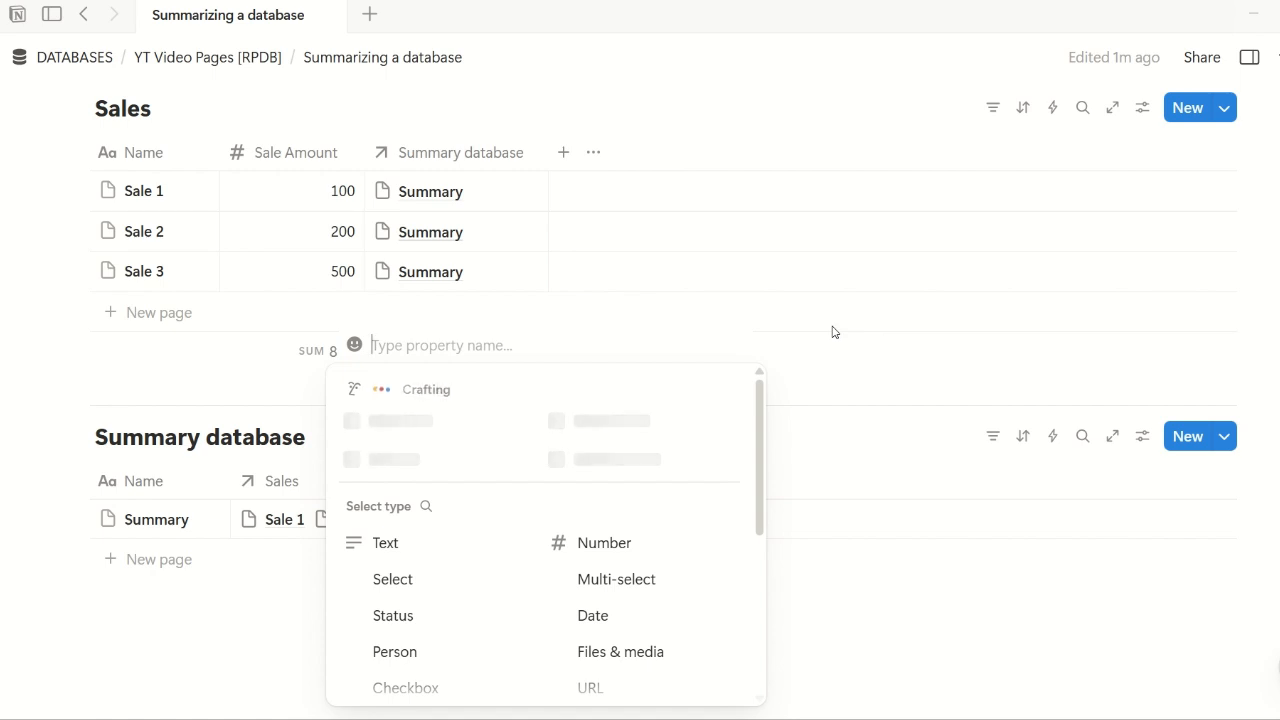
{"action": "type", "text": "formula"}
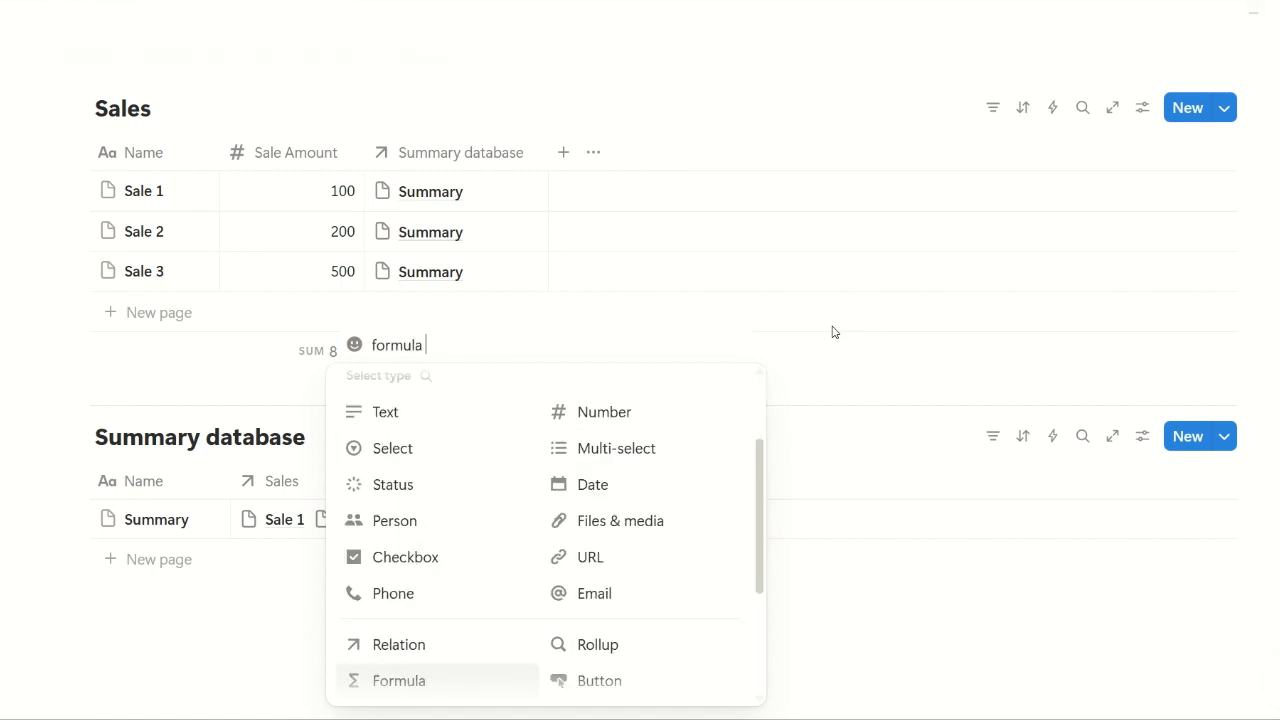
{"action": "key", "text": "Return"}
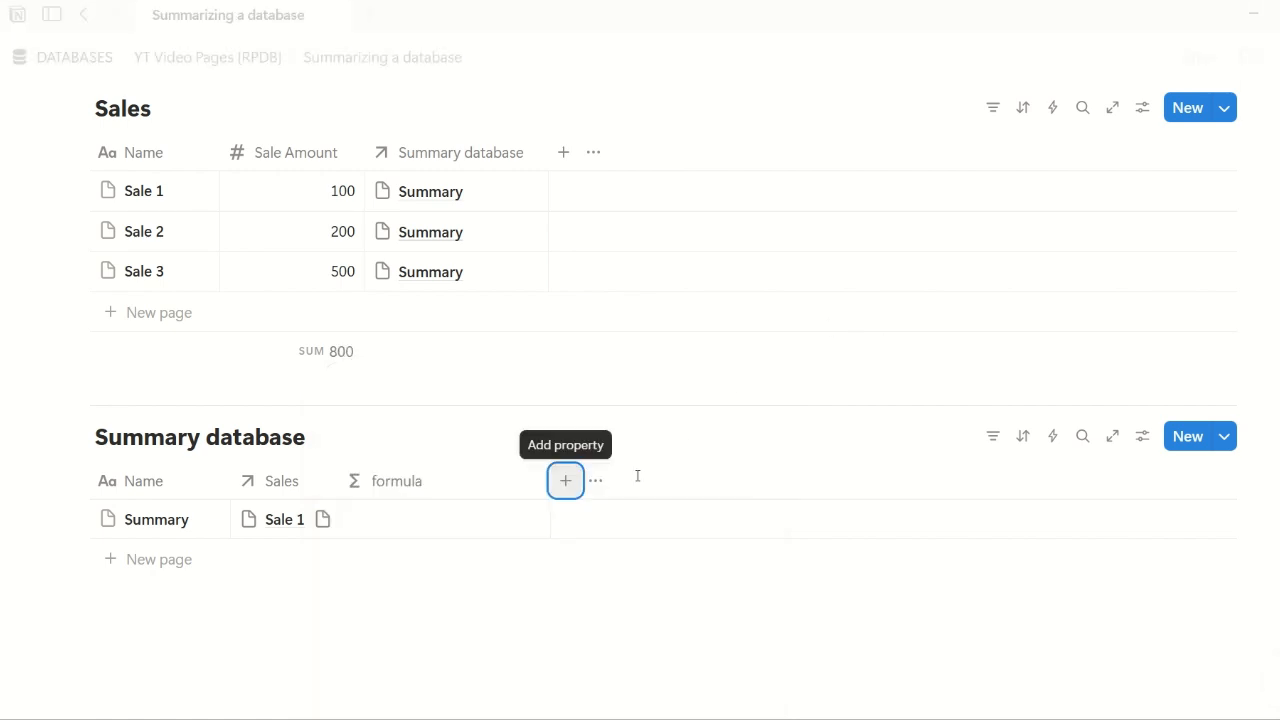
Rename the Summary database's formula property as "Total Sales Value".
{"action": "left_click", "coordinate": [429, 480]}
{"action": "left_click", "coordinate": [468, 288]}
{"action": "key", "text": "ctrl+a"}
{"action": "key", "text": "BackSpace"}
{"action": "type", "text": "Total Sales Value"}
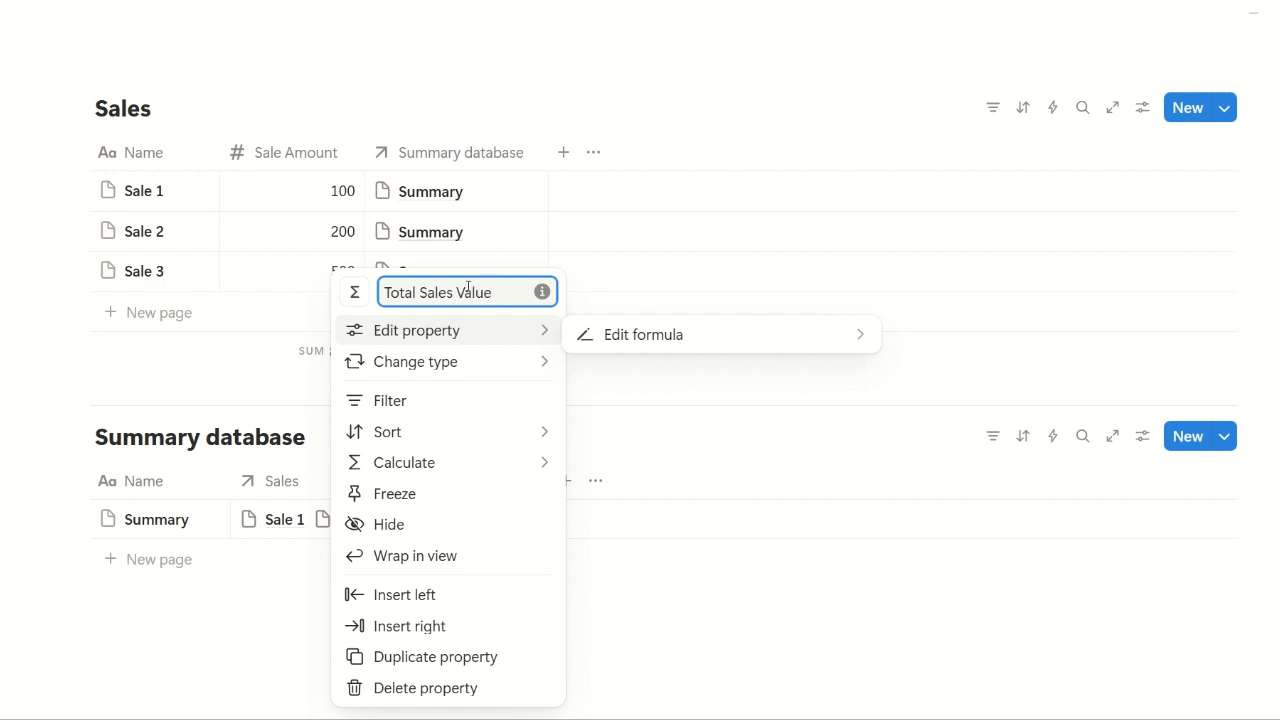
{"action": "key", "text": "Return"}
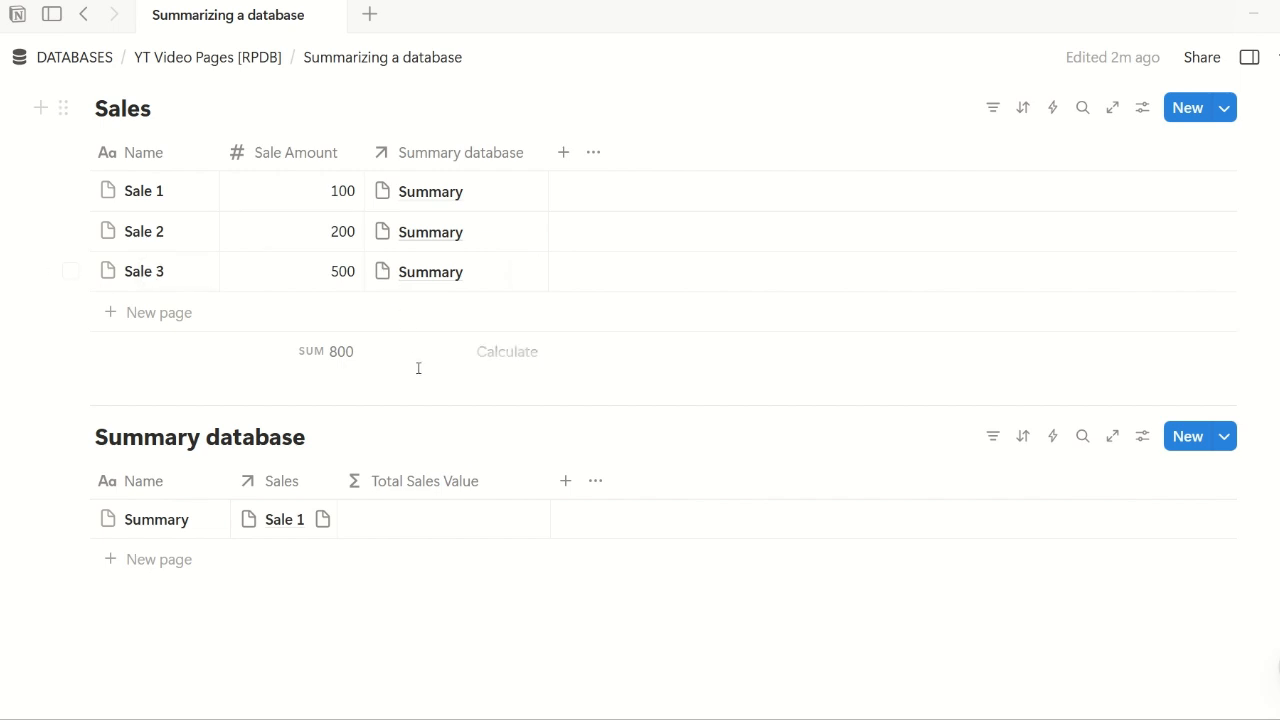
Write the Total Sales Value formula as Sales.map(current.Sale Amount) for the Summary row.
{"action": "scroll", "coordinate": [418, 368], "scroll_direction": "up", "scroll_amount": 2}
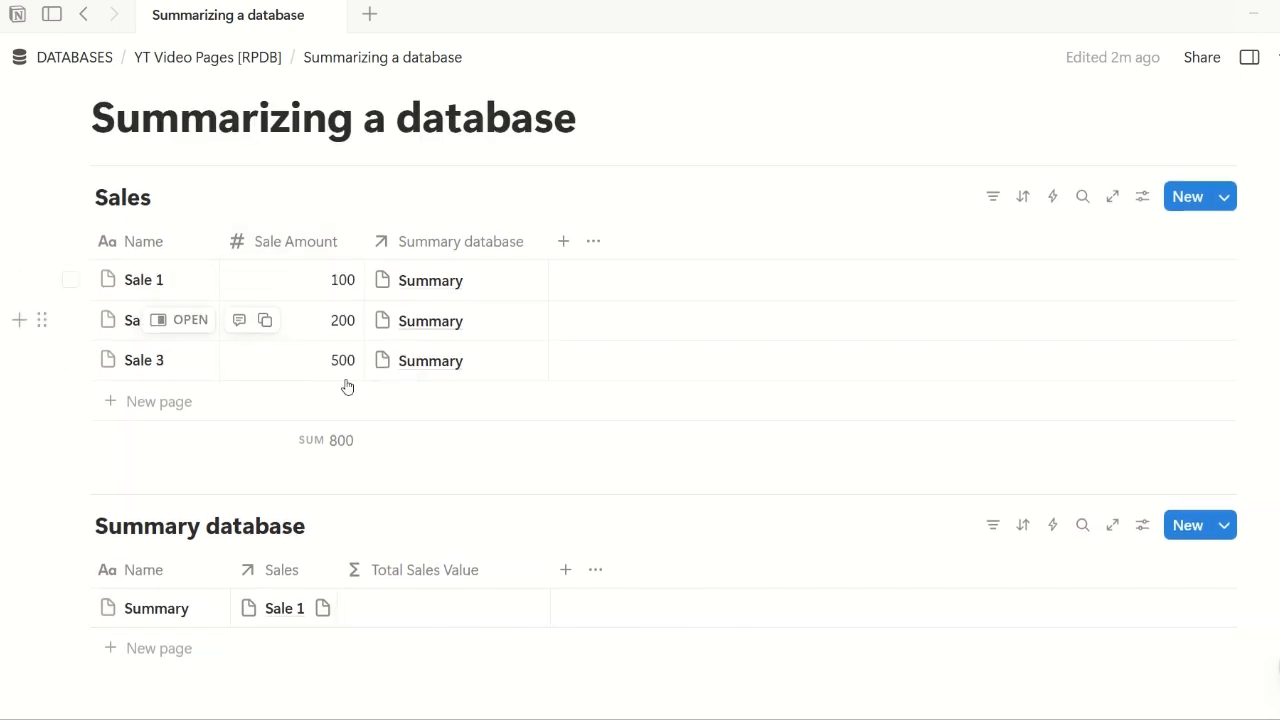
{"action": "scroll", "coordinate": [480, 640], "scroll_direction": "down", "scroll_amount": 2}
{"action": "left_click", "coordinate": [452, 524]}
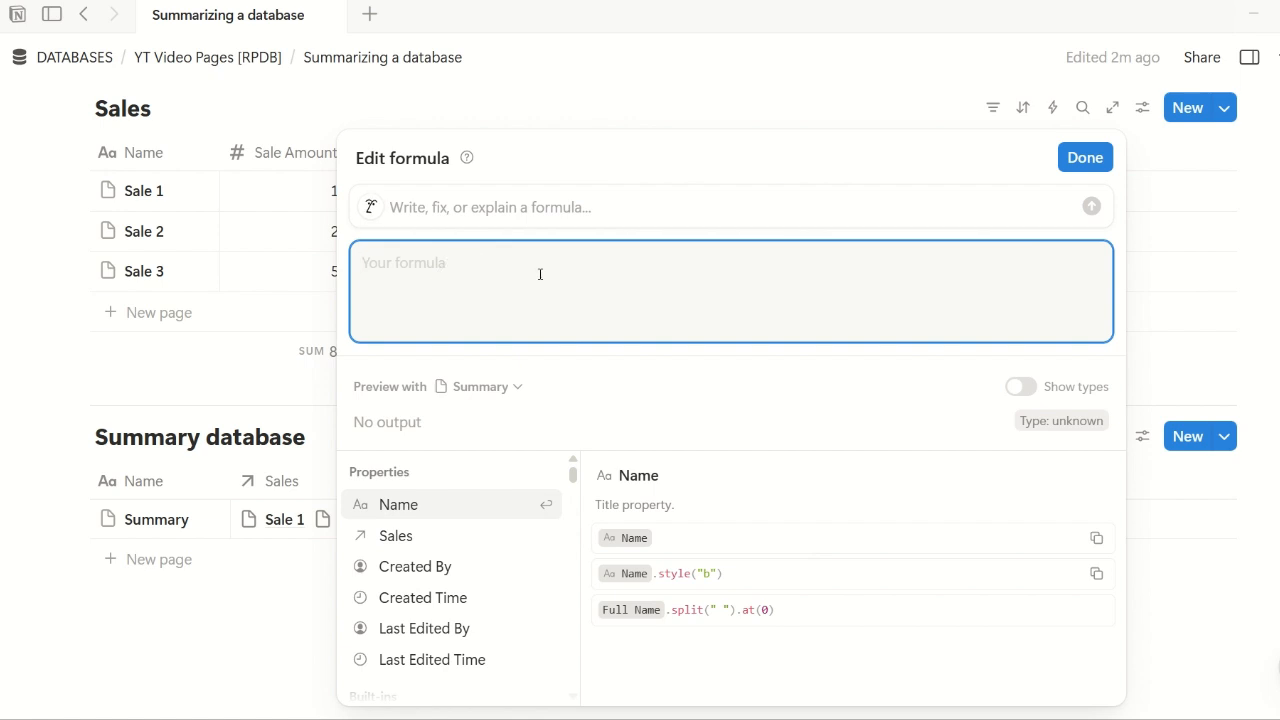
{"action": "type", "text": "sales"}
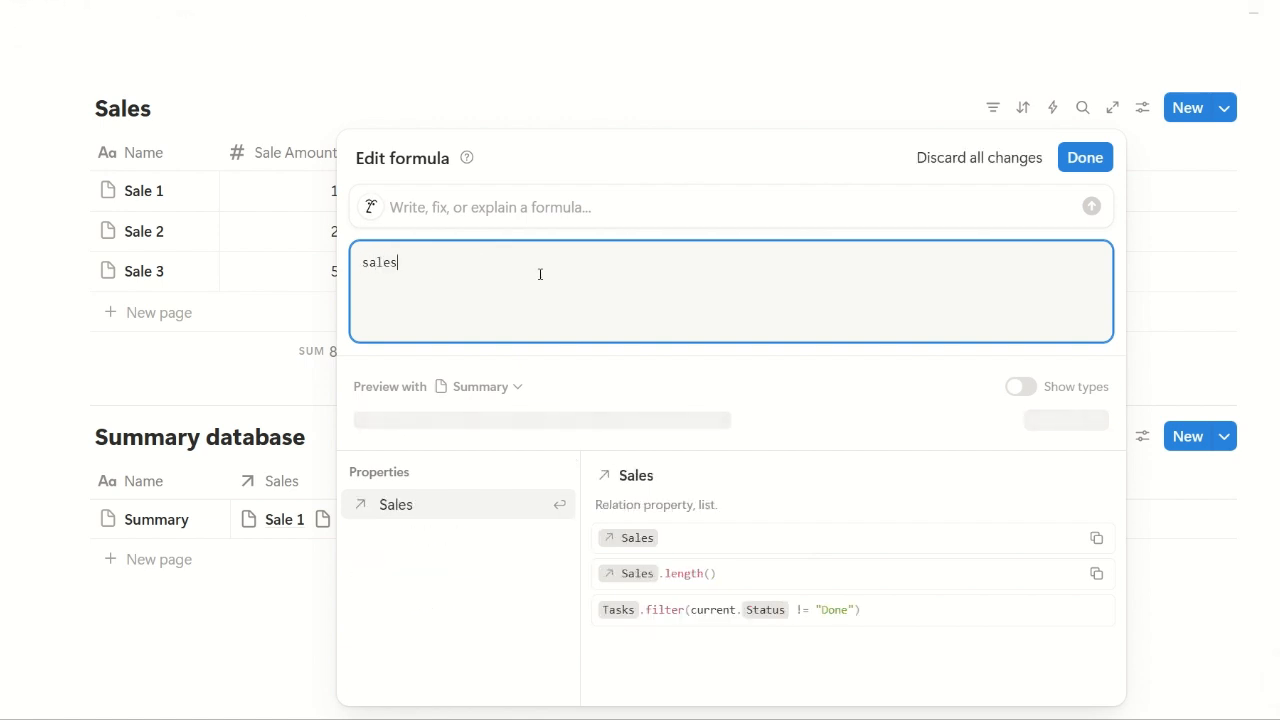
{"action": "key", "text": "Return"}
{"action": "type", "text": ".map"}
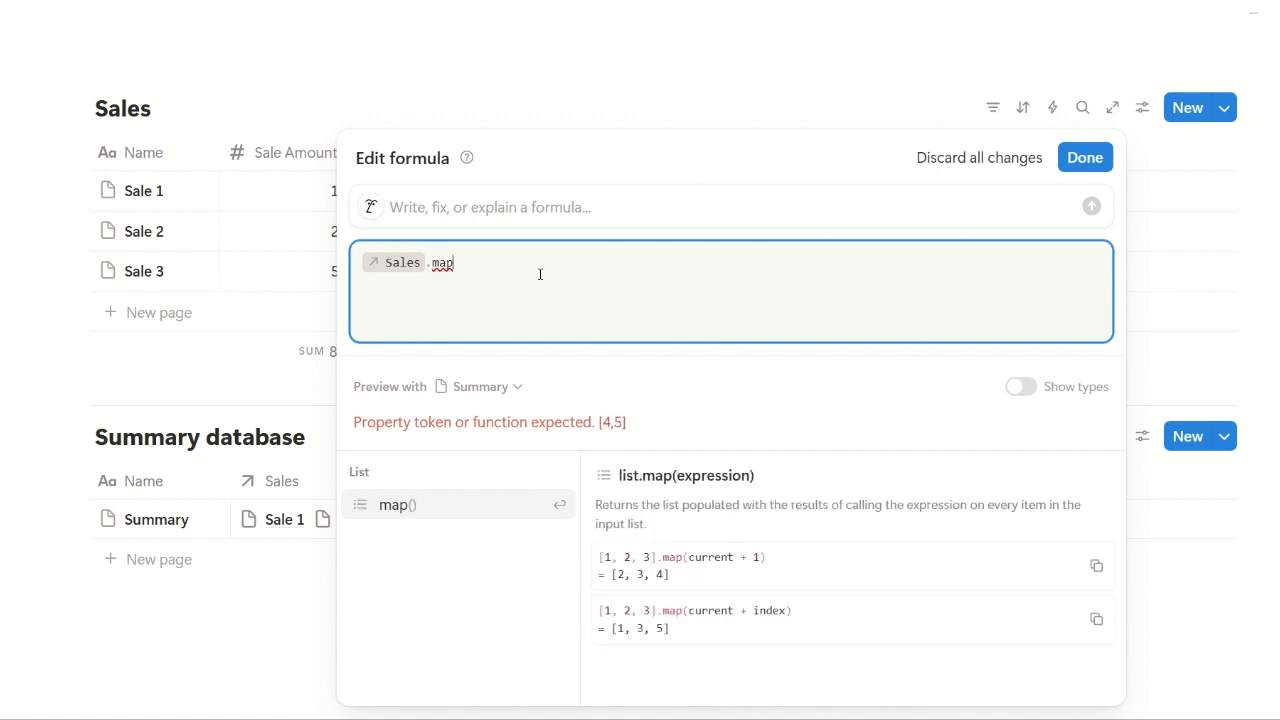
{"action": "key", "text": "Return"}
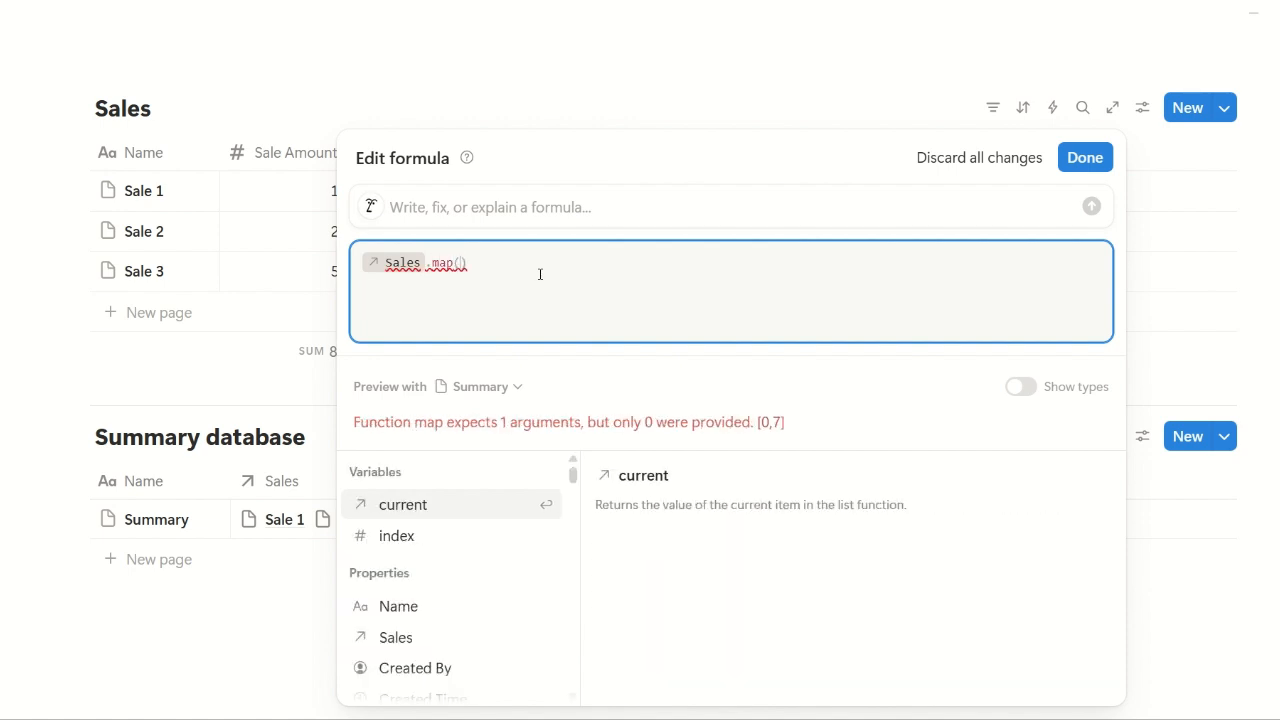
{"action": "key", "text": "Return"}
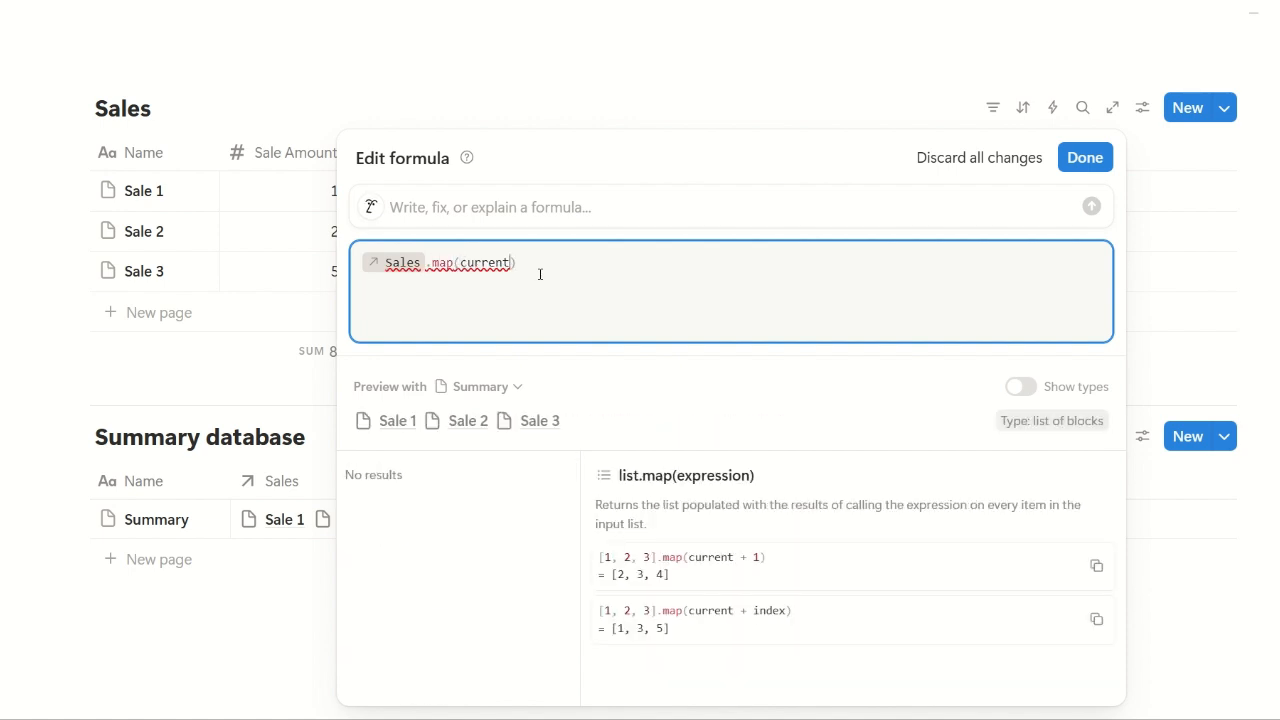
{"action": "type", "text": "."}
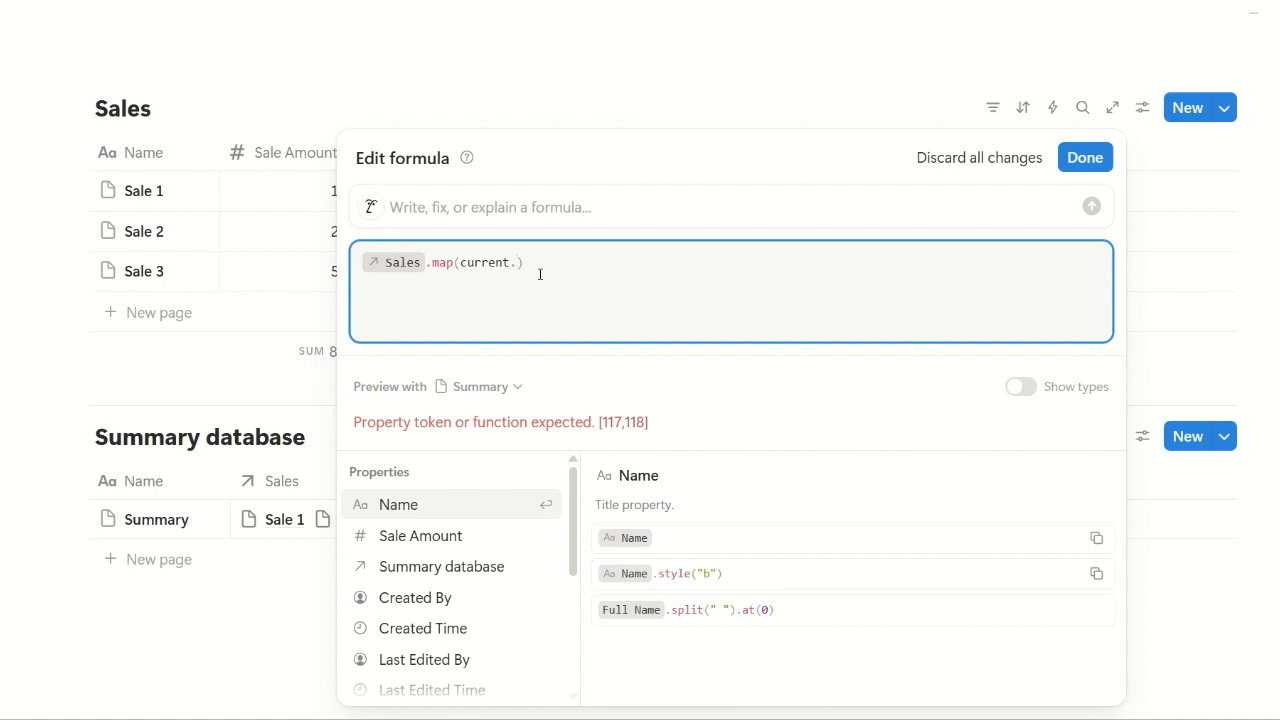
{"action": "type", "text": "sale"}
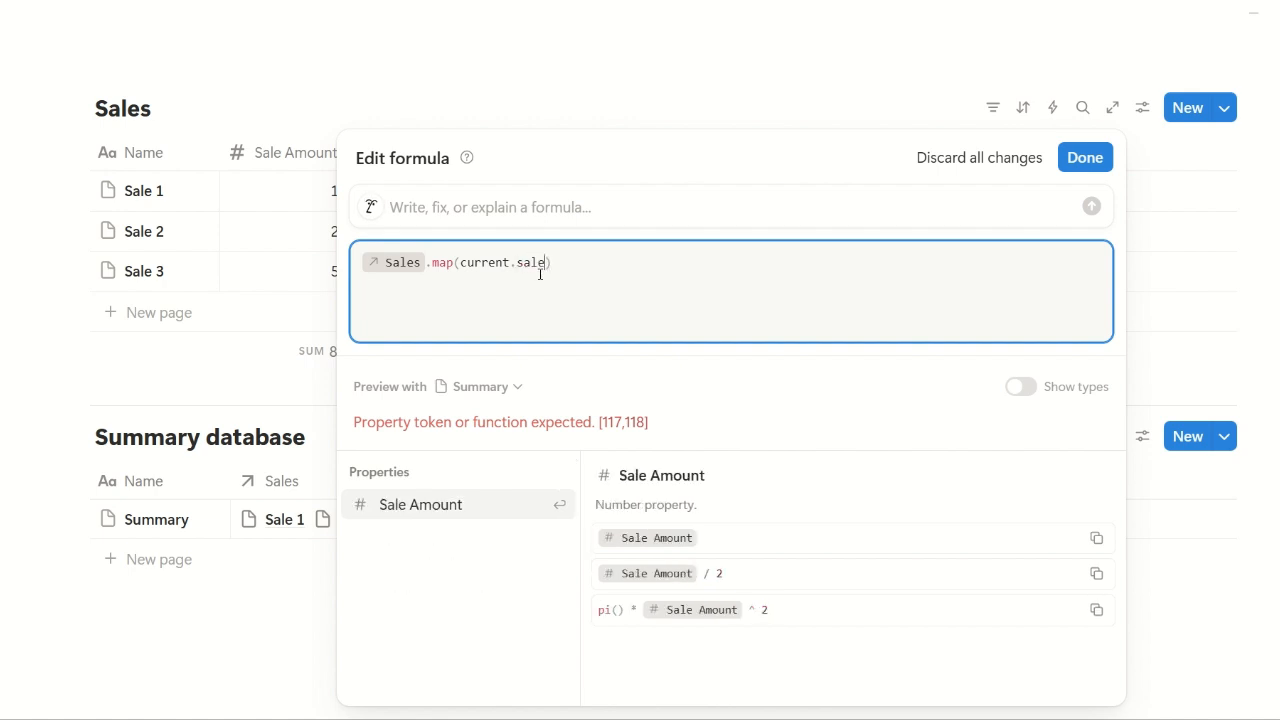
{"action": "key", "text": "Return"}
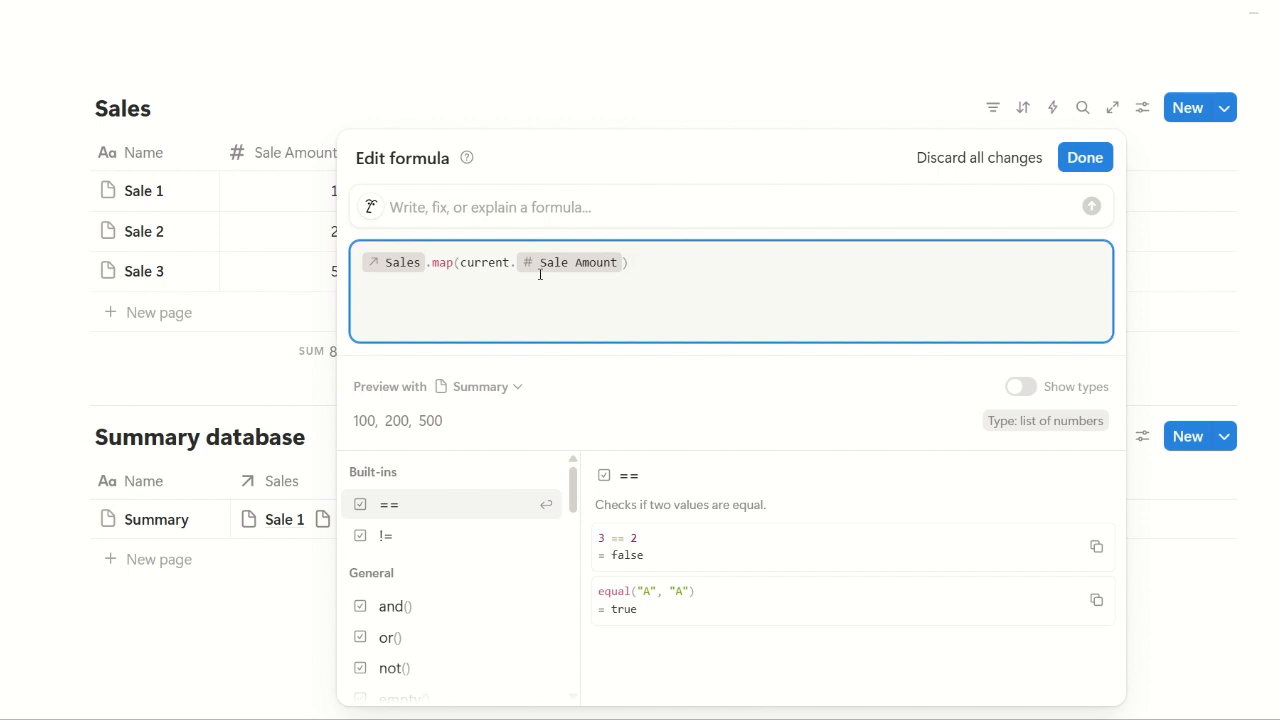
Append .sum() to the Total Sales Value formula, save it, and narrow the Total Sales Value column.
{"action": "type", "text": ".sum"}
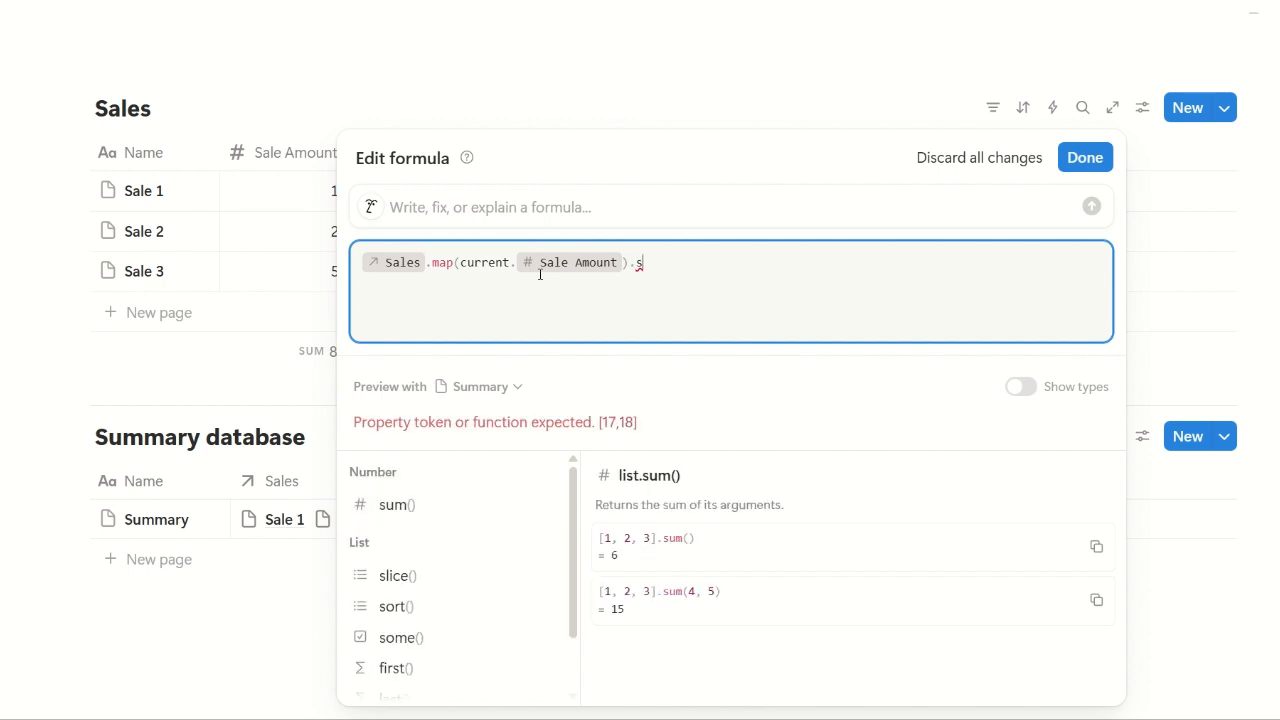
{"action": "key", "text": "Return"}
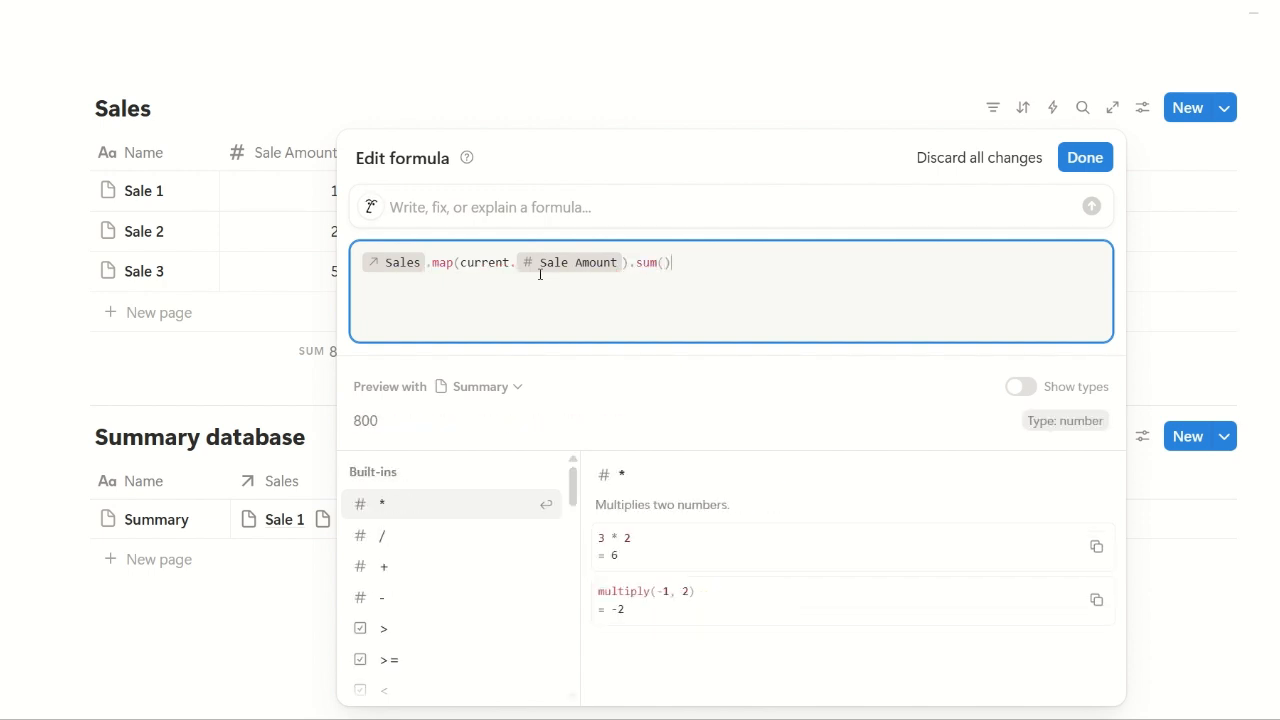
{"action": "key", "text": "ctrl+Return"}
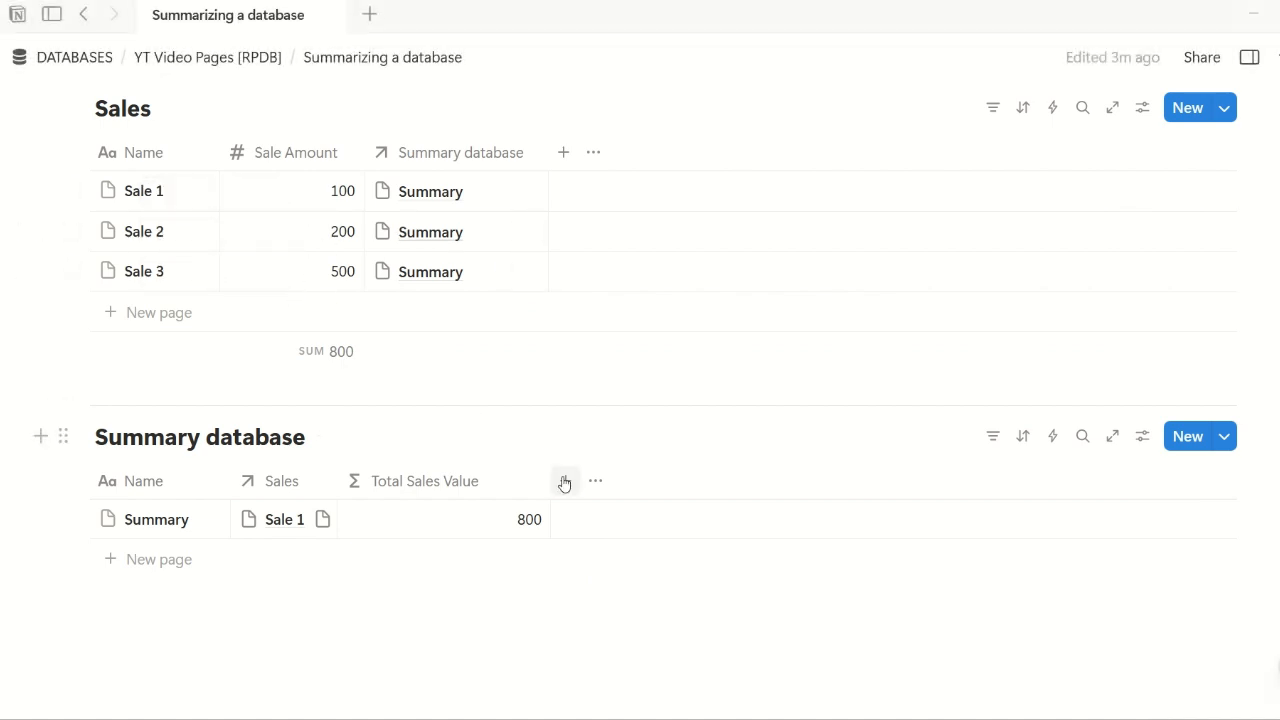
{"action": "left_click_drag", "start_coordinate": [549, 490], "coordinate": [503, 490]}
Add a new page named "Sale 4" to the Sales database with a Sale Amount of 1000.
{"action": "scroll", "coordinate": [654, 560], "scroll_direction": "up", "scroll_amount": 2}
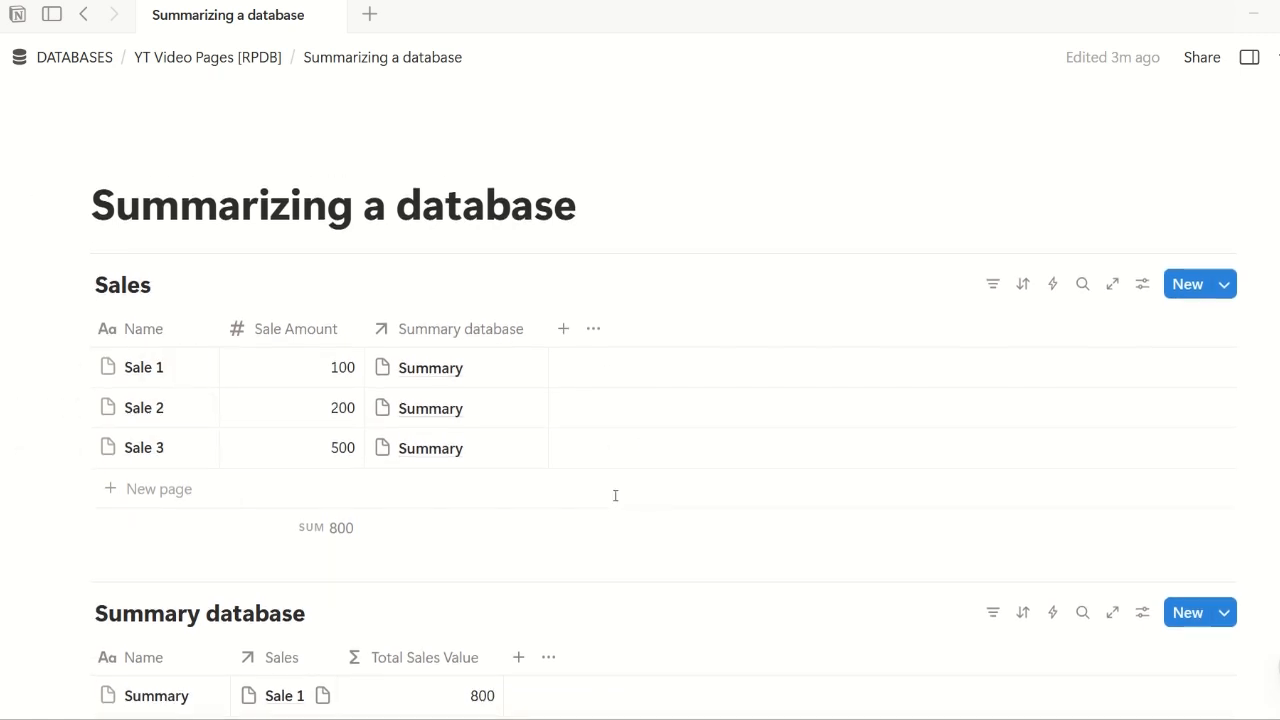
{"action": "left_click", "coordinate": [143, 401]}
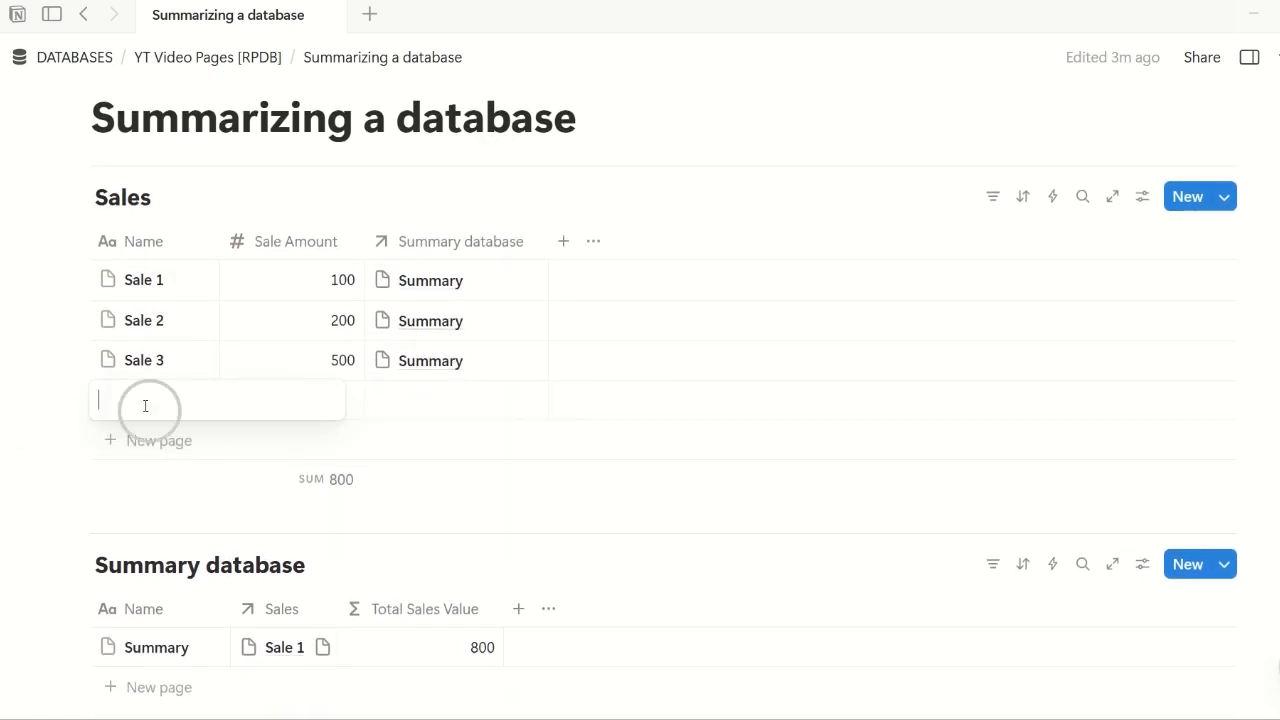
{"action": "type", "text": "Sale 4"}
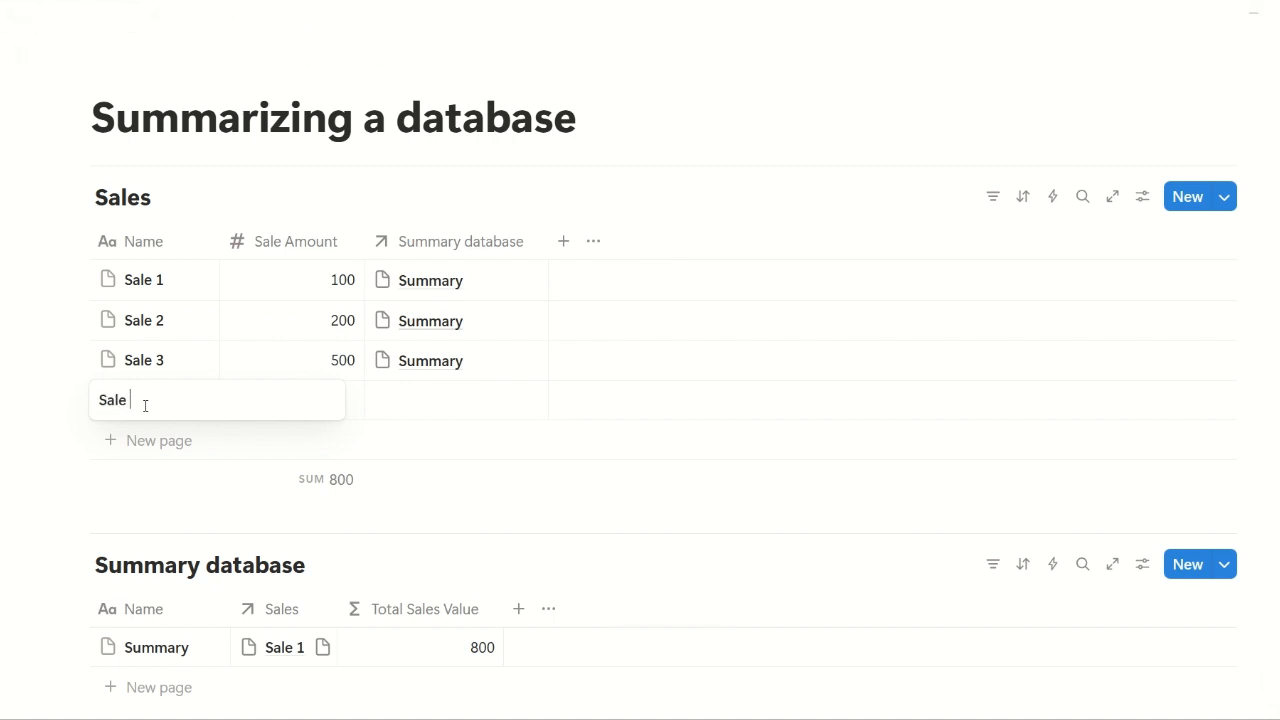
{"action": "key", "text": "Return"}
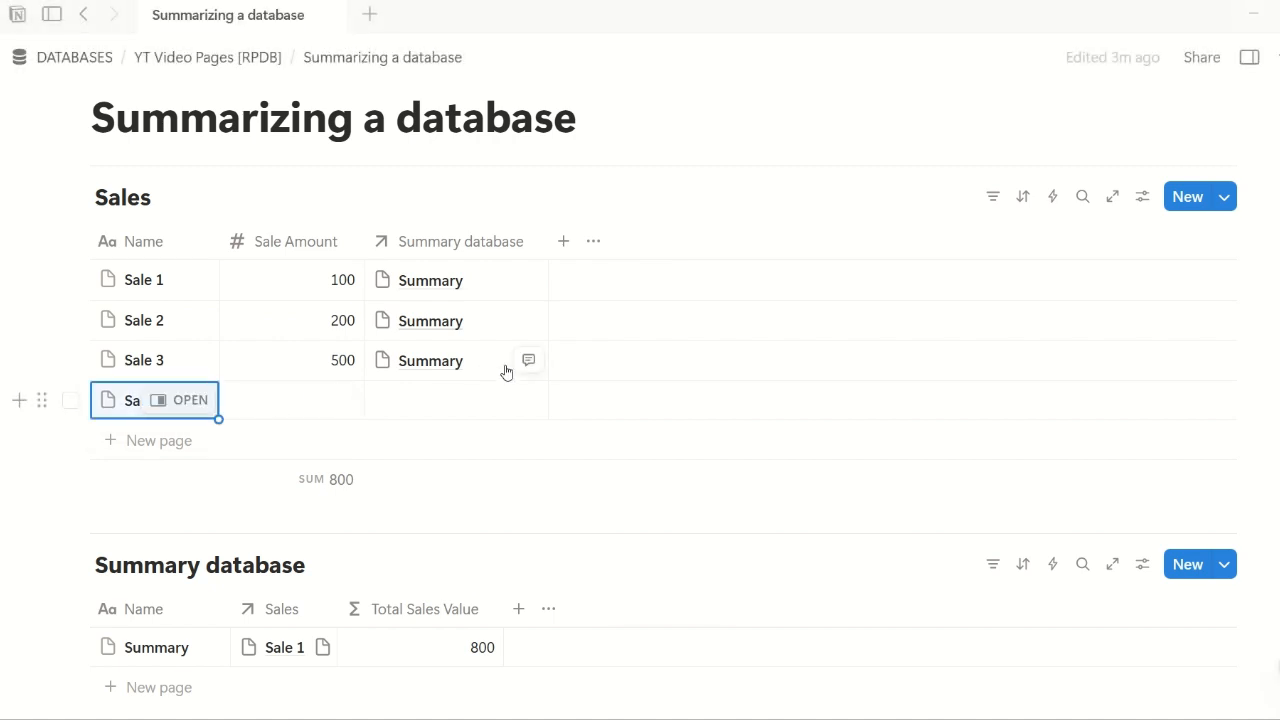
{"action": "left_click", "coordinate": [316, 409]}
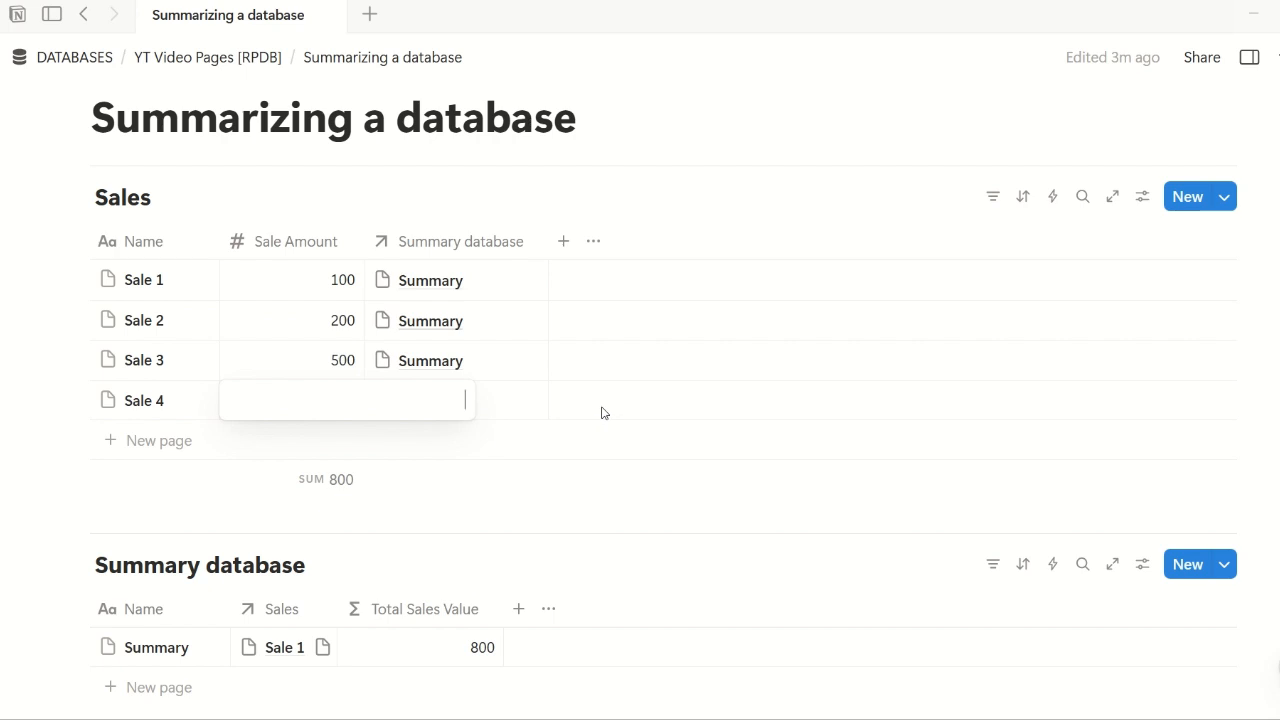
{"action": "type", "text": "1000"}
{"action": "key", "text": "Return"}
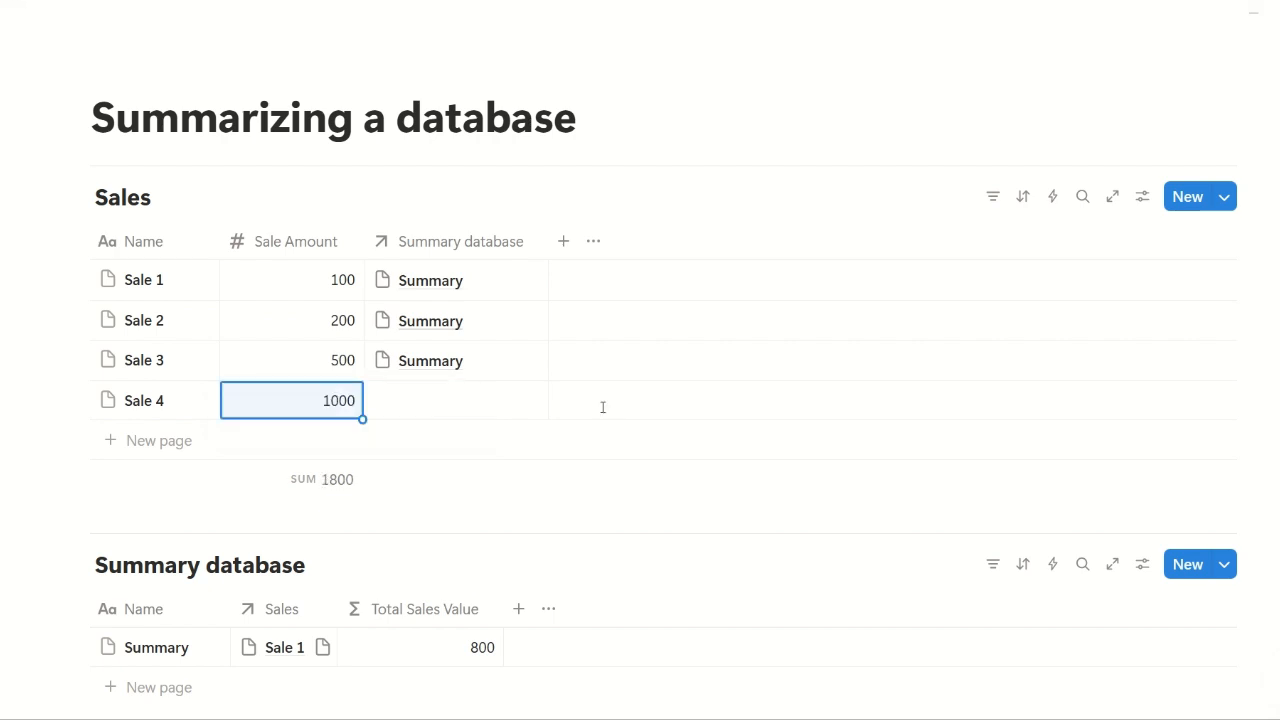
{"action": "key", "text": "Escape"}
{"action": "scroll", "coordinate": [569, 427], "scroll_direction": "down", "scroll_amount": 1}
{"action": "key", "text": "Escape"}
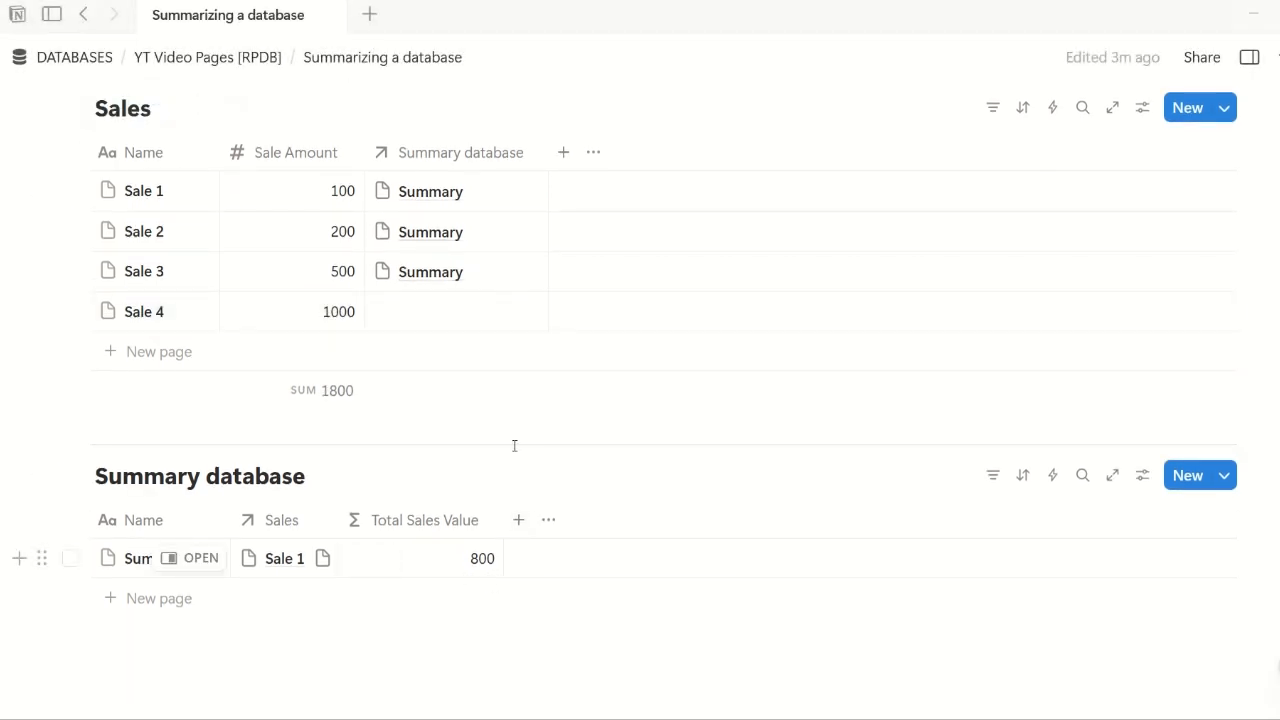
Link Sale 4 to the Summary page through its Summary database relation.
{"action": "scroll", "coordinate": [814, 354], "scroll_direction": "up", "scroll_amount": 1}
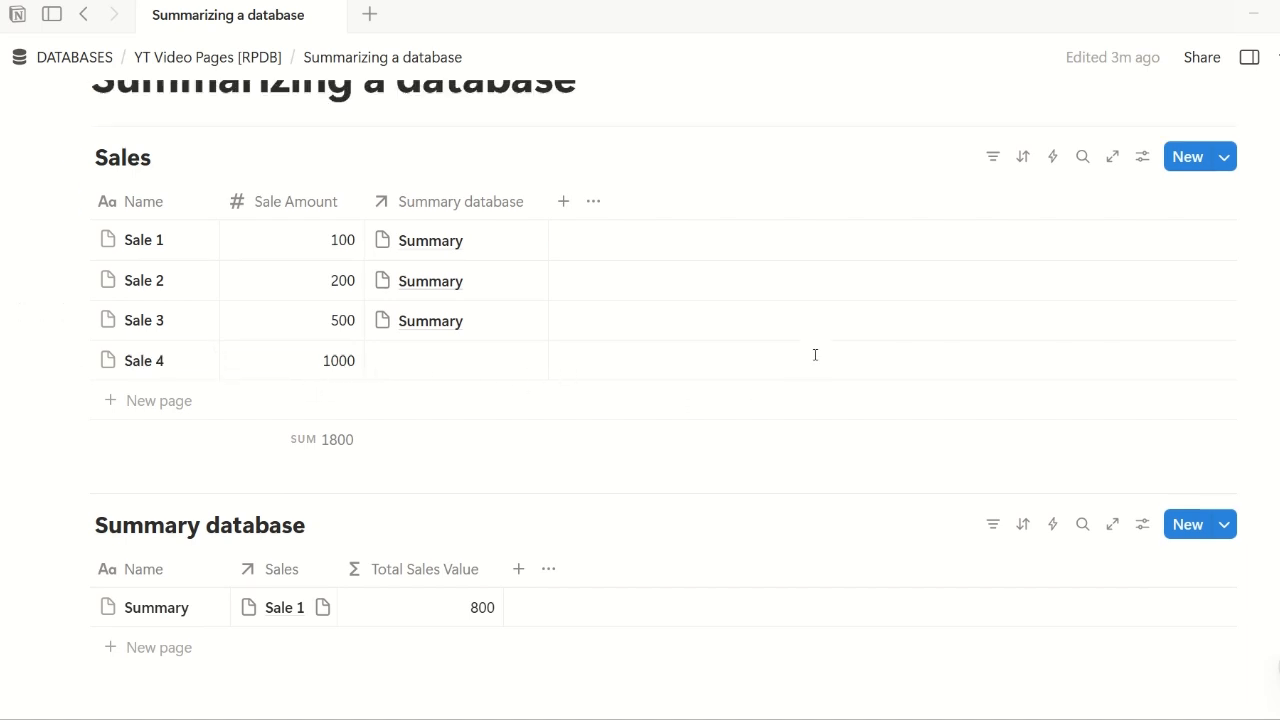
{"action": "left_click", "coordinate": [1224, 198]}
{"action": "left_click", "coordinate": [815, 362]}
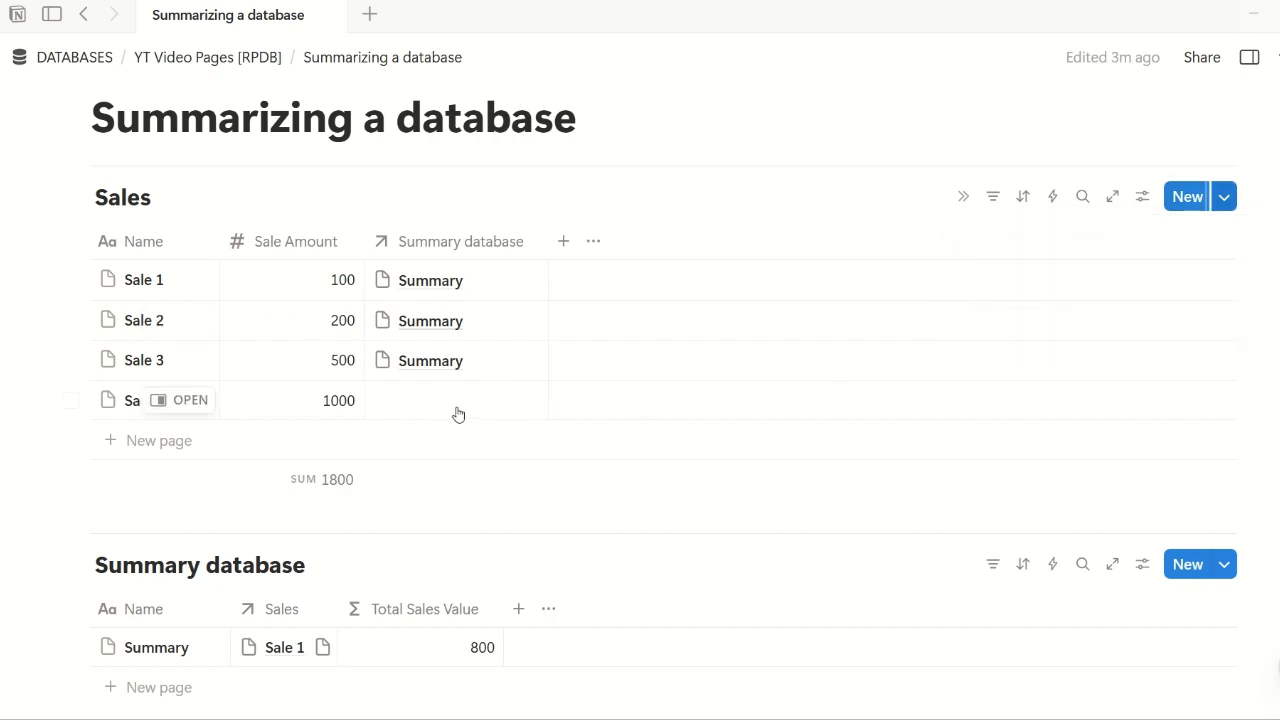
{"action": "left_click", "coordinate": [422, 409]}
{"action": "left_click", "coordinate": [517, 474]}
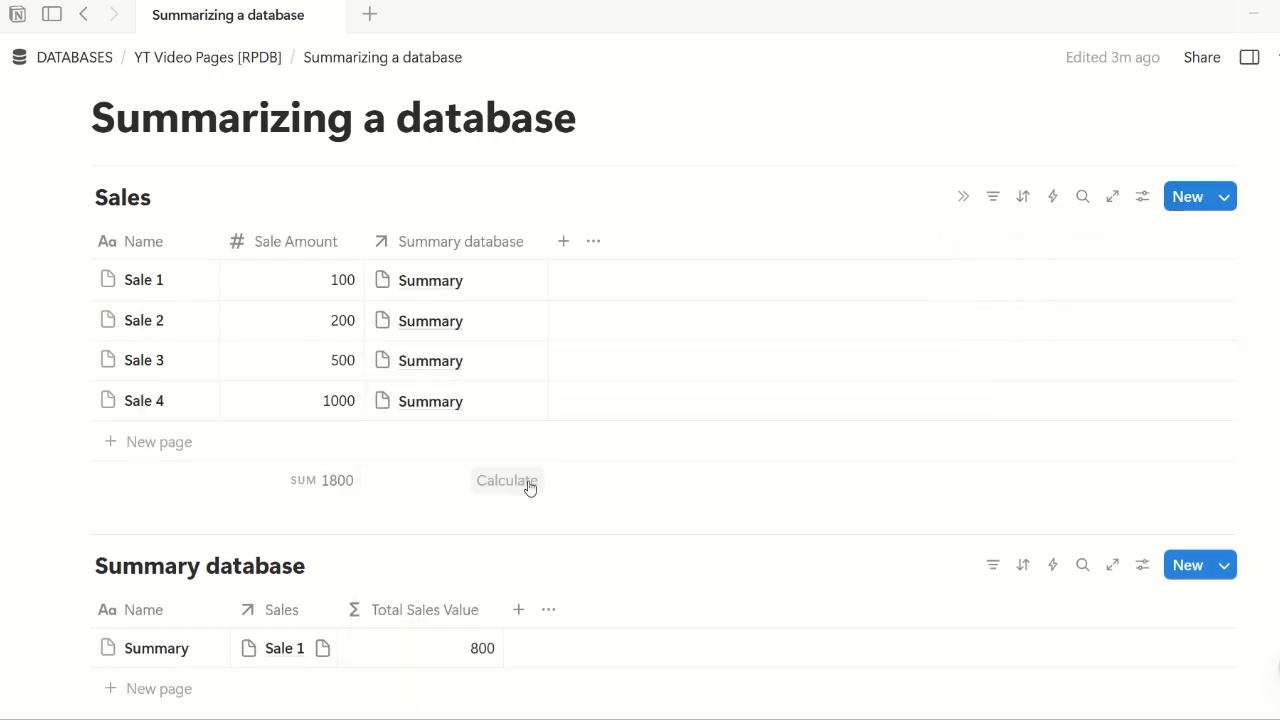
Create an untitled page template for the Sales database with its Summary database relation set to Summary.
{"action": "left_click", "coordinate": [1226, 202]}
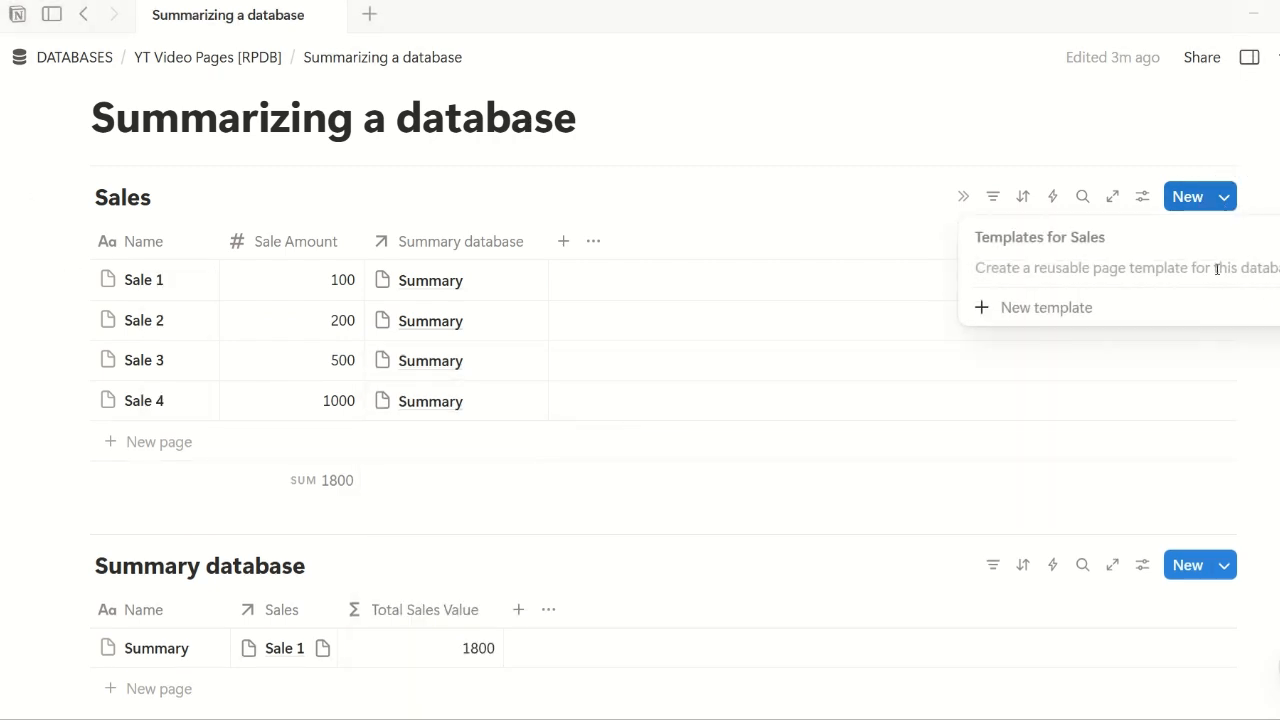
{"action": "left_click", "coordinate": [1020, 318]}
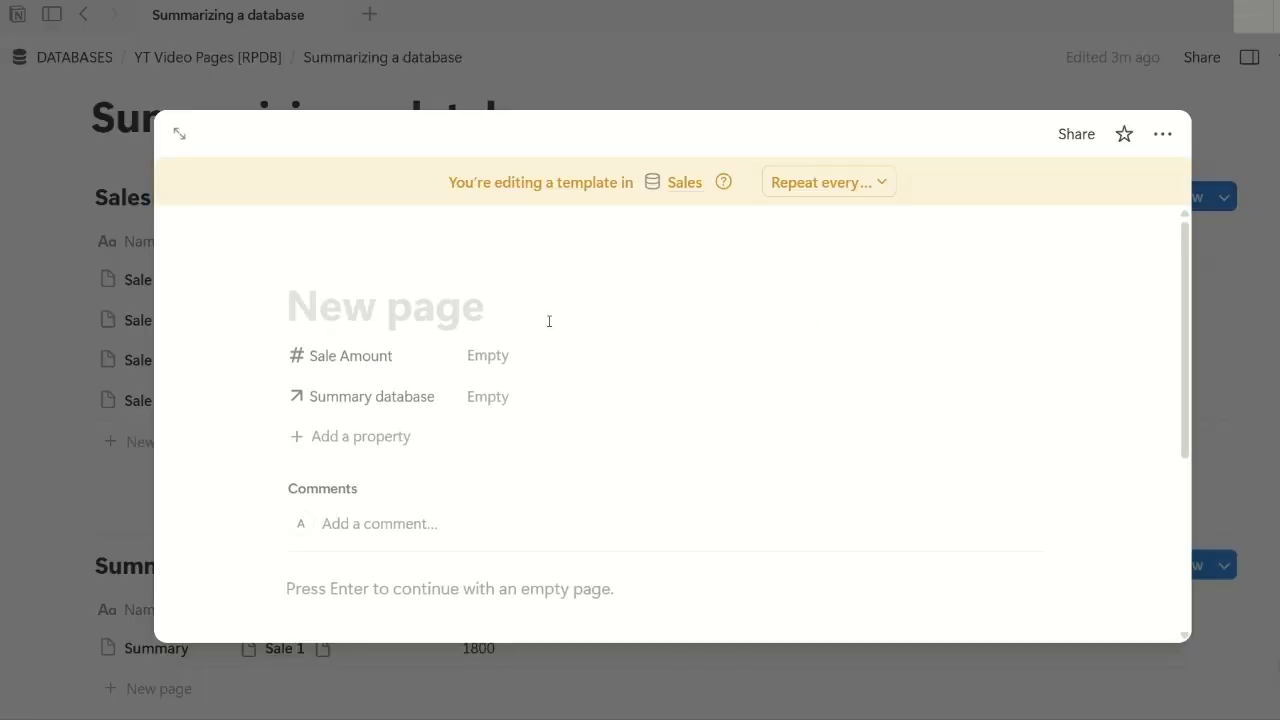
{"action": "left_click", "coordinate": [514, 405]}
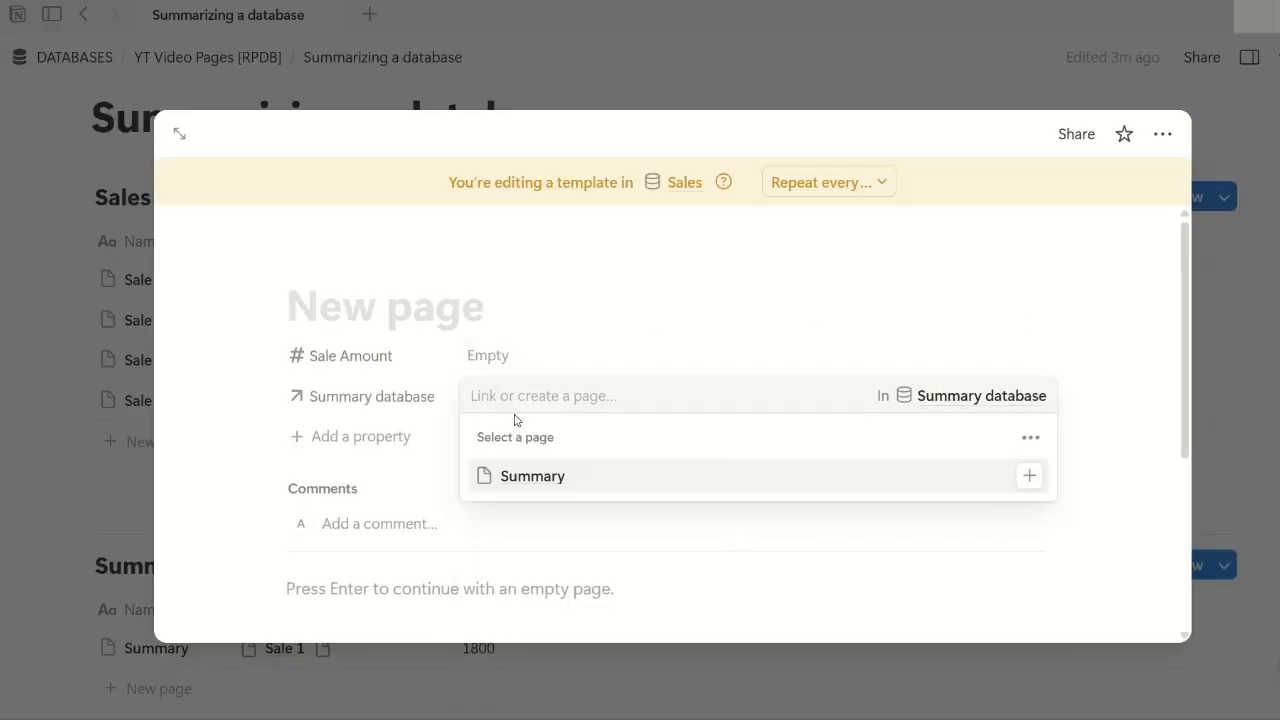
{"action": "left_click", "coordinate": [560, 497]}
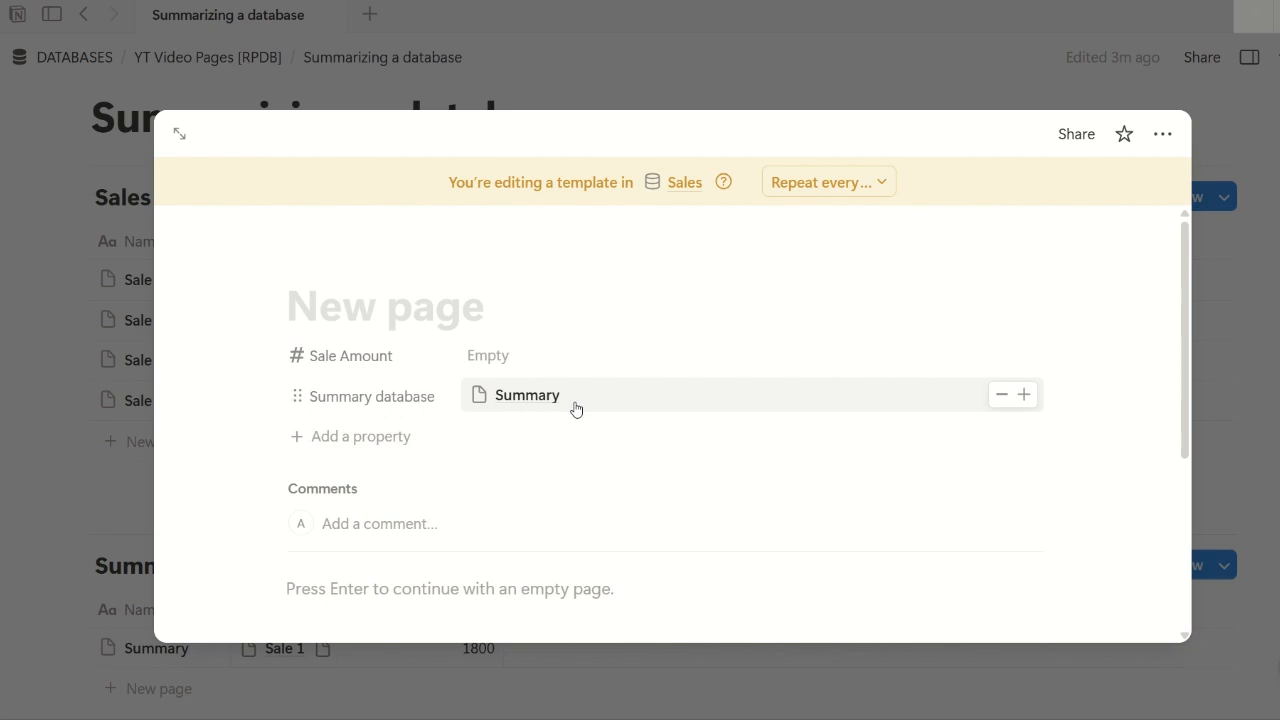
{"action": "key", "text": "Escape"}
Set the "New page" template as the default for all views in Sales.
{"action": "left_click", "coordinate": [1226, 198]}
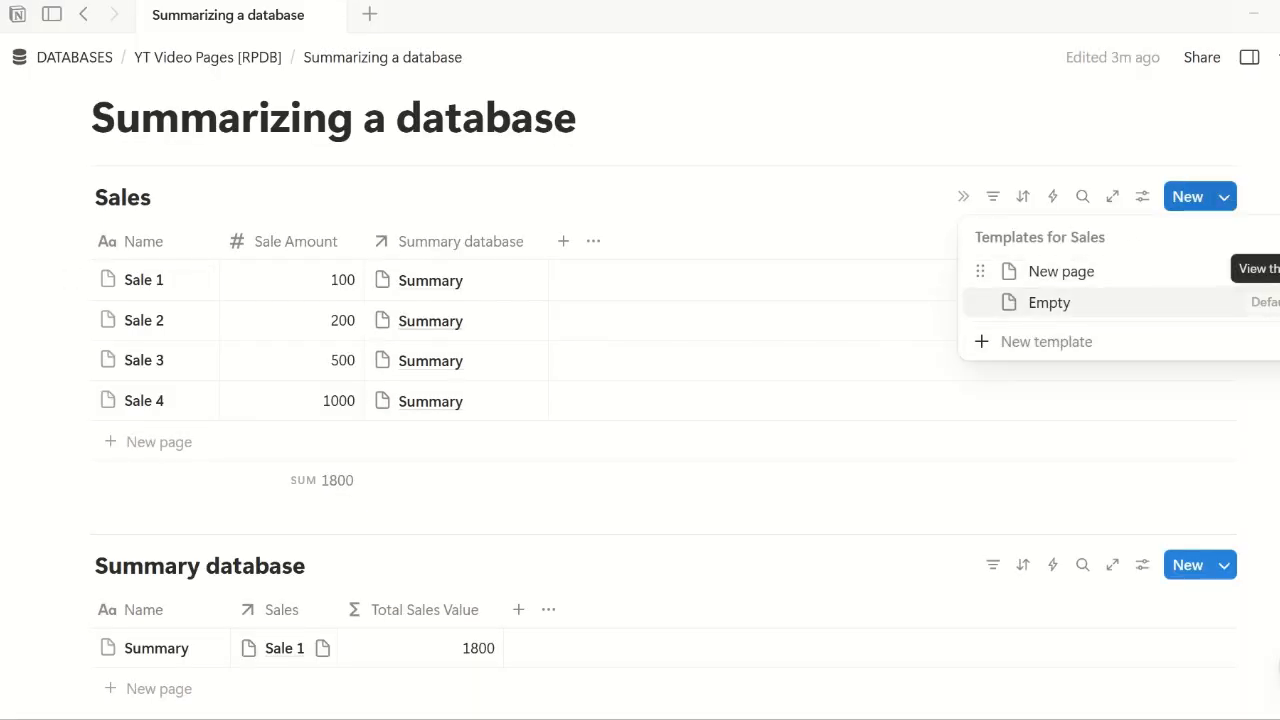
{"action": "left_click", "coordinate": [1255, 271]}
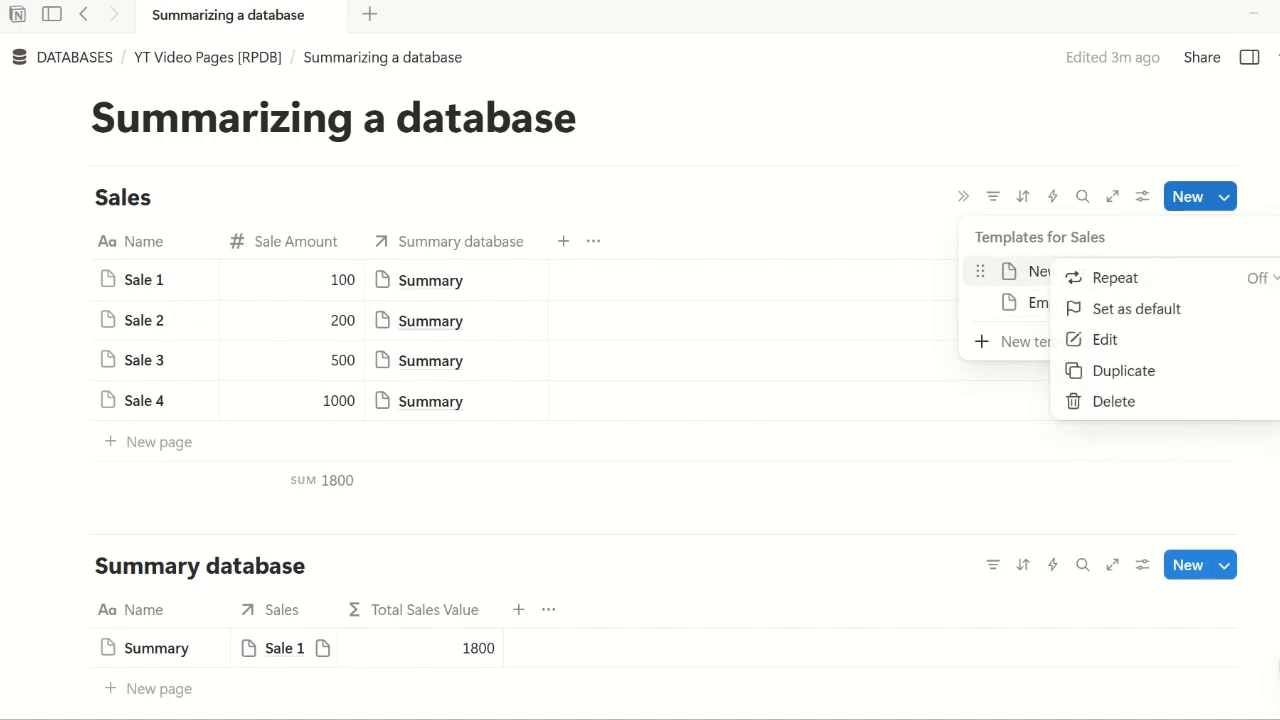
{"action": "left_click", "coordinate": [1115, 320]}
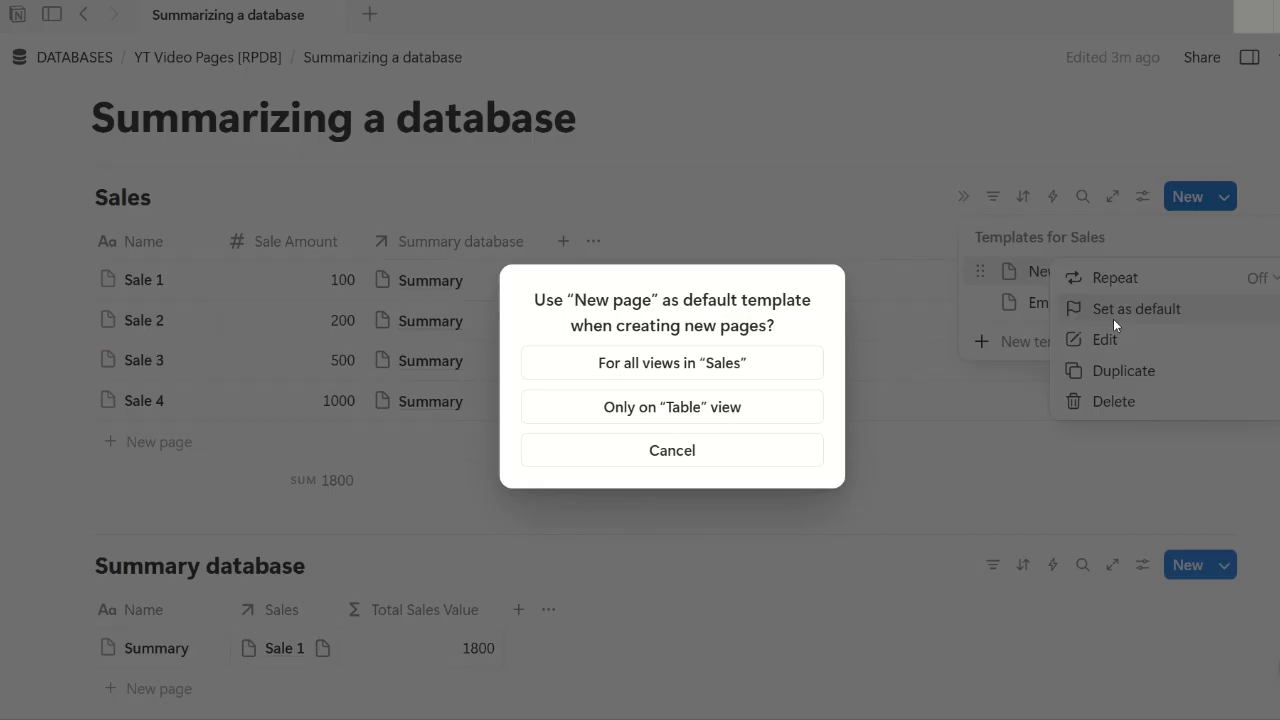
{"action": "left_click", "coordinate": [620, 374]}
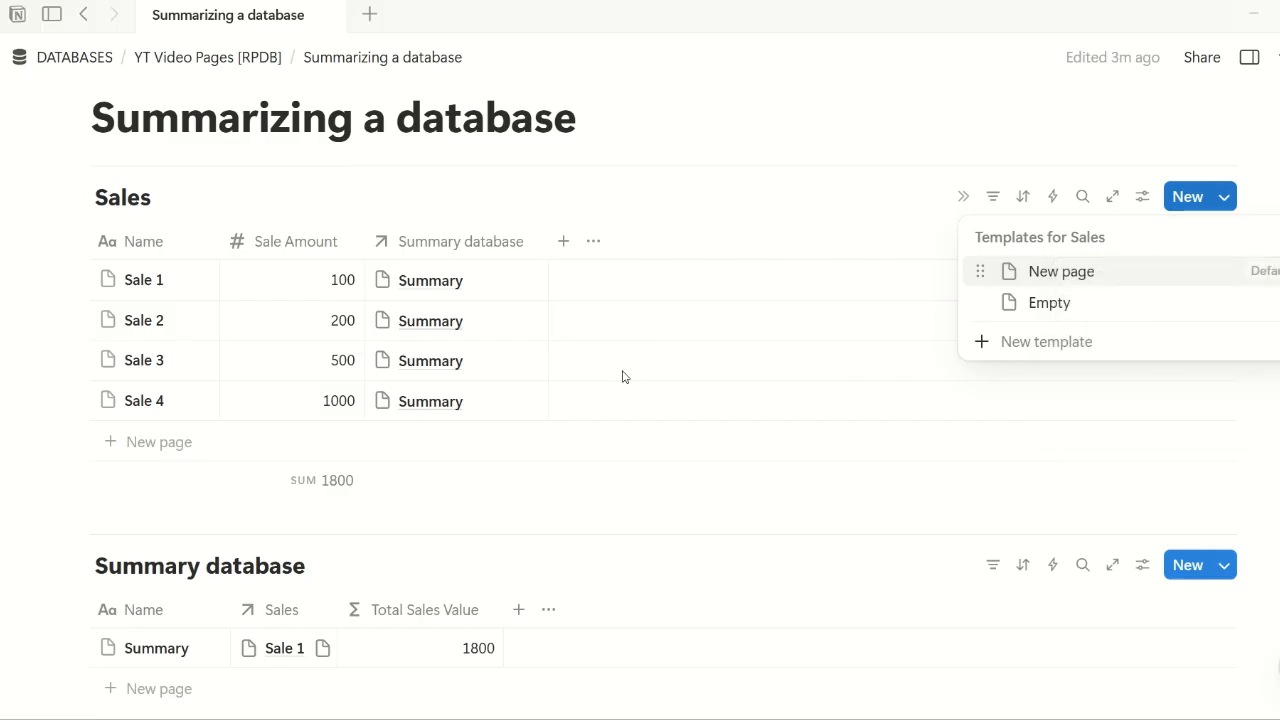
Add a new page named "Sale 5" to the Sales database with a Sale Amount of 1500.
{"action": "left_click", "coordinate": [152, 442]}
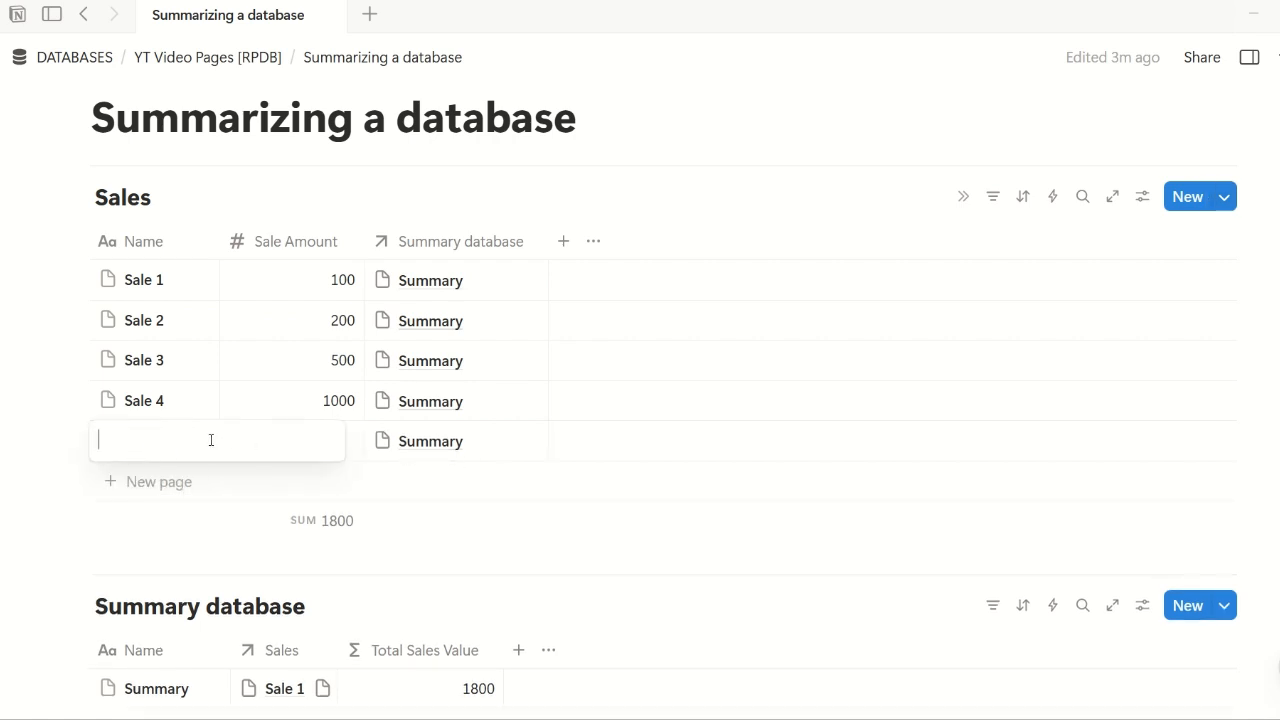
{"action": "type", "text": "Sale"}
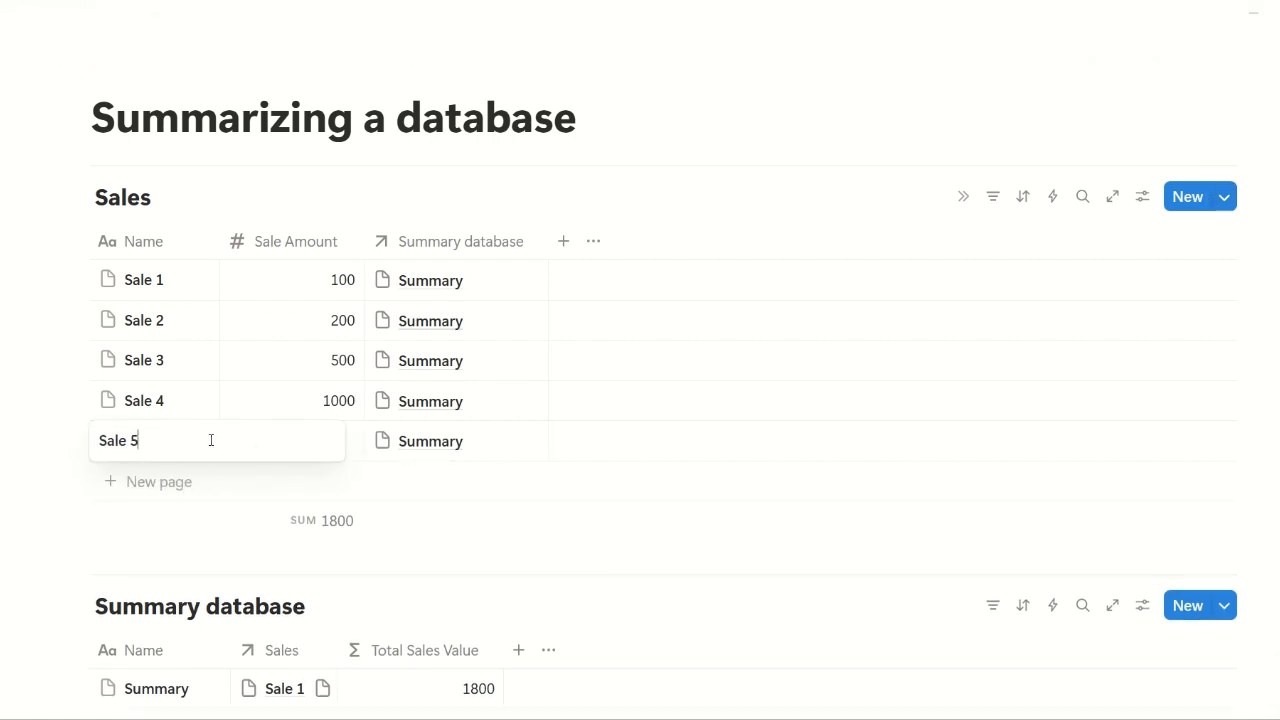
{"action": "type", "text": " 5"}
{"action": "key", "text": "Return"}
{"action": "left_click", "coordinate": [236, 446]}
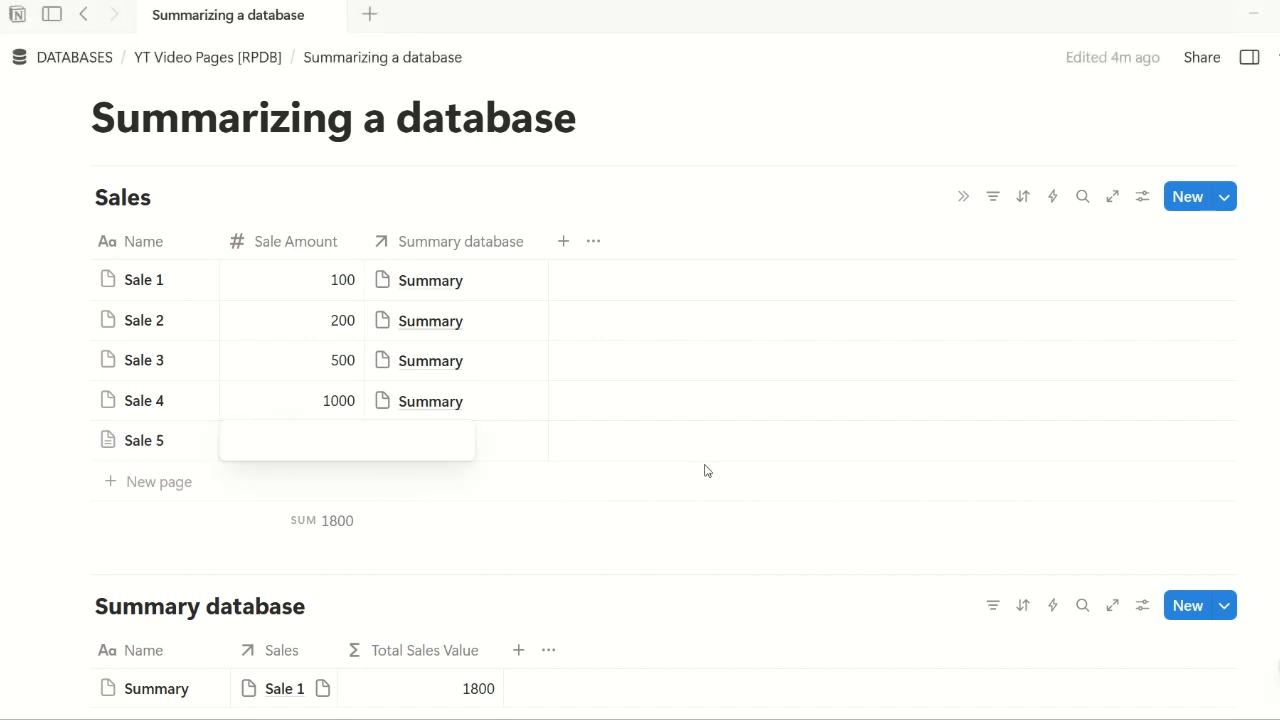
{"action": "type", "text": "5"}
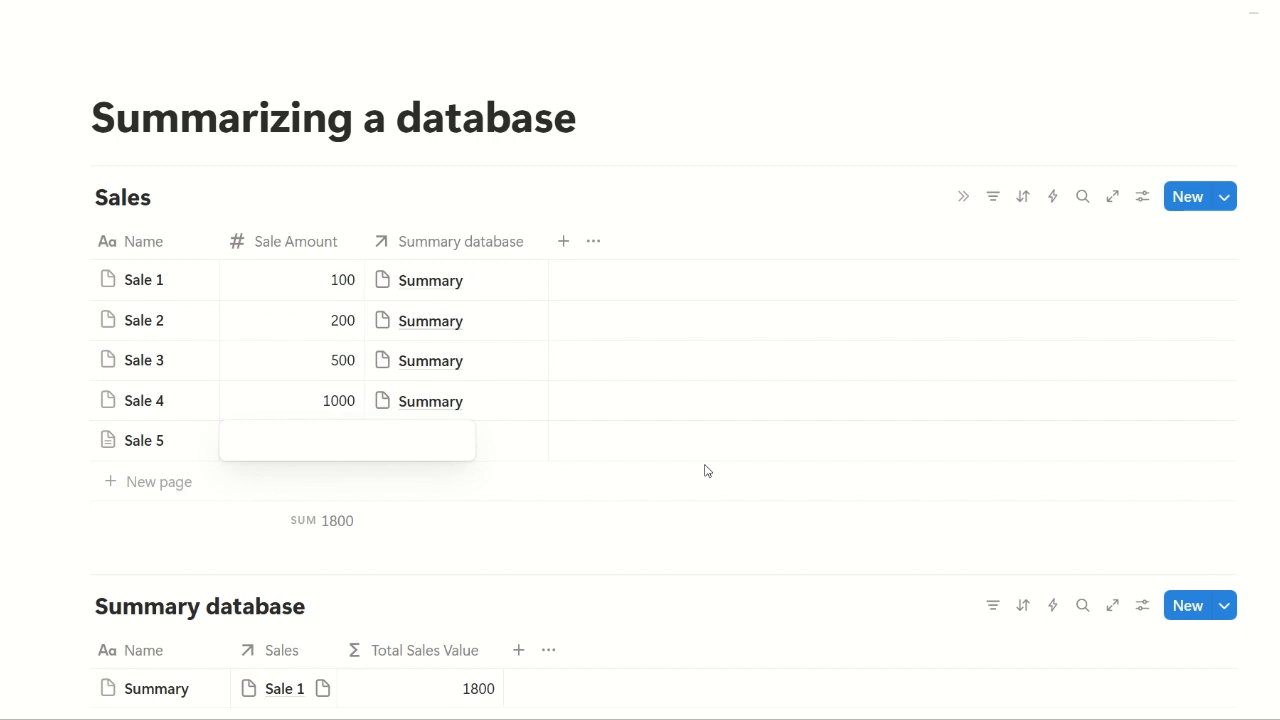
{"action": "type", "text": "500"}
{"action": "key", "text": "Return"}
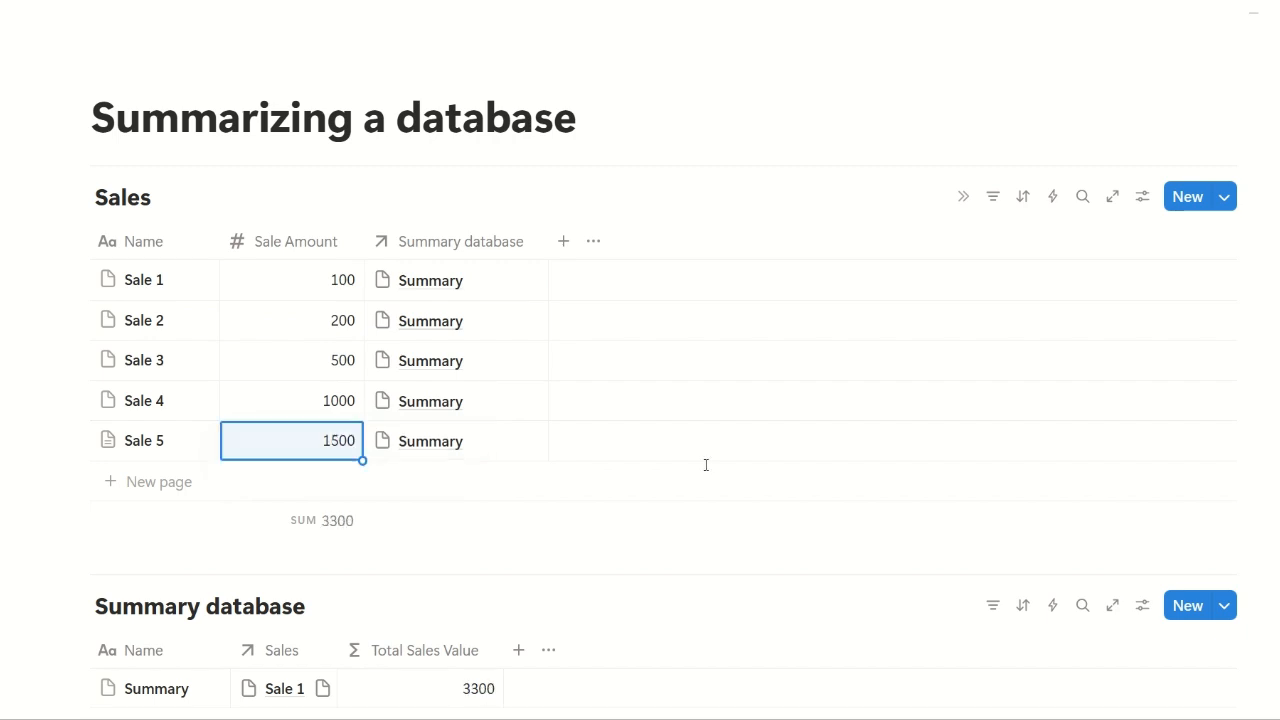
Compare the Sale Amount sum in the Sales database with the Total Sales Value of the Summary page in the Summary database.
{"action": "key", "text": "Escape"}
{"action": "key", "text": "Escape"}
{"action": "scroll", "coordinate": [663, 534], "scroll_direction": "down", "scroll_amount": 2}
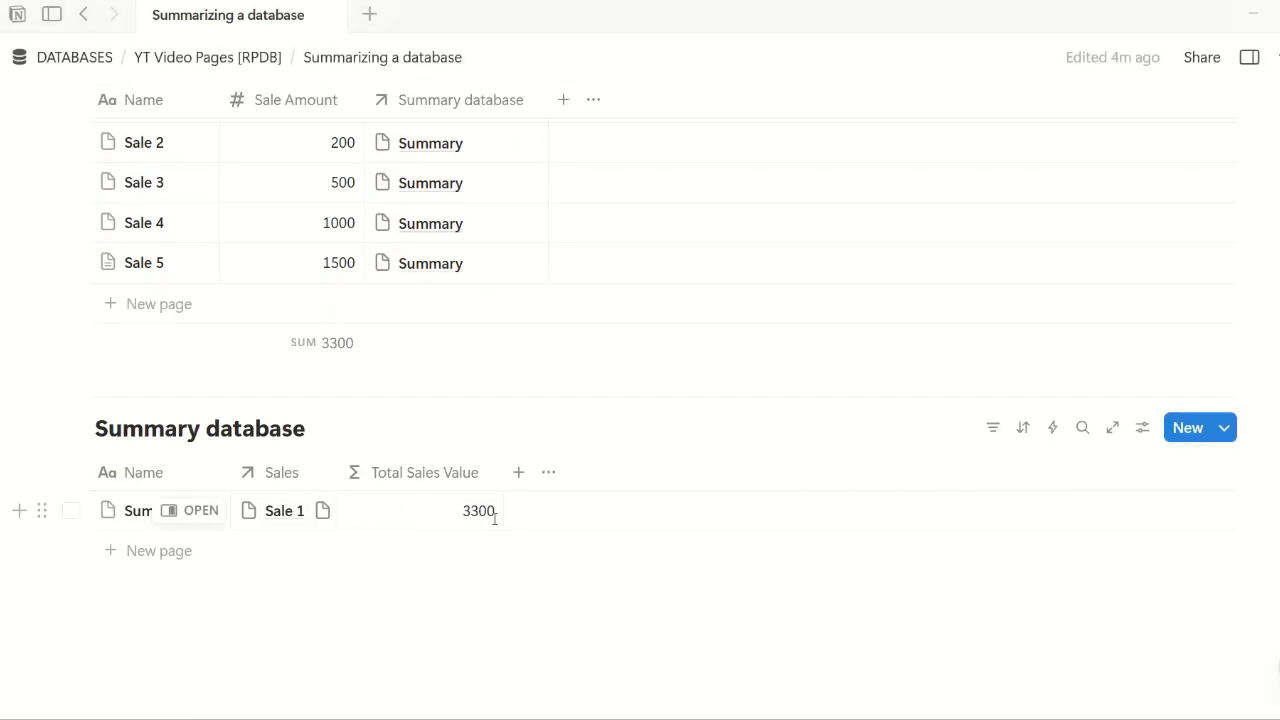
{"action": "scroll", "coordinate": [615, 530], "scroll_direction": "up", "scroll_amount": 1}
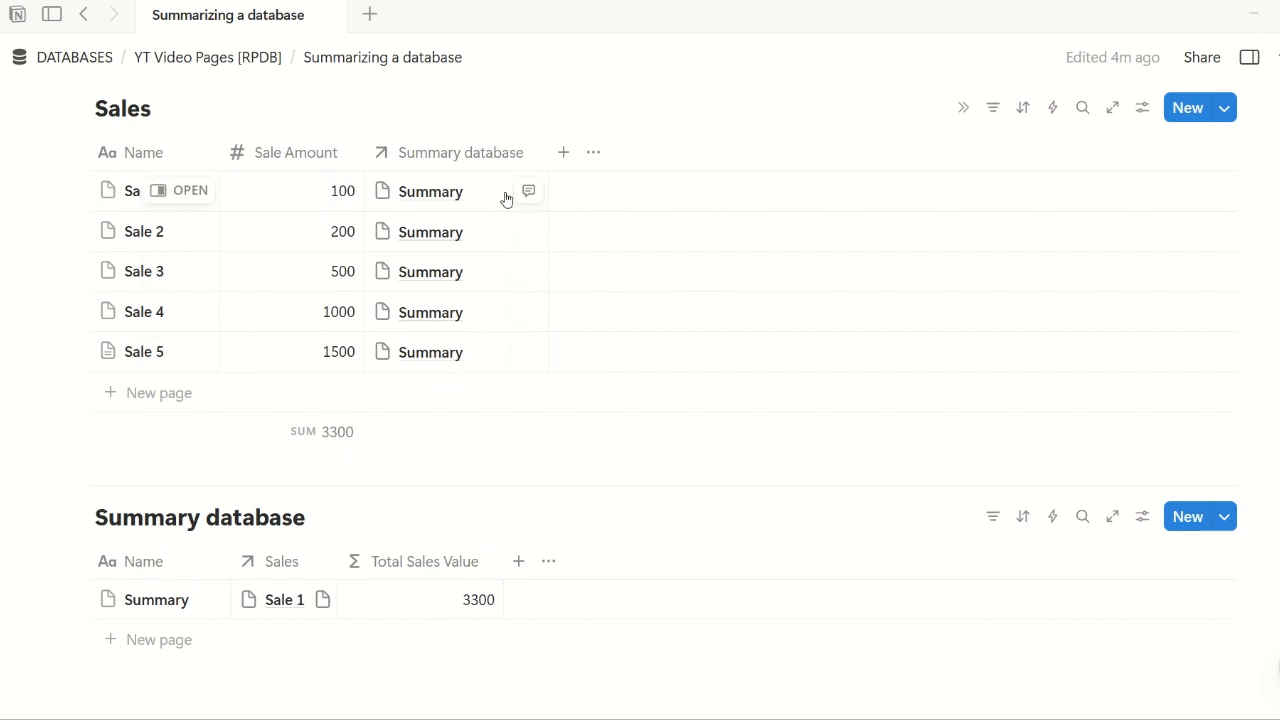
{"action": "scroll", "coordinate": [677, 489], "scroll_direction": "down", "scroll_amount": 1}
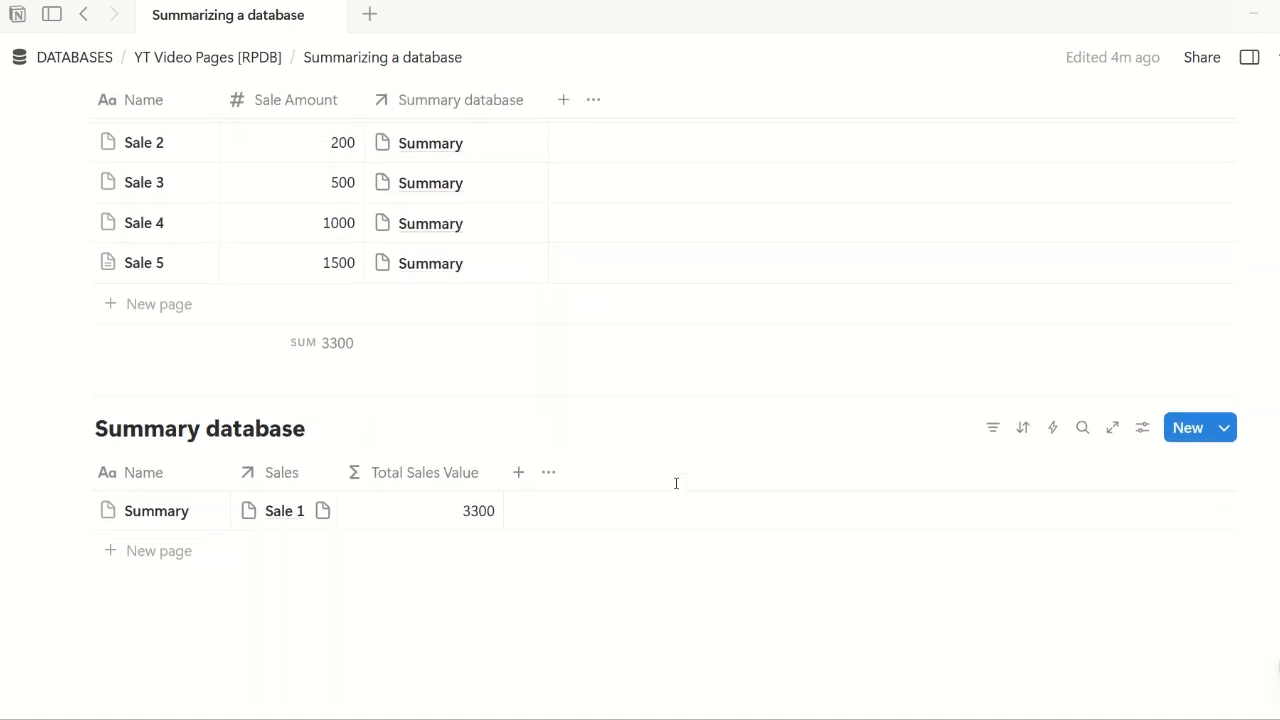
{"action": "scroll", "coordinate": [677, 480], "scroll_direction": "up", "scroll_amount": 2}
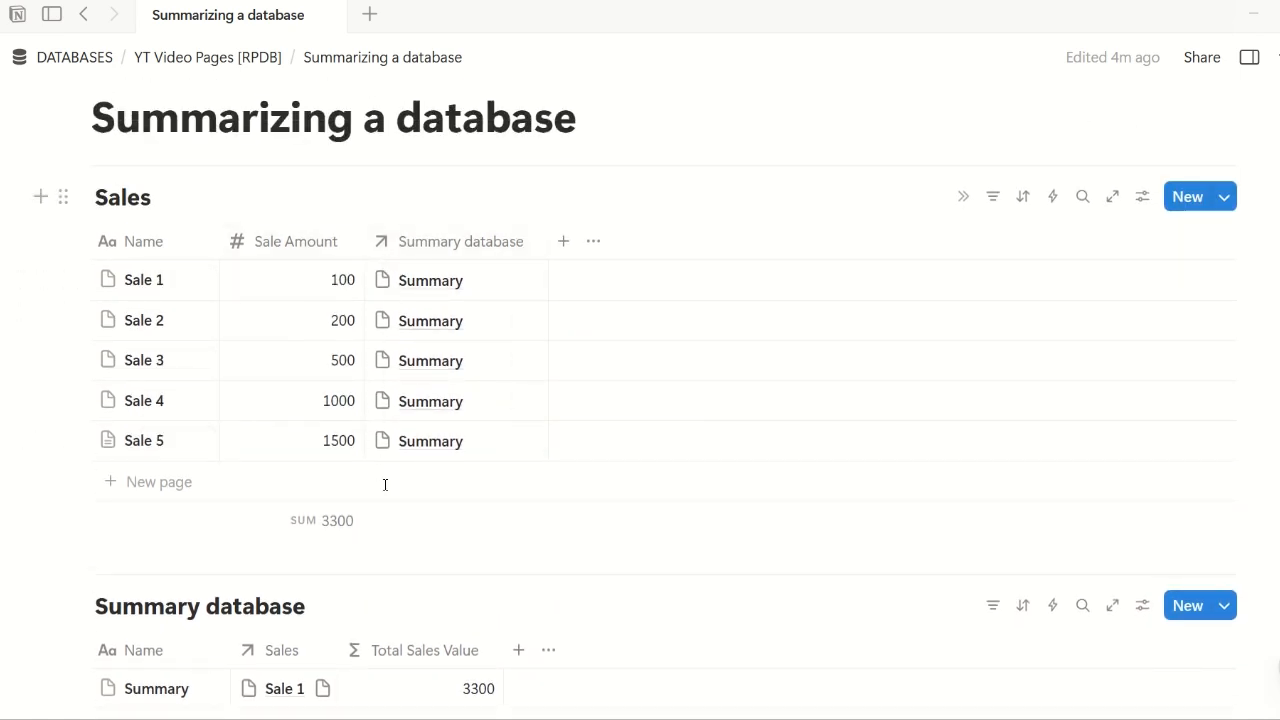
{"action": "scroll", "coordinate": [770, 509], "scroll_direction": "down", "scroll_amount": 1}
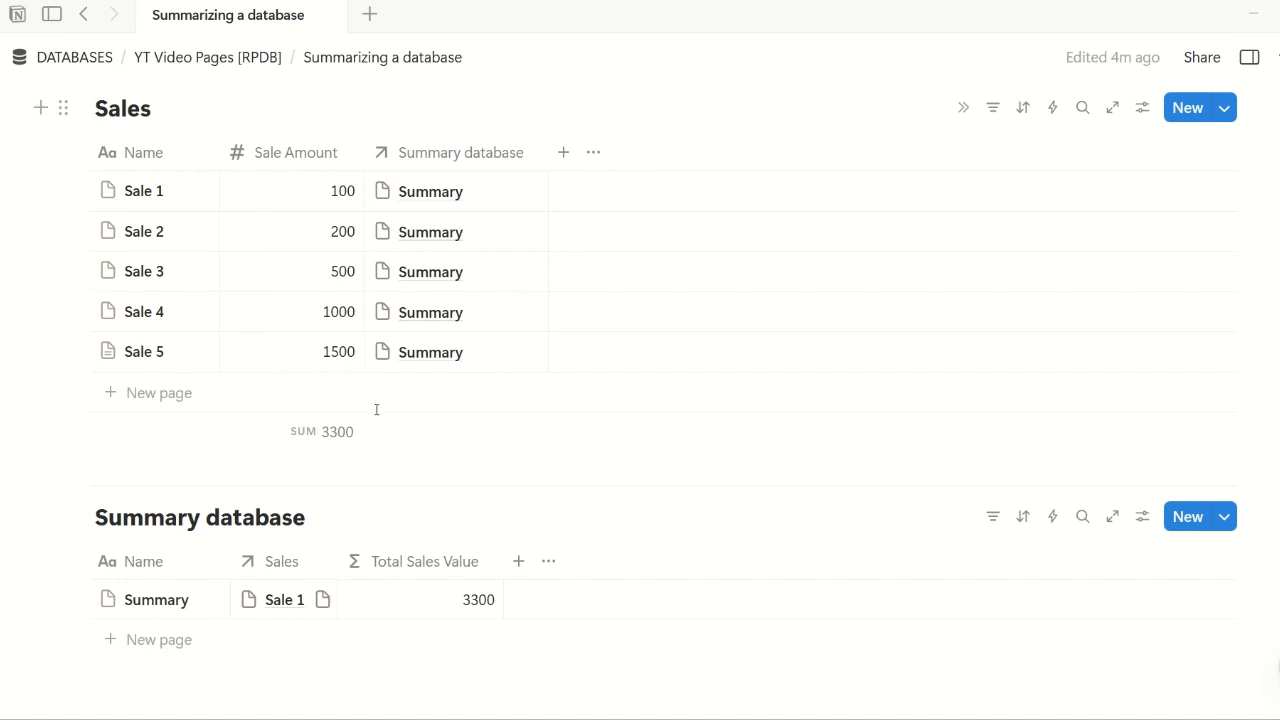
{"action": "scroll", "coordinate": [466, 406], "scroll_direction": "up", "scroll_amount": 1}
{"action": "left_click", "coordinate": [314, 287]}
{"action": "key", "text": "Escape"}
{"action": "key", "text": "Escape"}
{"action": "key", "text": "Escape"}
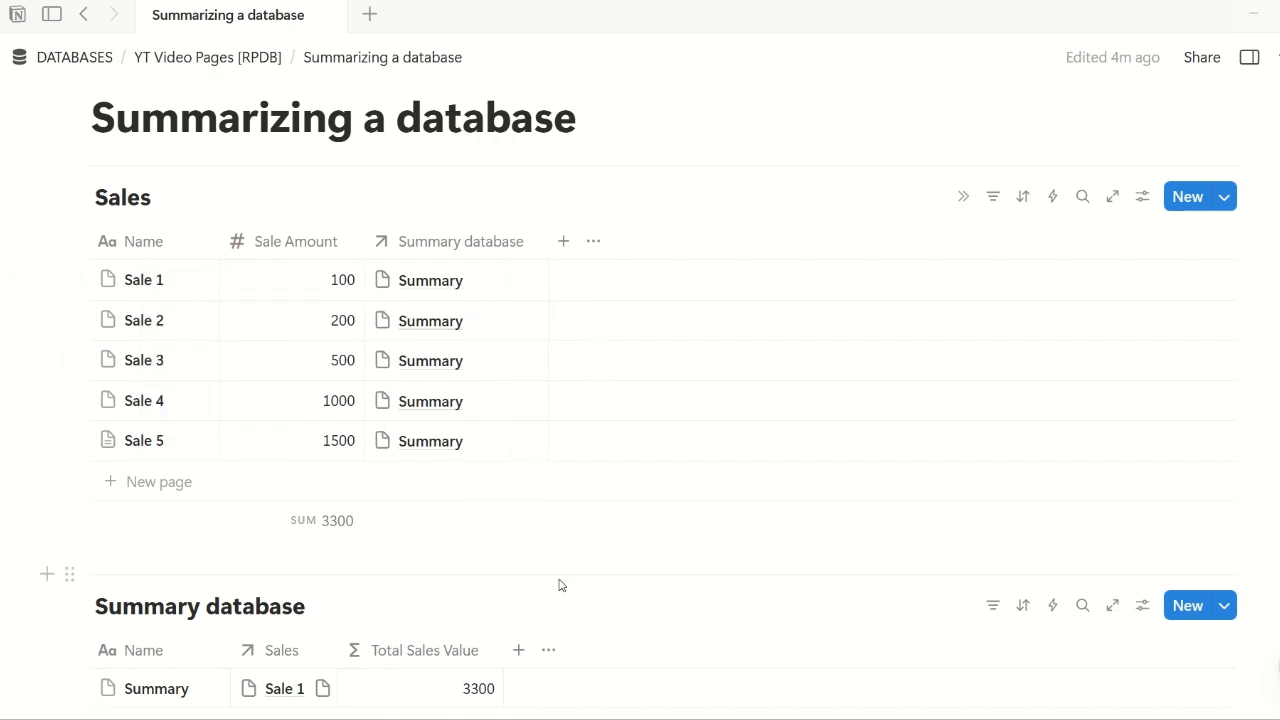
{"action": "scroll", "coordinate": [560, 583], "scroll_direction": "down", "scroll_amount": 1}
{"action": "scroll", "coordinate": [662, 469], "scroll_direction": "up", "scroll_amount": 1}
{"action": "scroll", "coordinate": [662, 469], "scroll_direction": "up", "scroll_amount": 1}
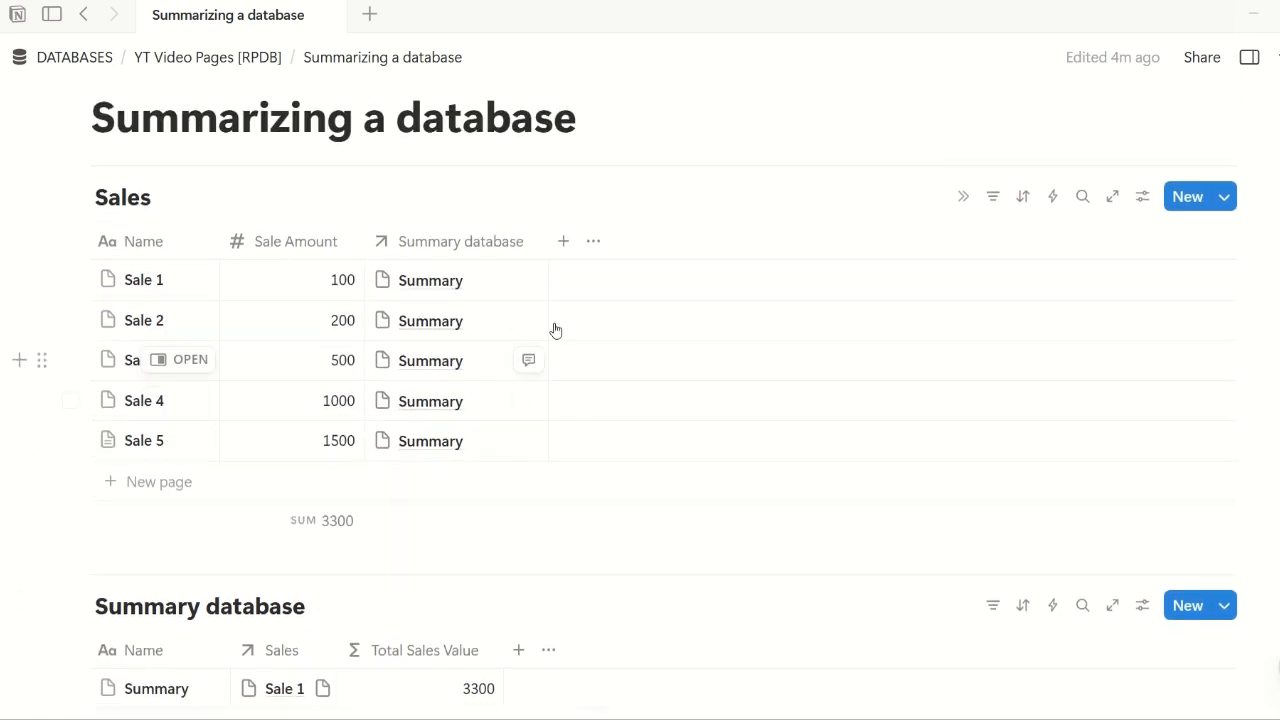